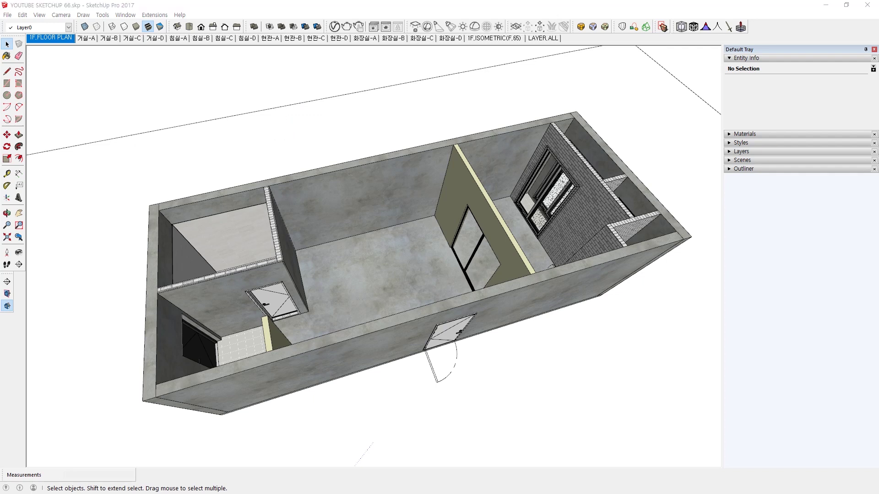
# Expand the Materials browser and list the materials used in the model.
pyautogui.click(402, 16)
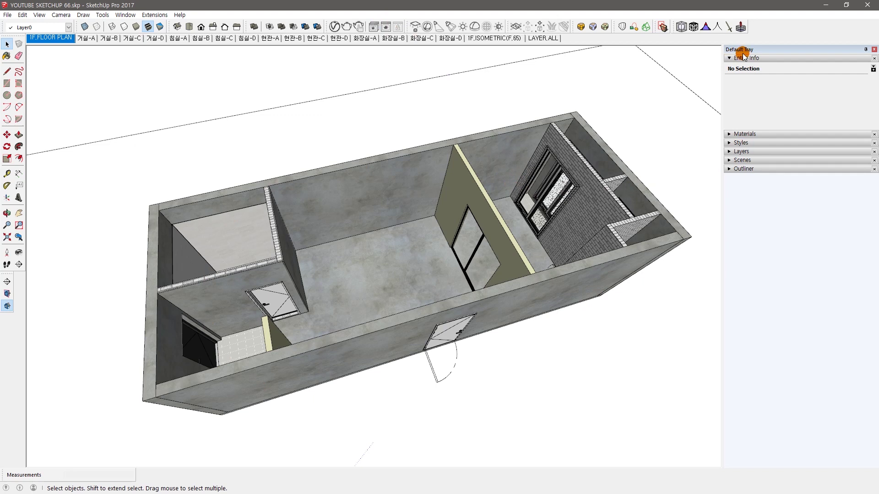
pyautogui.click(742, 134)
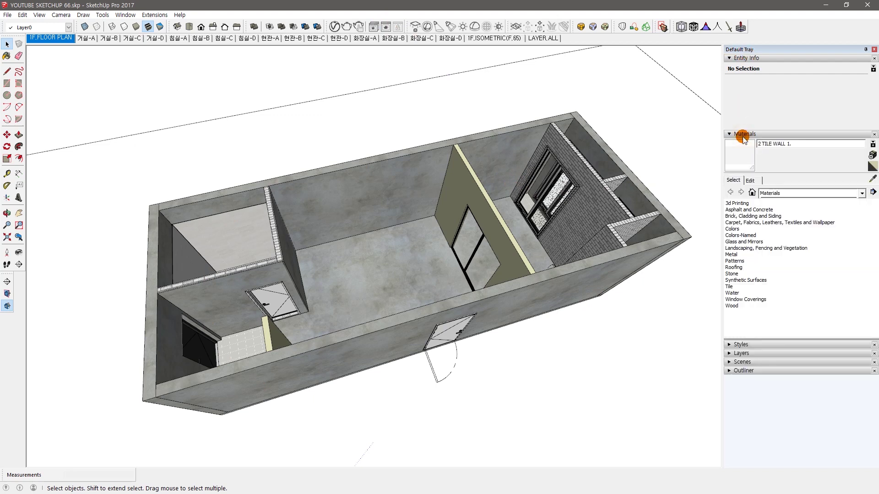
pyautogui.click(751, 192)
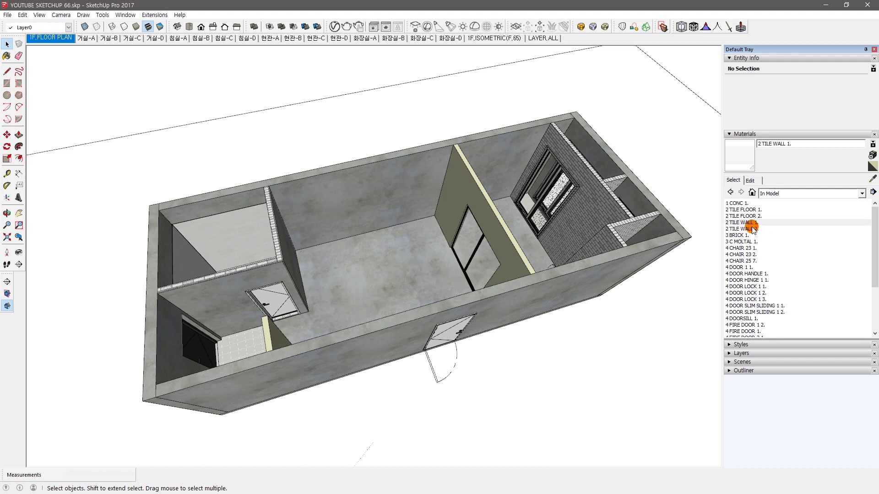
# Go through the in-model materials one by one from 1 CONC 1. to 4 CHAIR 23 2. to examine their numbered names.
pyautogui.click(741, 203)
pyautogui.click(745, 209)
pyautogui.click(745, 216)
pyautogui.click(746, 222)
pyautogui.click(746, 229)
pyautogui.click(747, 235)
pyautogui.click(747, 242)
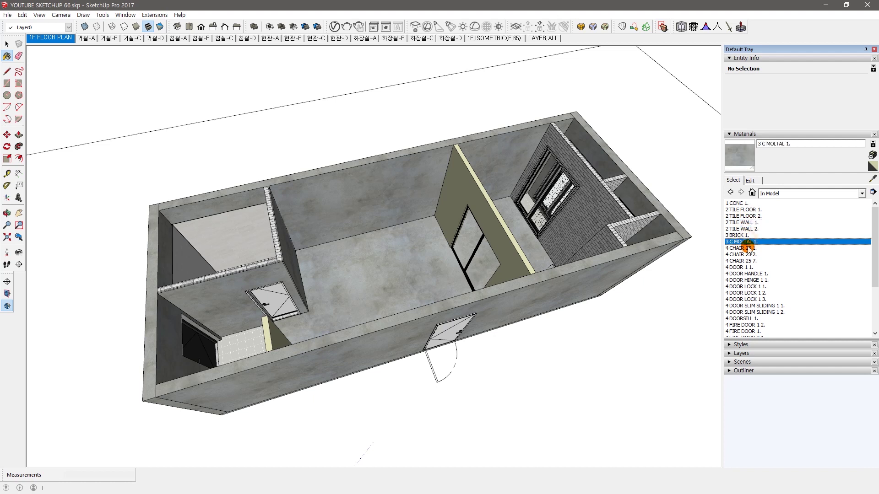
pyautogui.click(748, 248)
pyautogui.click(749, 255)
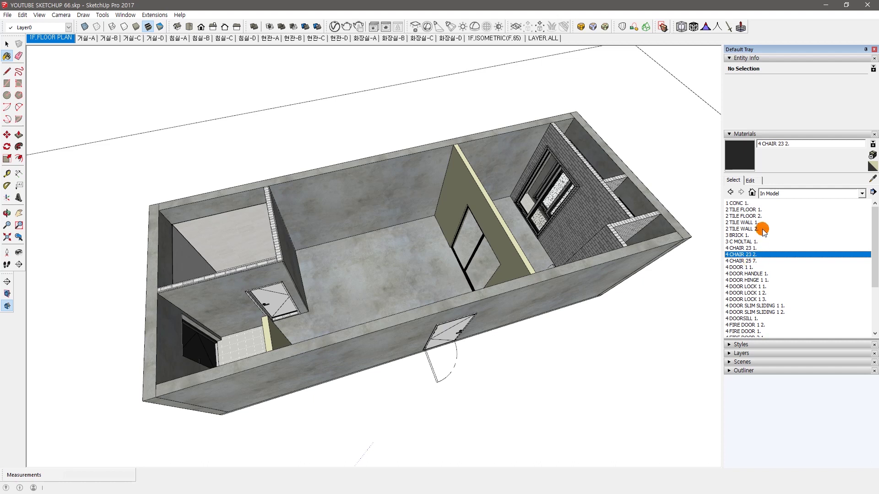
# Compare one material per number prefix: 1 CONC 1., 2 TILE FLOOR 1., 3 BRICK 1. and 4 CHAIR 23 1.
pyautogui.click(746, 204)
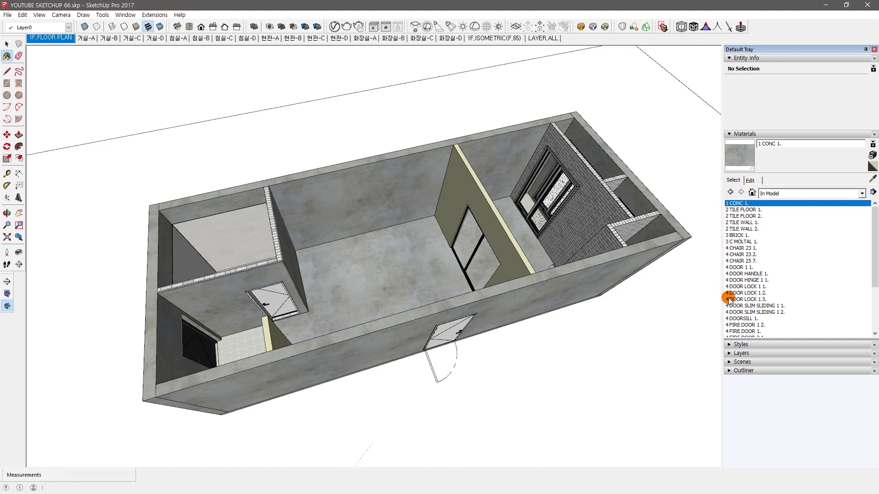
pyautogui.click(729, 210)
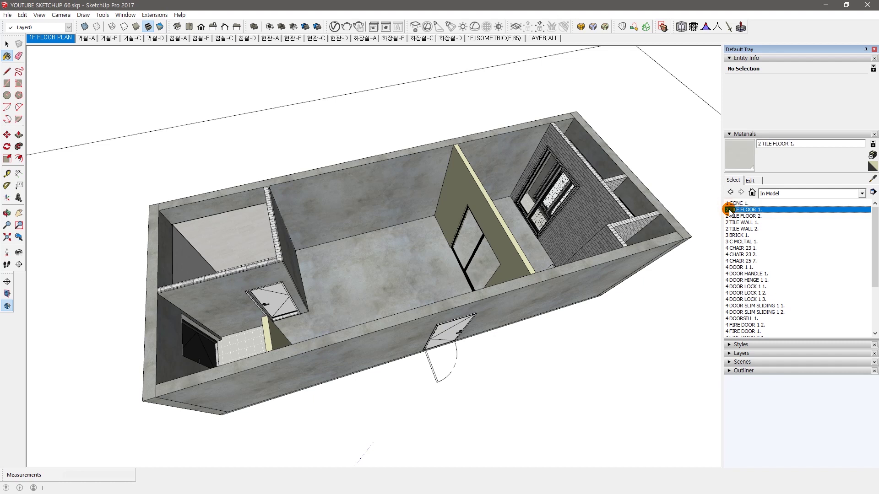
pyautogui.click(731, 236)
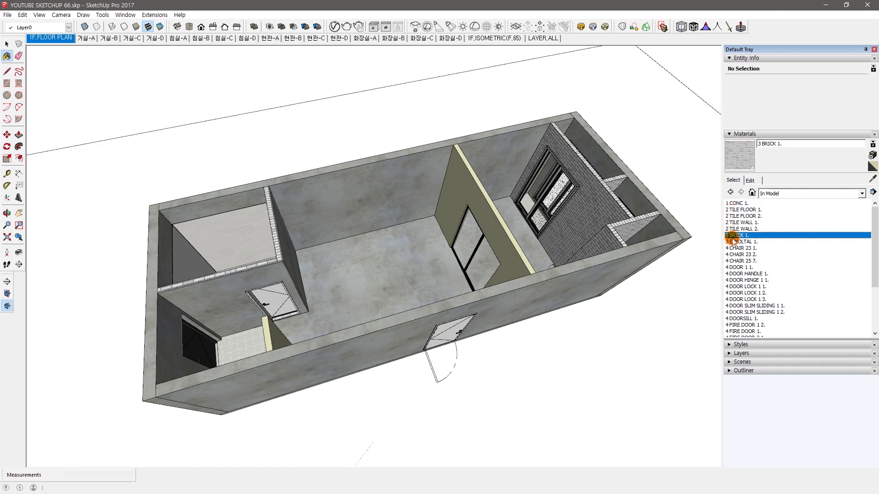
pyautogui.click(733, 248)
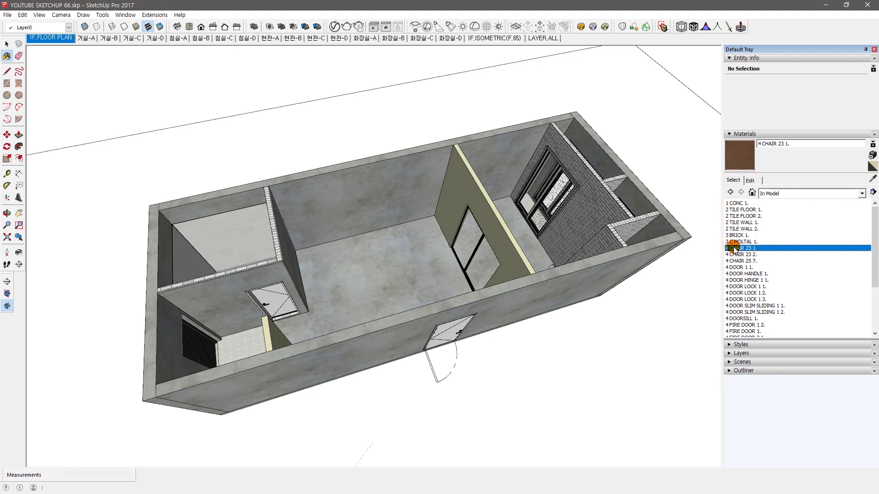
pyautogui.press('space')
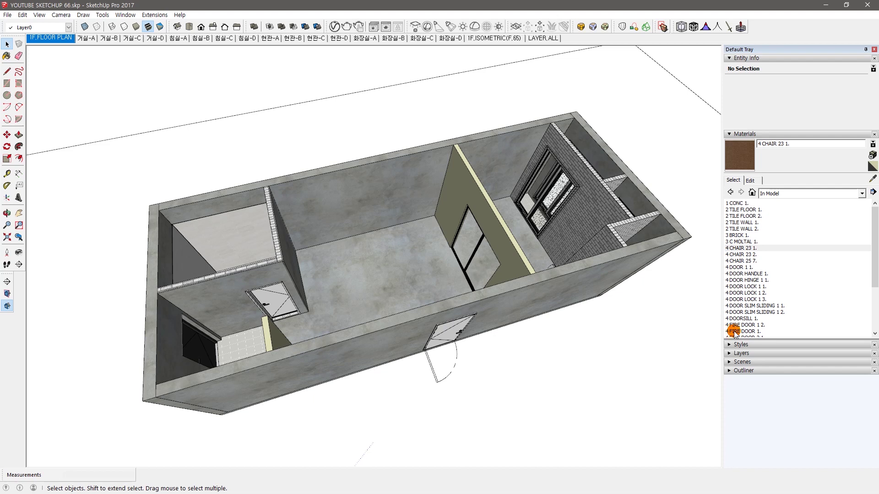
# Pick the concrete material 1 CONC 1. from the in-model list to review its name and preview.
pyautogui.moveTo(873, 280)
pyautogui.mouseDown()
pyautogui.moveTo(873, 326)
pyautogui.moveTo(875, 262)
pyautogui.moveTo(865, 294)
pyautogui.moveTo(788, 298)
pyautogui.moveTo(787, 310)
pyautogui.moveTo(737, 263)
pyautogui.mouseUp()
pyautogui.moveTo(736, 262); pyautogui.dragTo(463, 215)
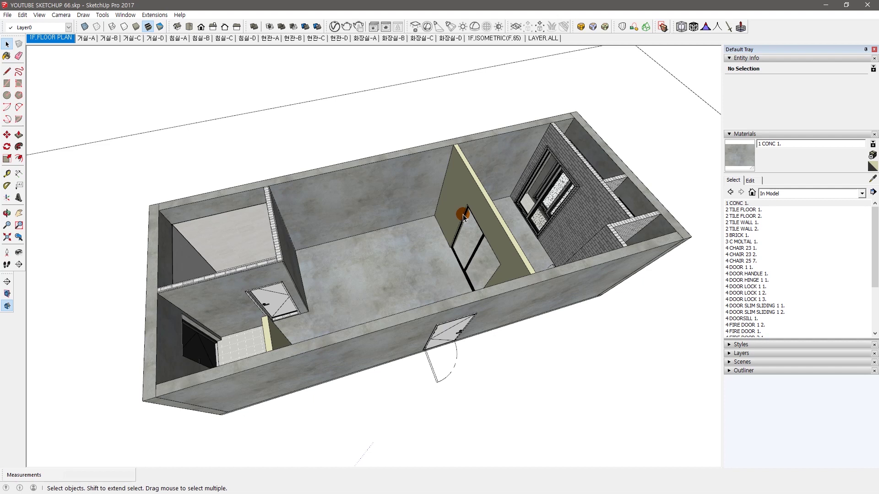
pyautogui.click(728, 210)
pyautogui.click(730, 203)
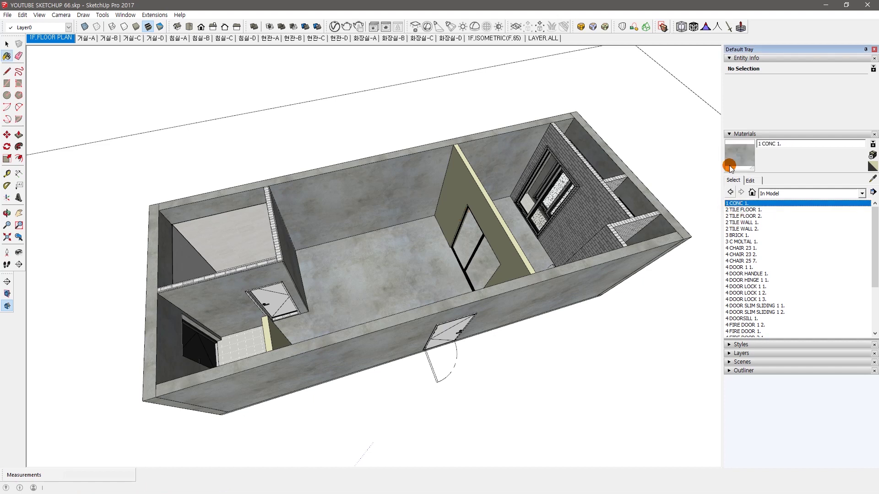
pyautogui.press('space')
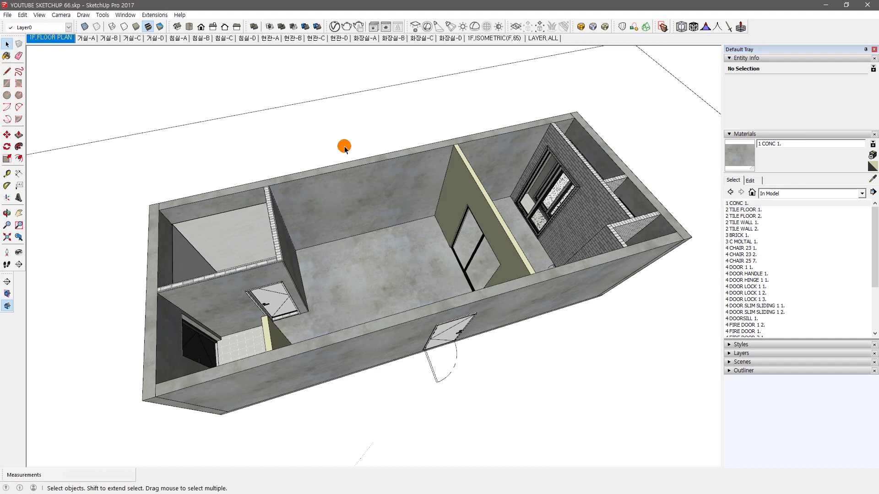
pyautogui.click(731, 203)
pyautogui.press('space')
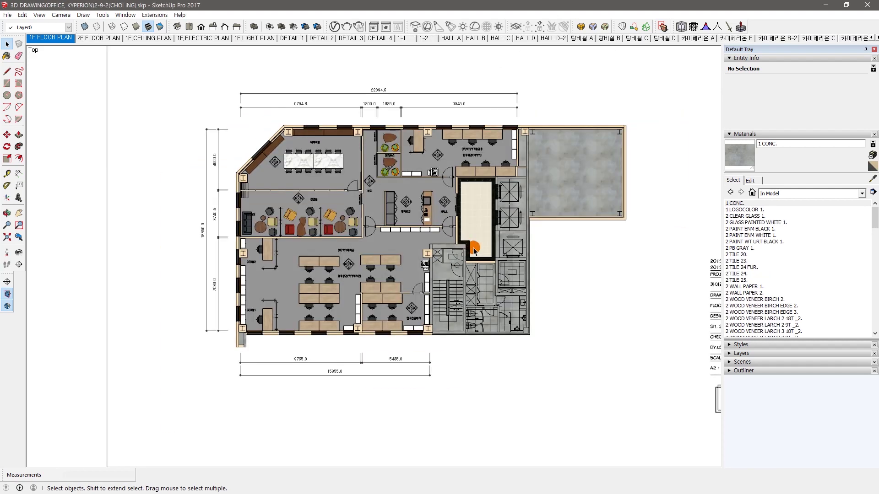
# Pick the 1 LOGOCOLOR 1. material in the office drawing and examine the SPACE .D STUDIO logo in the title block.
pyautogui.click(746, 209)
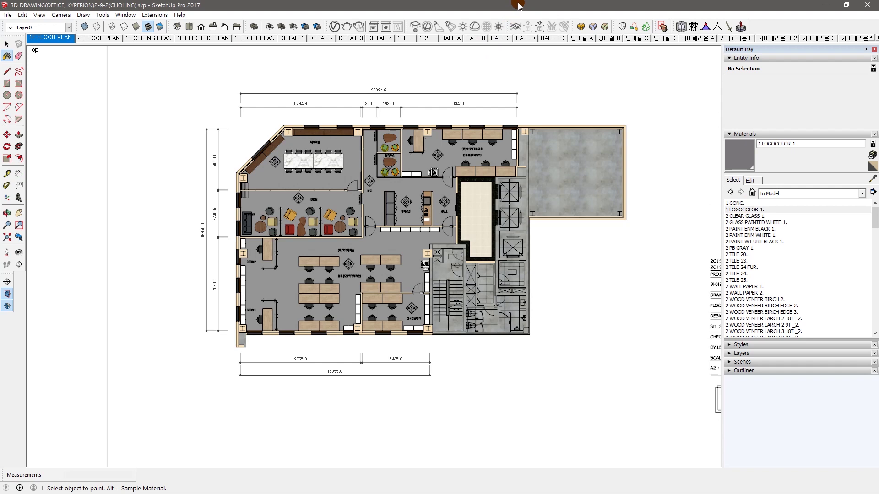
pyautogui.press('space')
pyautogui.scroll(-3, 387, 237)
pyautogui.scroll(6, 524, 324)
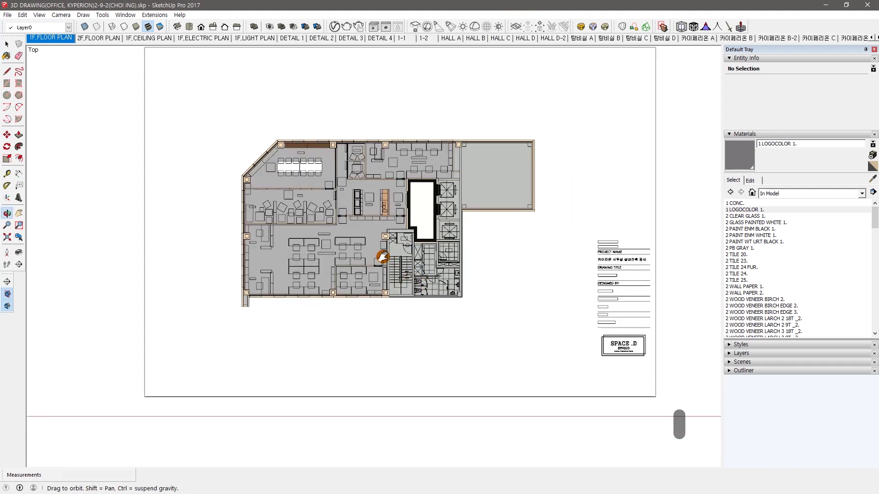
pyautogui.scroll(5, 579, 312)
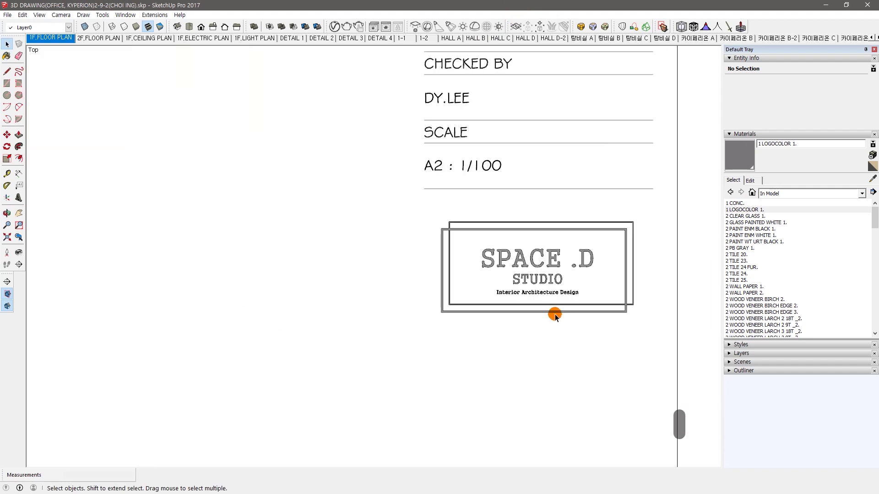
pyautogui.moveTo(543, 280); pyautogui.dragTo(471, 286, button='middle')
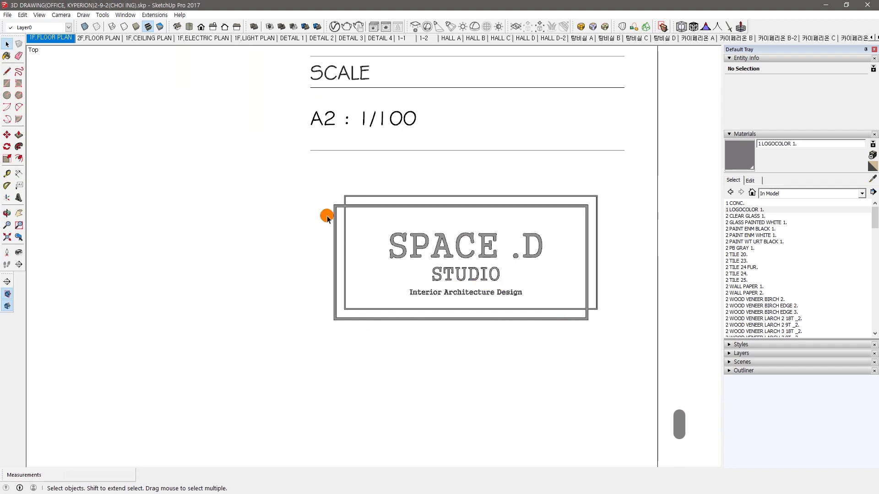
pyautogui.scroll(2, 485, 250)
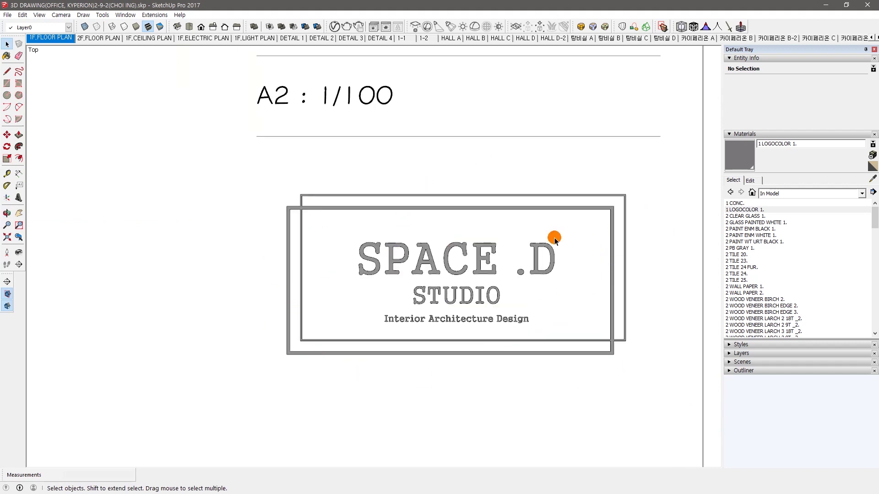
# Try recolouring the 1 LOGOCOLOR 1. material to red with RGB 255, 0, 0, and undo the colour changes.
pyautogui.click(752, 211)
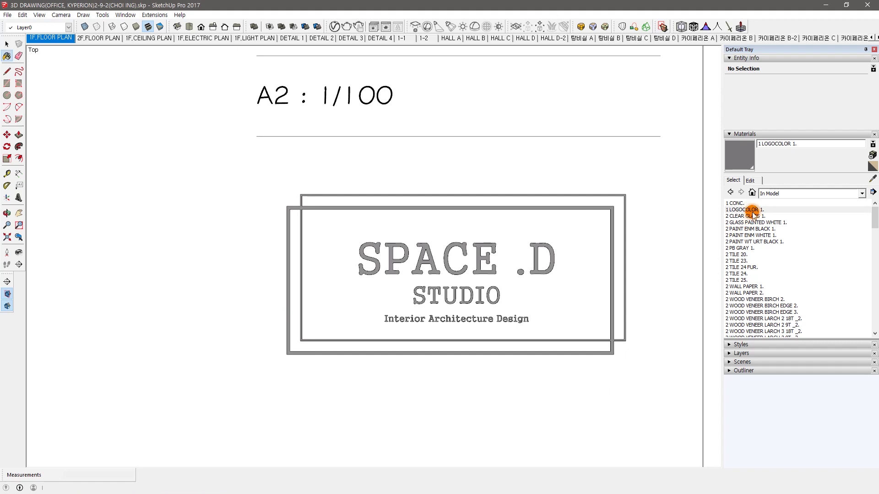
pyautogui.click(756, 181)
pyautogui.moveTo(779, 216); pyautogui.dragTo(610, 239)
pyautogui.moveTo(748, 243); pyautogui.dragTo(652, 240)
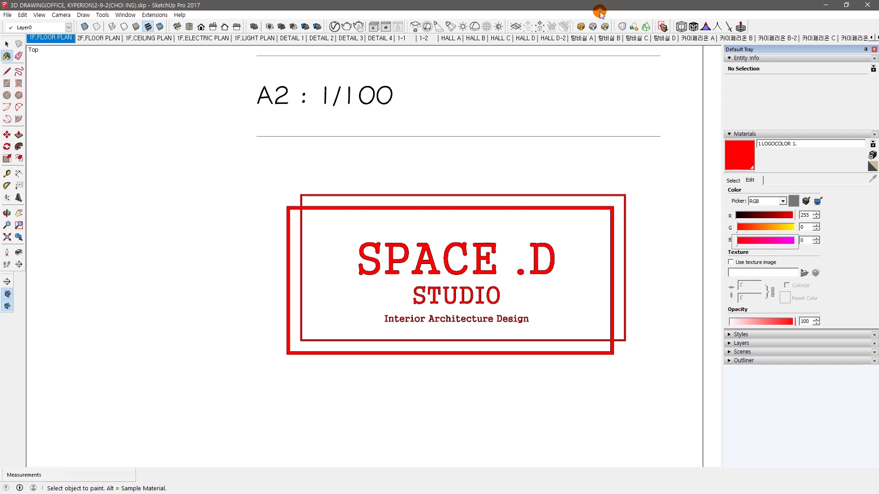
pyautogui.hotkey('ctrl', 'z')
pyautogui.hotkey('ctrl', 'z')
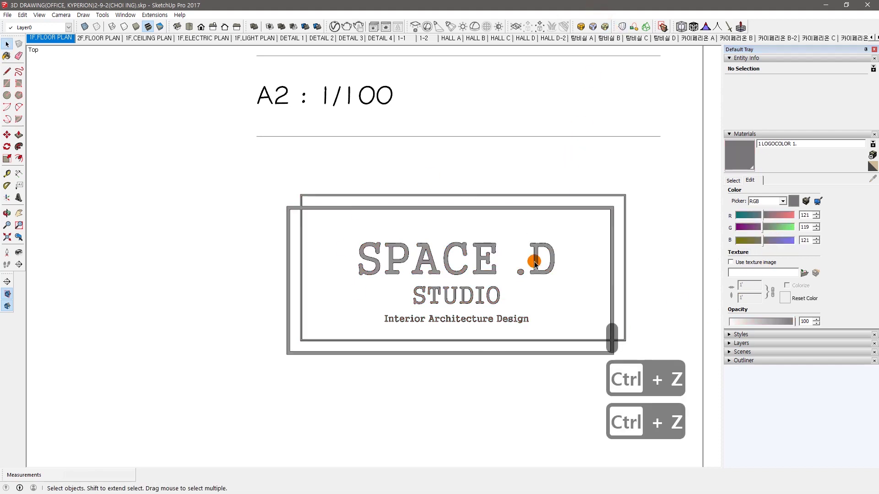
# Examine the title block's text entries and studio logo beside the office floor plan.
pyautogui.scroll(-1, 350, 343)
pyautogui.scroll(-2, 351, 342)
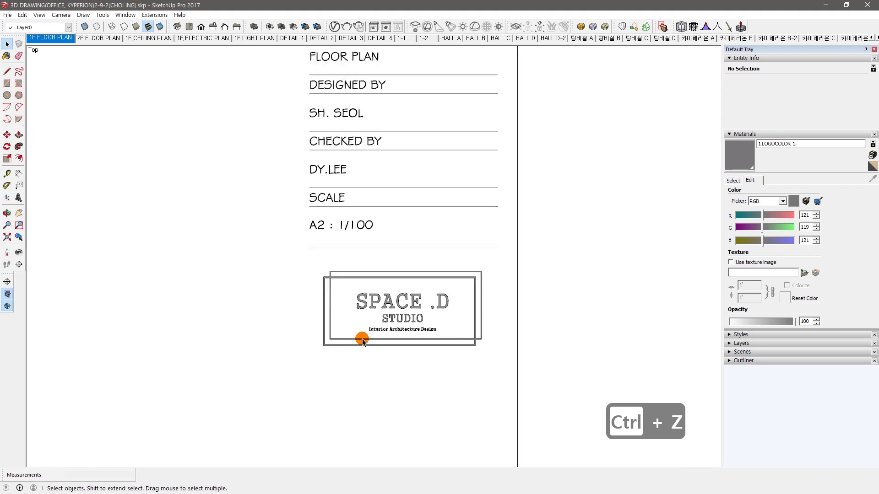
pyautogui.keyDown('shift'); pyautogui.moveTo(192, 246); pyautogui.dragTo(533, 339, button='middle'); pyautogui.keyUp('shift')
pyautogui.scroll(3, 257, 305)
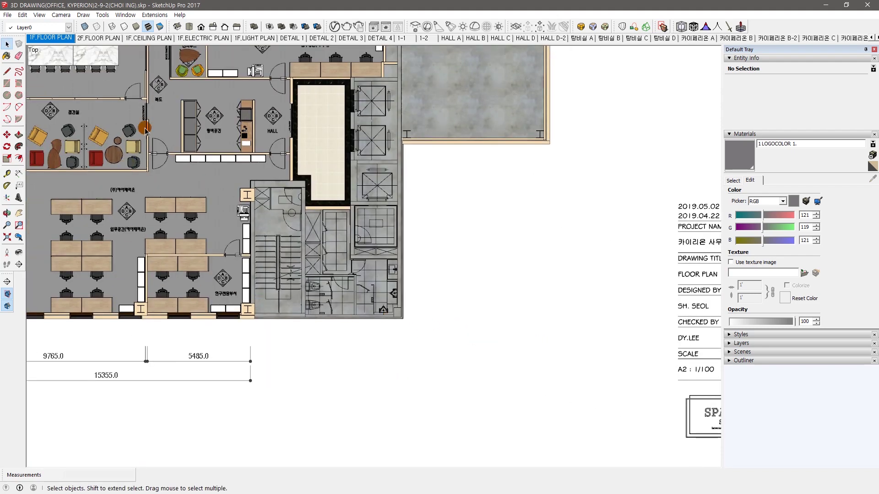
pyautogui.keyDown('shift'); pyautogui.moveTo(551, 342); pyautogui.dragTo(350, 280, button='middle'); pyautogui.keyUp('shift')
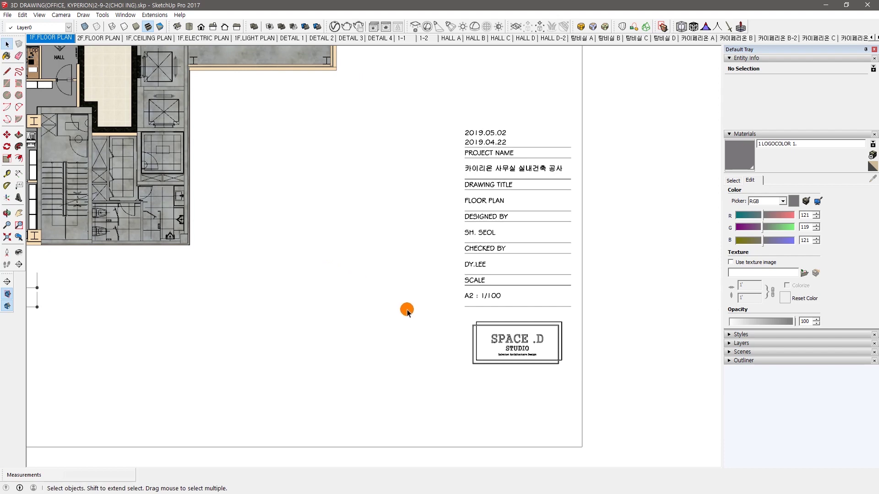
pyautogui.scroll(2, 560, 374)
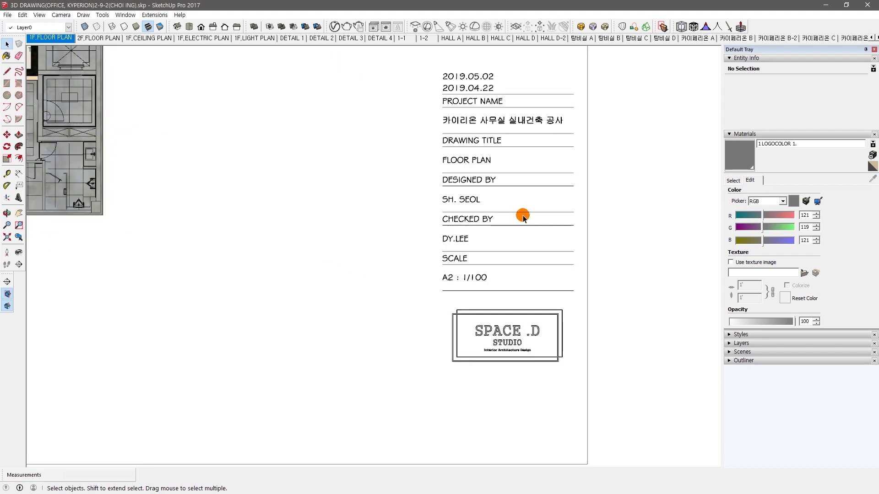
pyautogui.scroll(2, 524, 338)
pyautogui.scroll(-3, 521, 362)
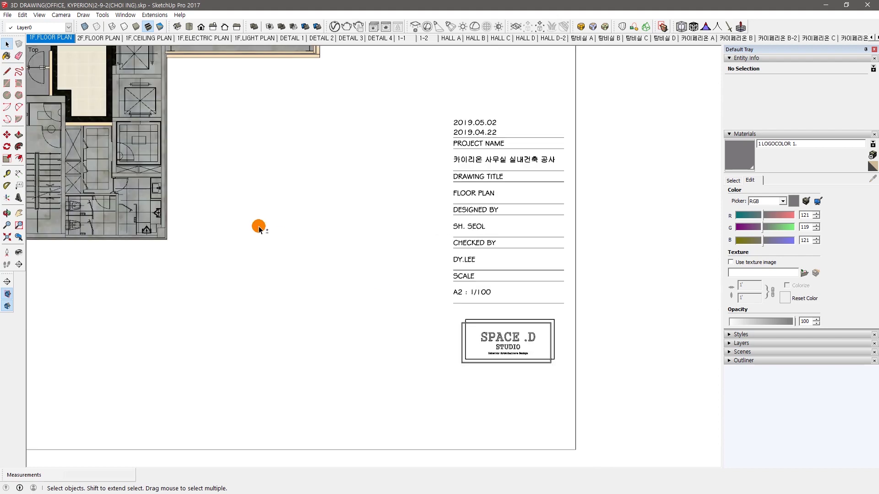
# Examine the A-B-C-D elevation marker and the room labels in the open workspace of the floor plan.
pyautogui.keyDown('shift'); pyautogui.moveTo(280, 238); pyautogui.dragTo(597, 342, button='middle'); pyautogui.keyUp('shift')
pyautogui.scroll(2, 255, 255)
pyautogui.scroll(2, 270, 272)
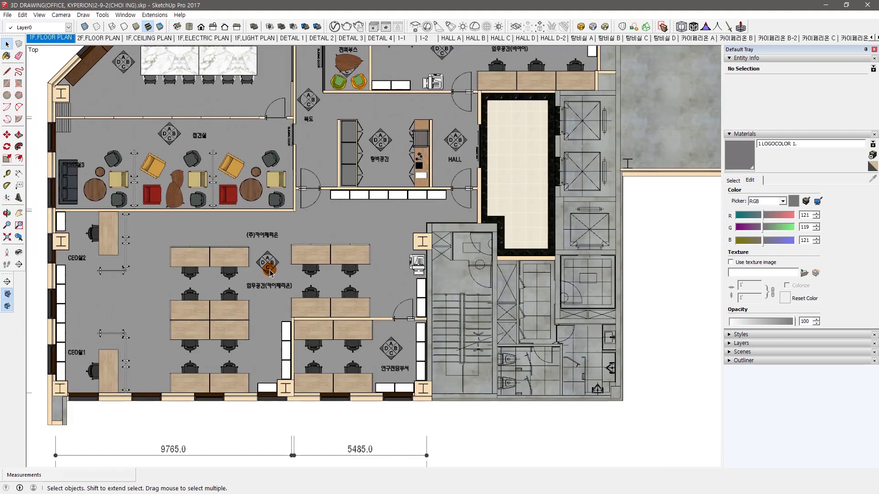
pyautogui.scroll(4, 270, 272)
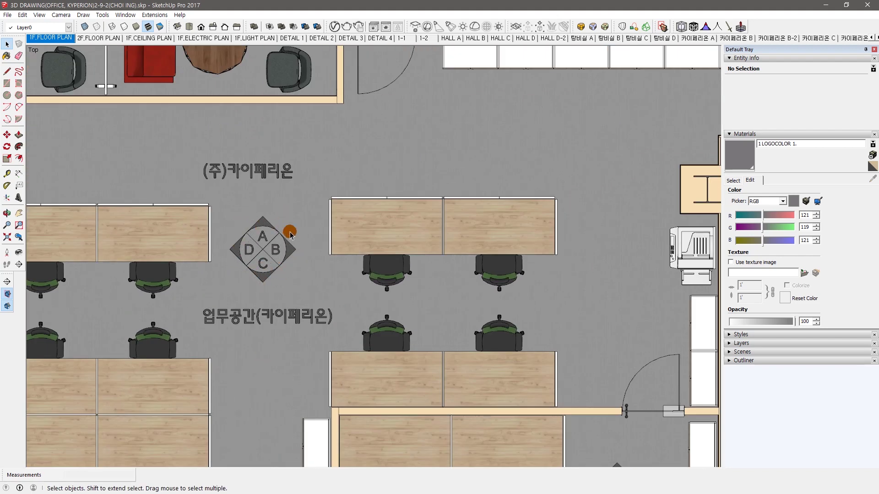
pyautogui.scroll(2, 290, 234)
pyautogui.click(290, 249)
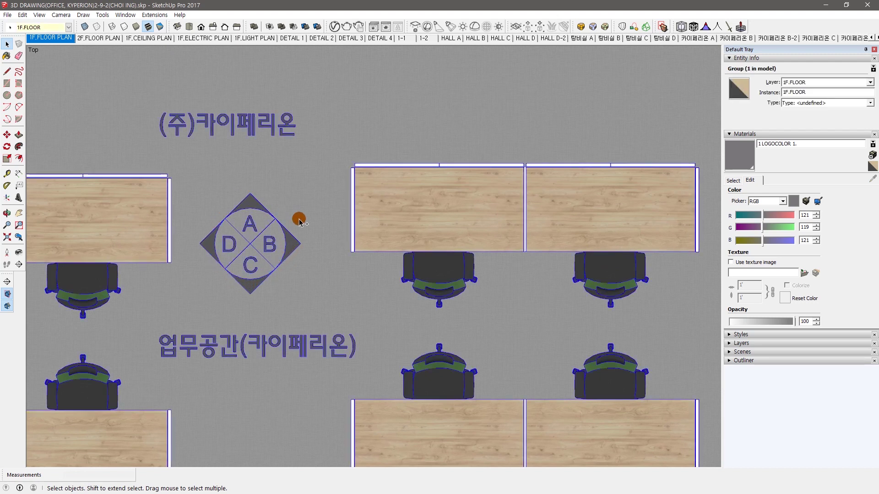
pyautogui.hotkey('ctrl', 't')
# Check the 1 LOGOCOLOR 1. name in the in-model list, and activate 1 CONC 1. in YOUTUBE SKETCHUP 66.skp.
pyautogui.click(733, 180)
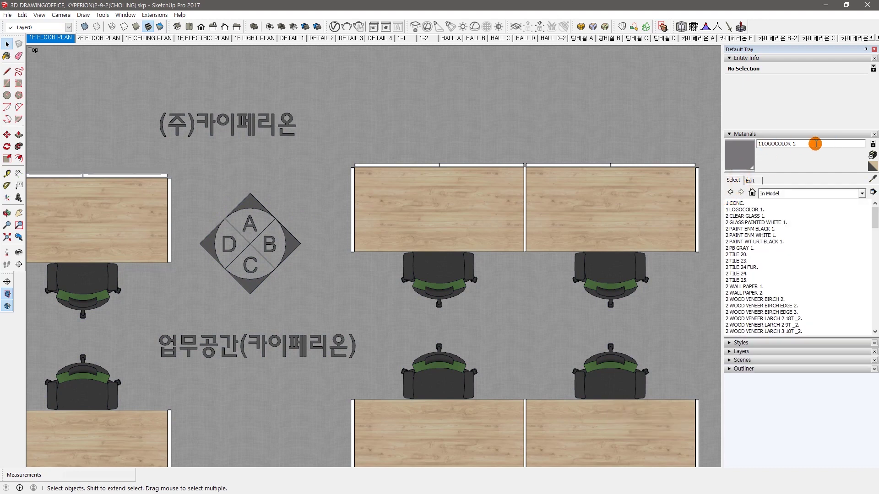
pyautogui.click(768, 144)
pyautogui.scroll(-3, 551, 260)
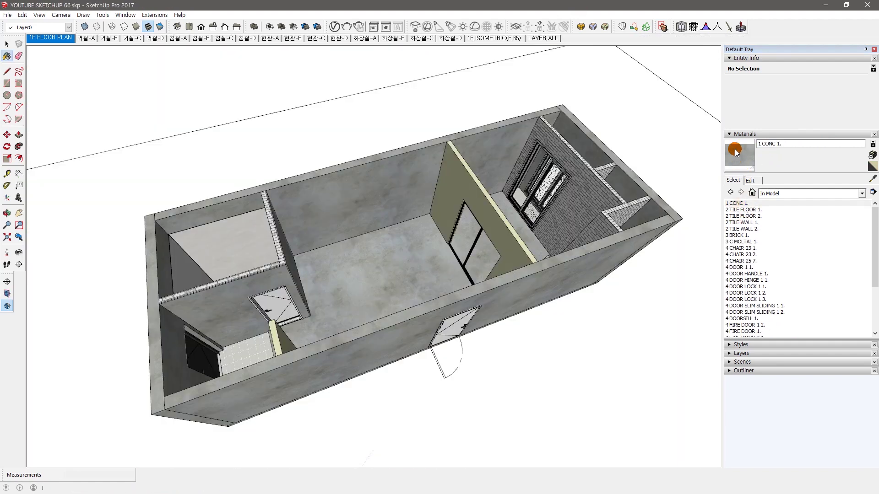
pyautogui.click(742, 153)
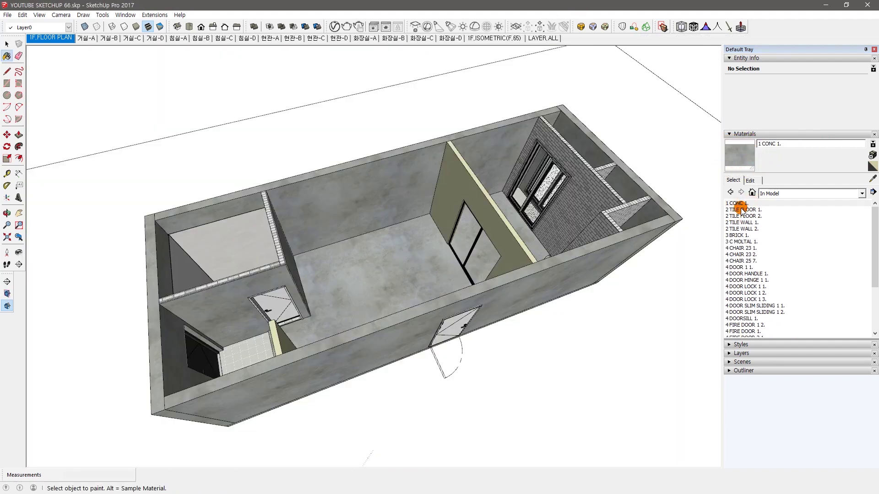
# Select the concrete outer walls one at a time to inspect their entity information.
pyautogui.moveTo(507, 221); pyautogui.dragTo(526, 260, button='middle')
pyautogui.press('space')
pyautogui.click(526, 260)
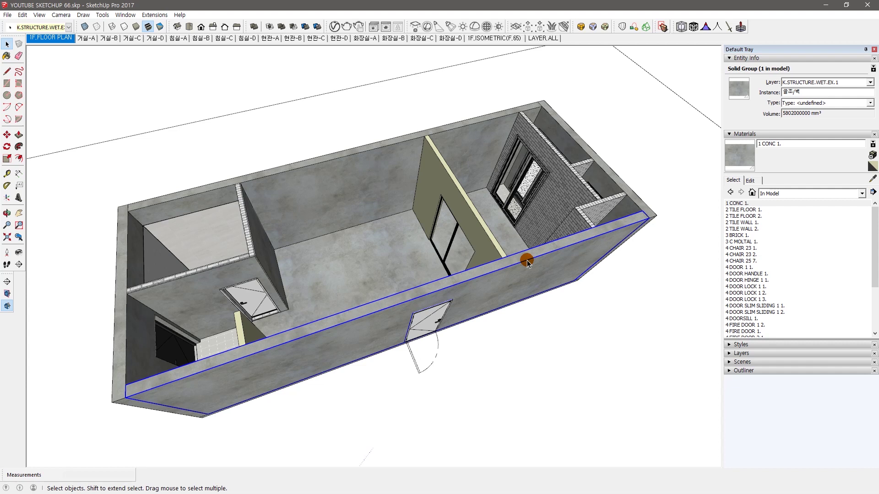
pyautogui.click(462, 142)
pyautogui.click(549, 132)
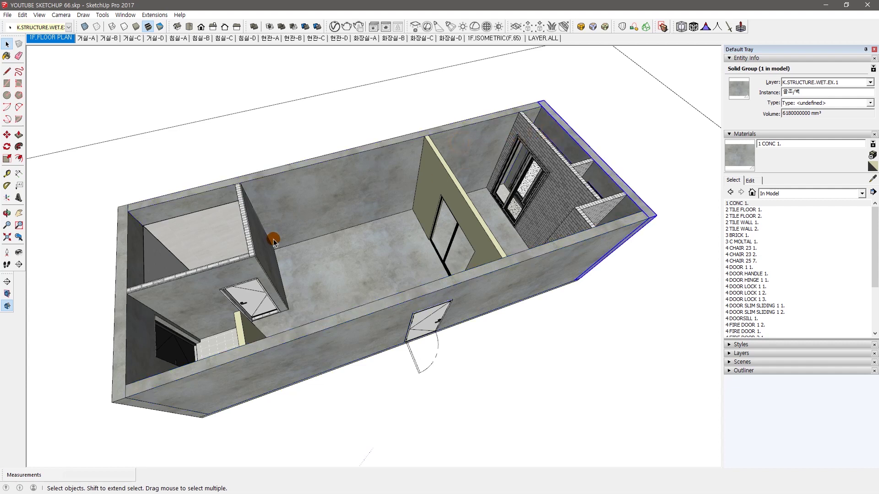
# Inspect the entity information of the concrete outer walls on all sides of the building, one wall after another.
pyautogui.click(129, 273)
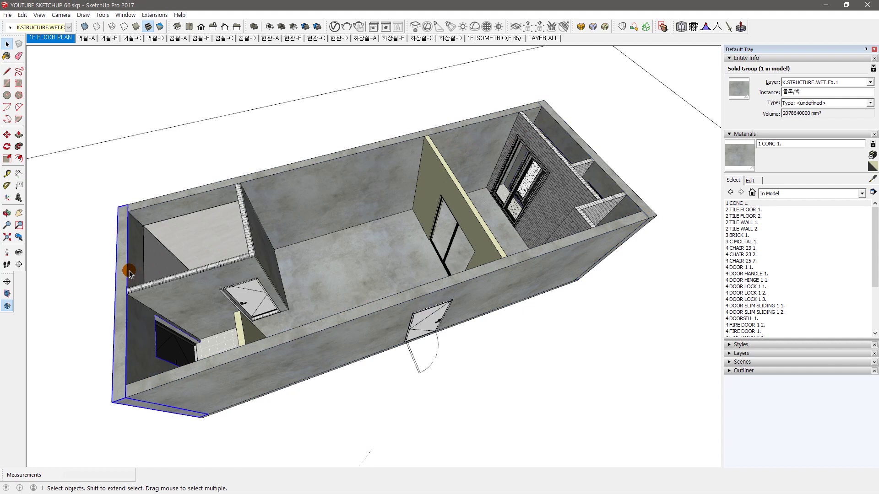
pyautogui.click(311, 204)
pyautogui.click(356, 314)
pyautogui.click(474, 139)
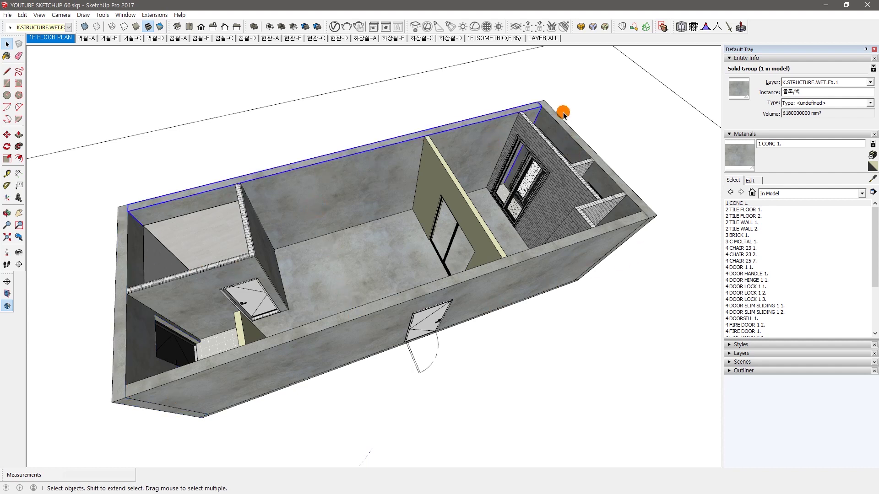
pyautogui.click(565, 129)
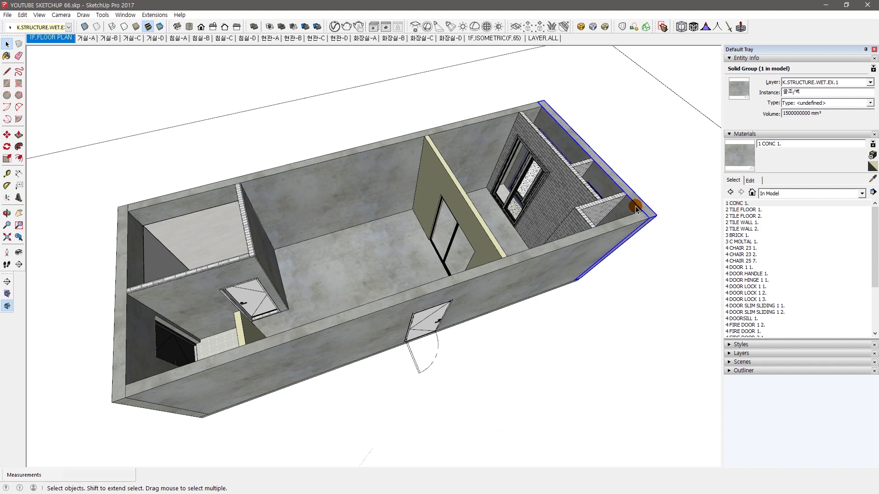
# Activate 2 TILE FLOOR 1. and 1 CONC 1. in the in-model materials, and sample the tiled entrance floor to check its material.
pyautogui.click(751, 211)
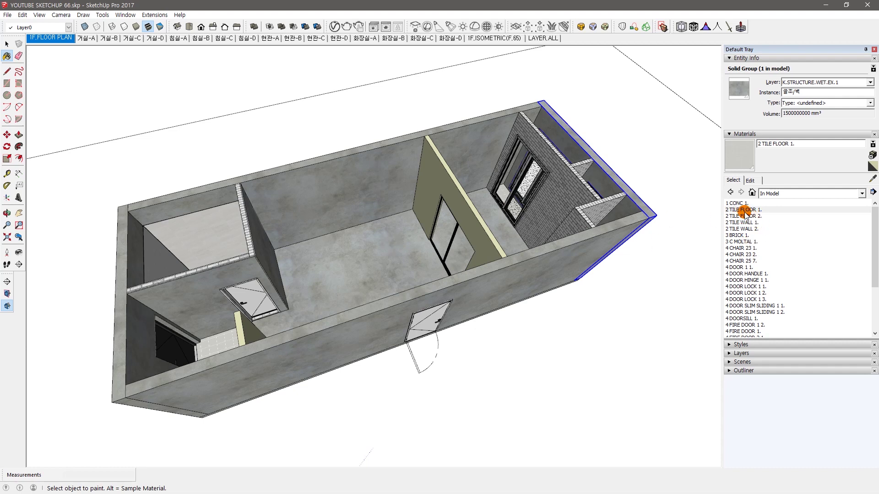
pyautogui.scroll(10, 309, 270)
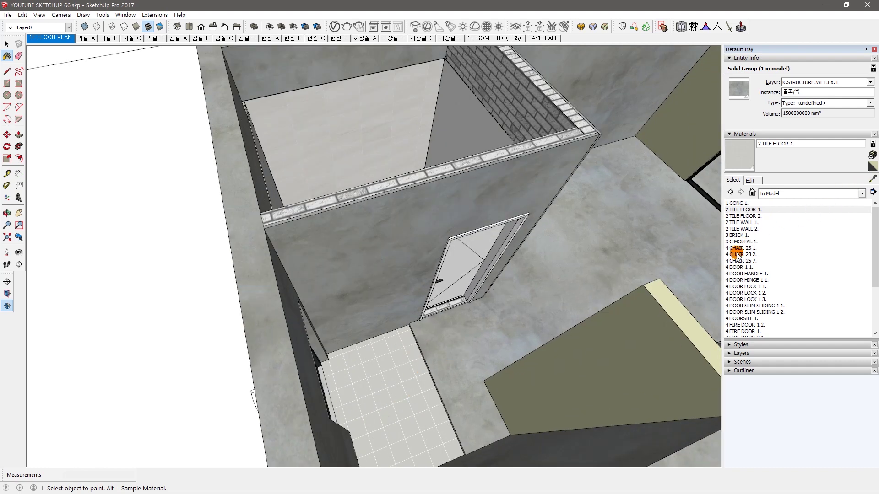
pyautogui.click(871, 179)
pyautogui.click(414, 368)
pyautogui.click(738, 203)
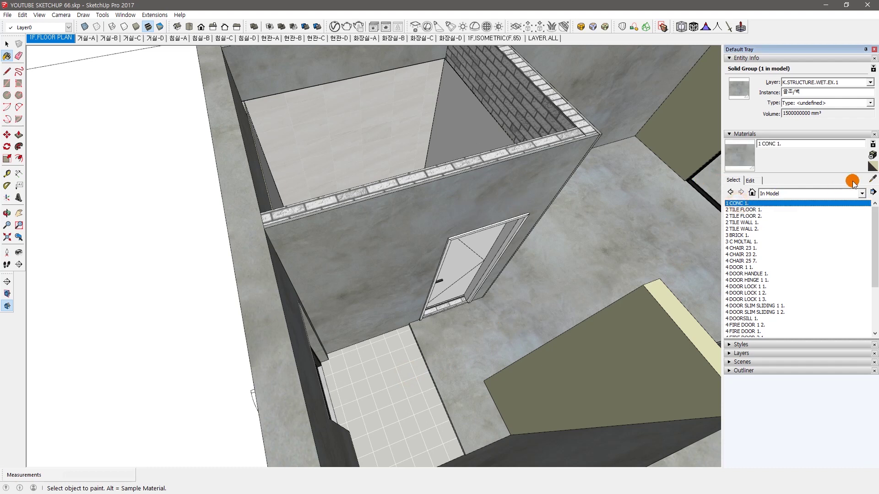
pyautogui.click(871, 182)
pyautogui.click(388, 394)
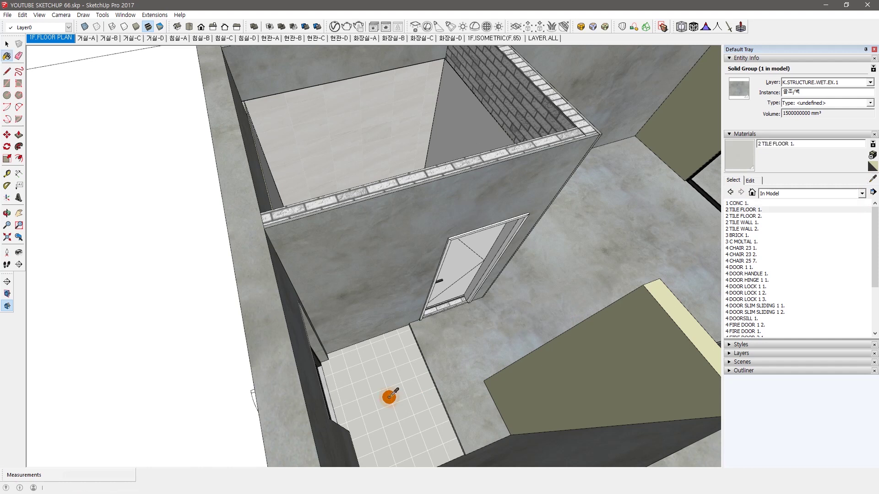
# Sample the tile materials of the bathroom's back wall, floor and side wall to check their names.
pyautogui.moveTo(484, 370); pyautogui.dragTo(415, 357, button='middle')
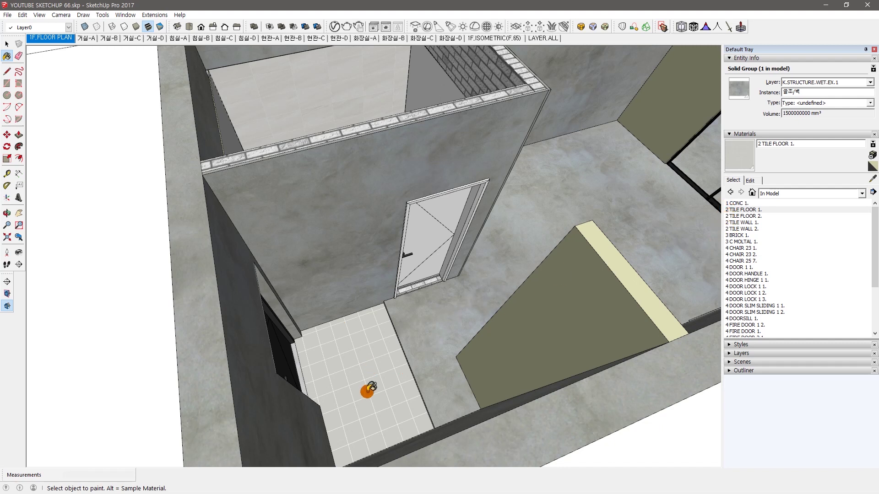
pyautogui.scroll(-3, 329, 382)
pyautogui.scroll(-2, 346, 318)
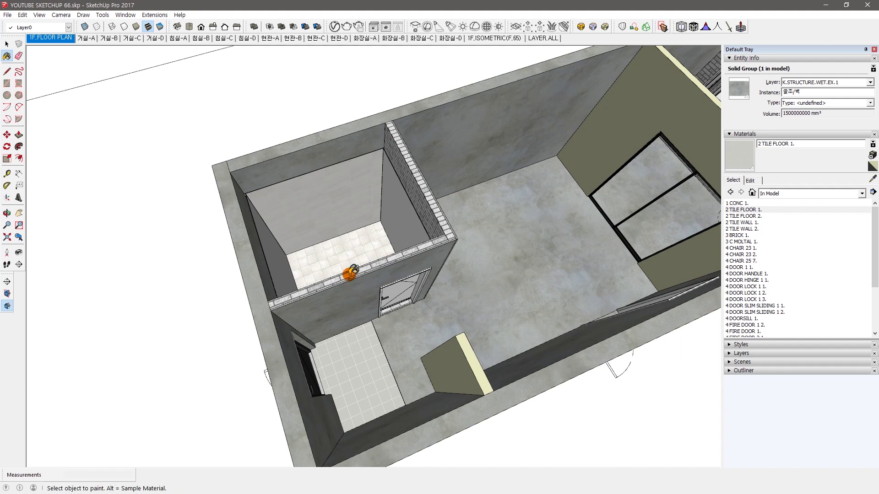
pyautogui.scroll(4, 323, 224)
pyautogui.keyDown('alt'); pyautogui.click(327, 186); pyautogui.keyUp('alt')
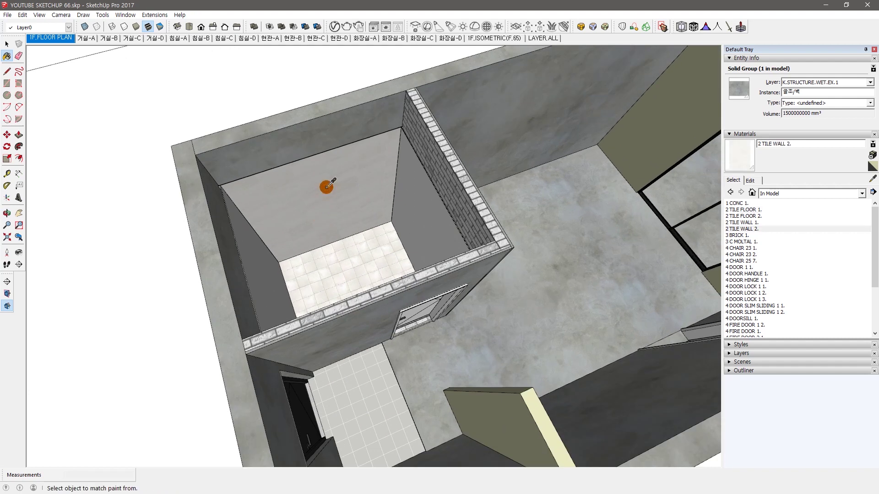
pyautogui.scroll(1, 363, 257)
pyautogui.keyDown('alt'); pyautogui.click(363, 256); pyautogui.keyUp('alt')
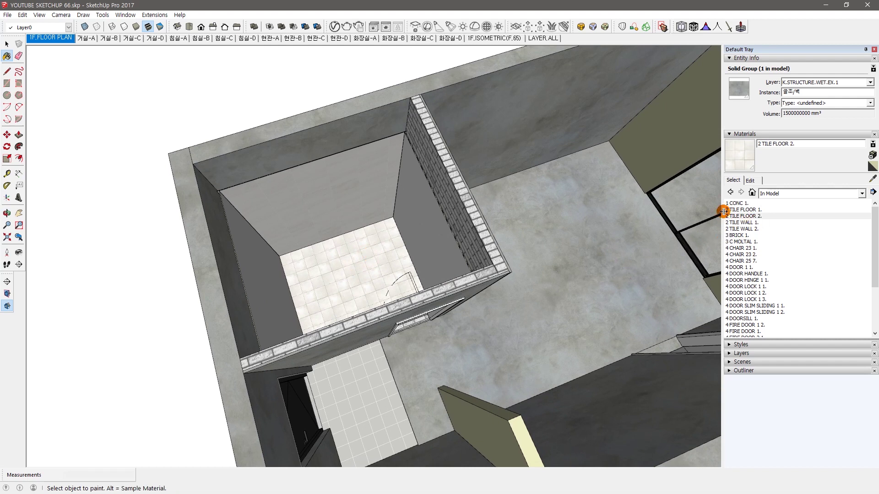
pyautogui.keyDown('alt'); pyautogui.click(267, 275); pyautogui.keyUp('alt')
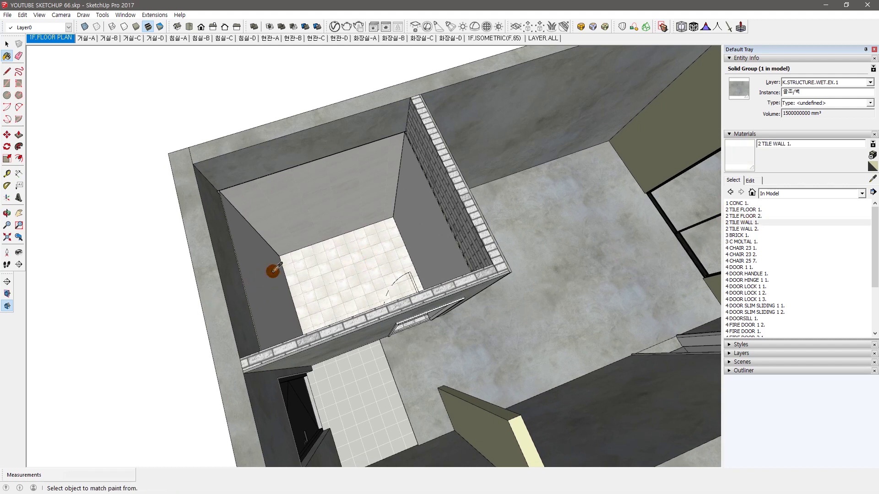
# Activate 2 TILE FLOOR 1., 2 TILE WALL 1. and 2 TILE WALL 2. one after another in the in-model materials.
pyautogui.click(743, 210)
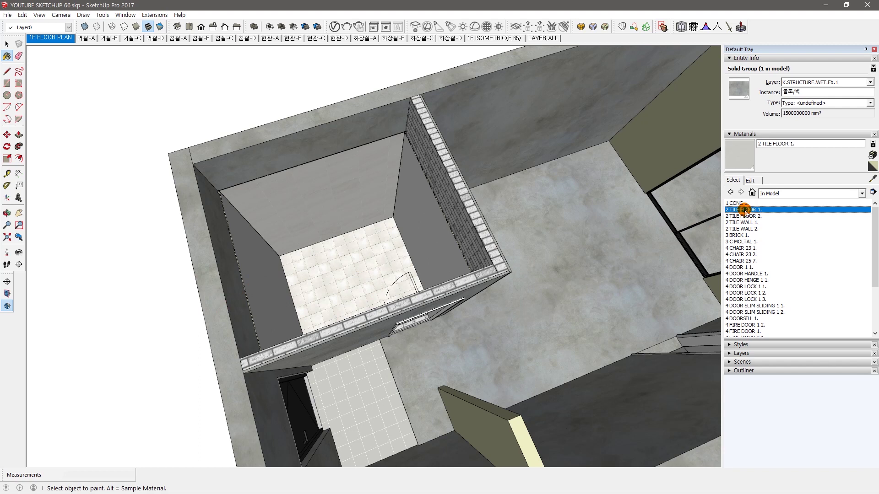
pyautogui.click(745, 223)
pyautogui.click(746, 229)
pyautogui.scroll(-3, 428, 269)
pyautogui.keyDown('shift'); pyautogui.moveTo(427, 268); pyautogui.dragTo(356, 274, button='middle'); pyautogui.keyUp('shift')
pyautogui.press('space')
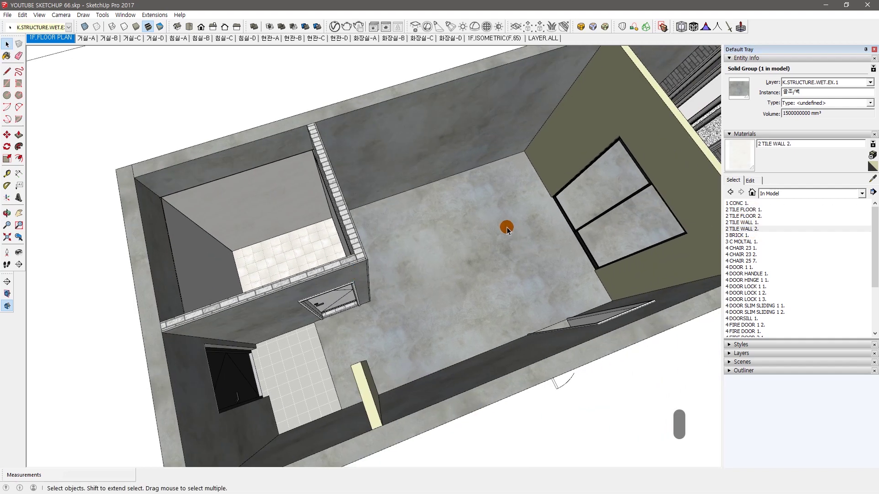
# Activate 3 BRICK 1. and 3 C MOLTAL 1. in the in-model materials while viewing the interior partition walls.
pyautogui.moveTo(469, 310); pyautogui.dragTo(412, 184, button='middle')
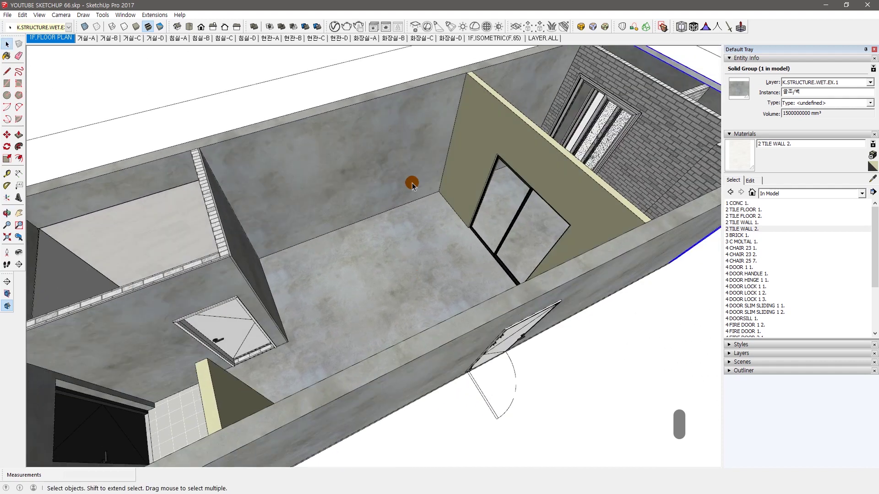
pyautogui.moveTo(335, 208)
pyautogui.mouseDown(button='middle')
pyautogui.moveTo(359, 191)
pyautogui.moveTo(348, 210)
pyautogui.mouseUp(button='middle')
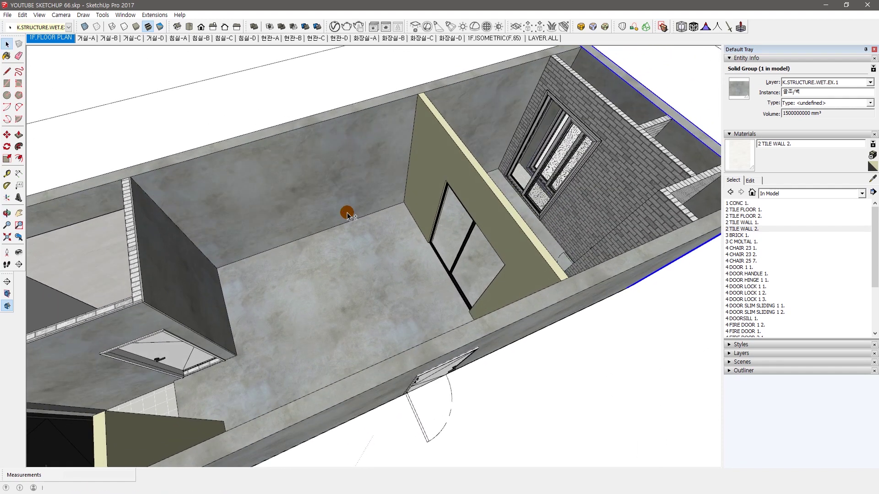
pyautogui.click(735, 236)
pyautogui.scroll(-3, 495, 254)
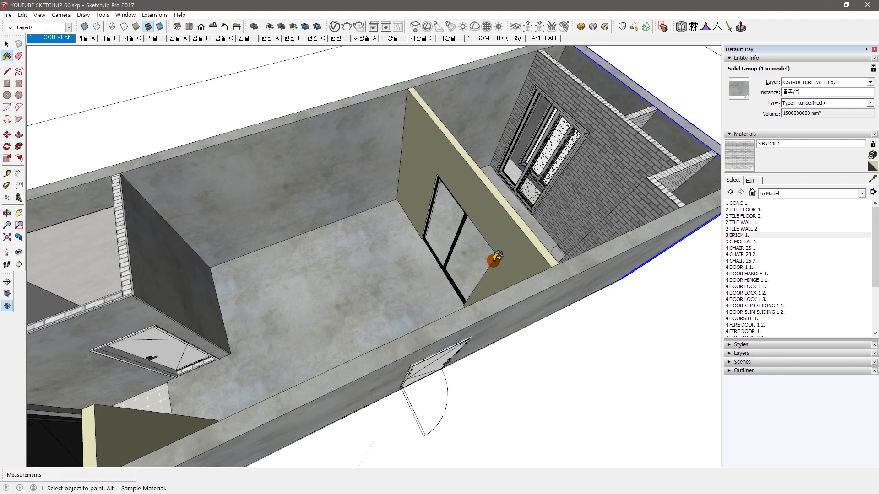
pyautogui.click(751, 242)
pyautogui.scroll(2, 229, 215)
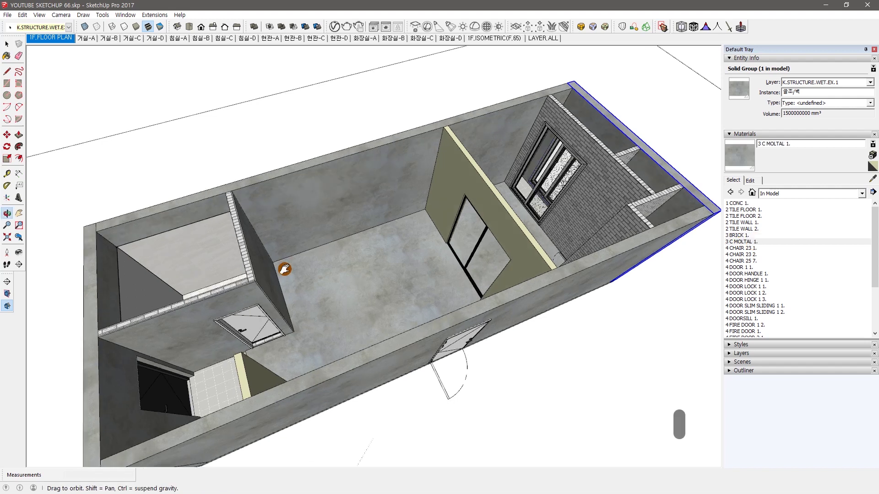
# Select the brick partition beside the bathroom and sample its brick face to check the material name.
pyautogui.scroll(5, 234, 280)
pyautogui.moveTo(294, 253)
pyautogui.mouseDown(button='middle')
pyautogui.moveTo(402, 195)
pyautogui.moveTo(425, 233)
pyautogui.mouseUp(button='middle')
pyautogui.click(426, 235)
pyautogui.press('b')
pyautogui.keyDown('alt'); pyautogui.click(426, 234); pyautogui.keyUp('alt')
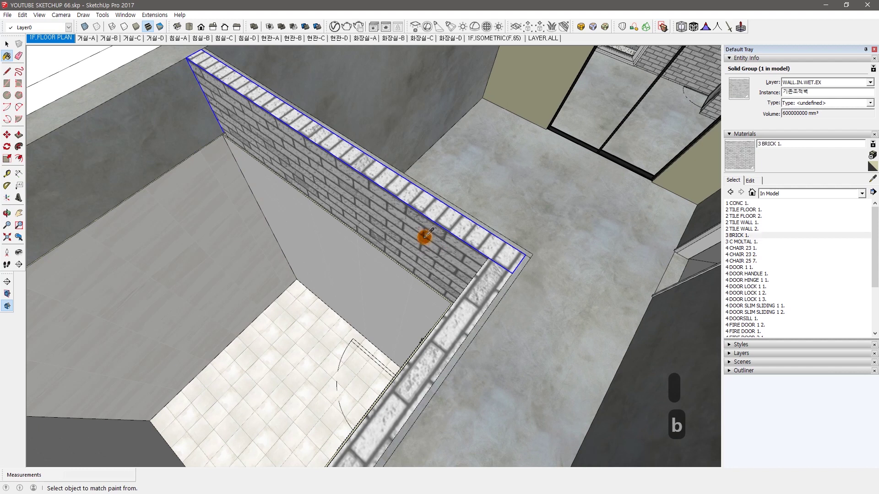
pyautogui.press('space')
# Examine the bathroom's brick partitions, and activate 3 BRICK 1. followed by 3 C MOLTAL 1. in the in-model materials.
pyautogui.moveTo(463, 197); pyautogui.dragTo(390, 237, button='middle')
pyautogui.scroll(2, 425, 250)
pyautogui.scroll(-3, 425, 251)
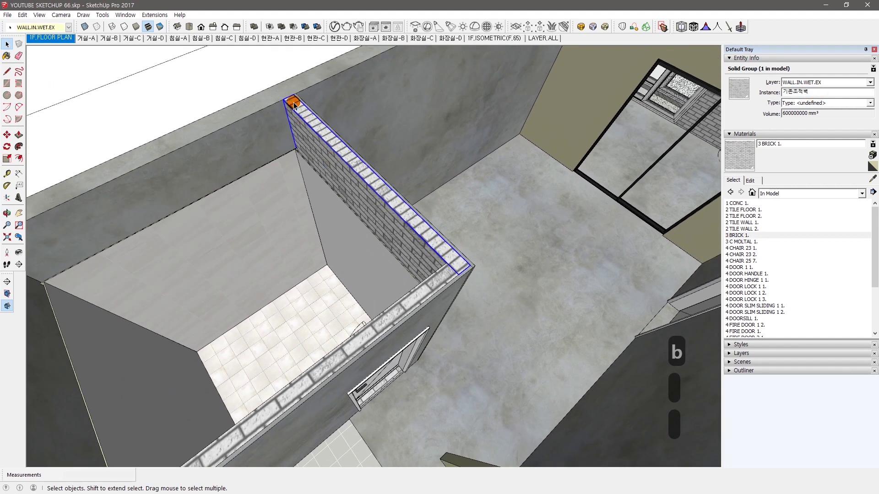
pyautogui.scroll(-1, 440, 261)
pyautogui.scroll(1, 446, 255)
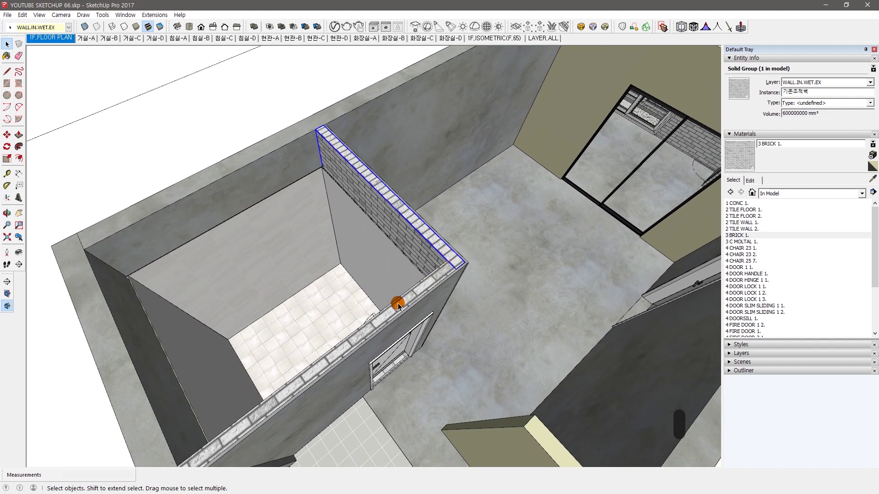
pyautogui.click(752, 235)
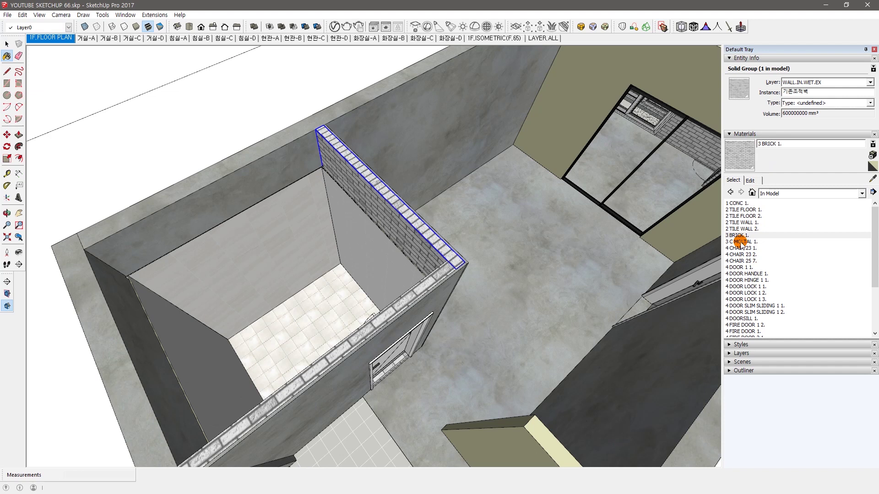
pyautogui.click(739, 242)
# Select the thin mortar layer on the outside of the bathroom's door wall to inspect its entity information.
pyautogui.moveTo(604, 290); pyautogui.dragTo(529, 257, button='middle')
pyautogui.scroll(3, 372, 252)
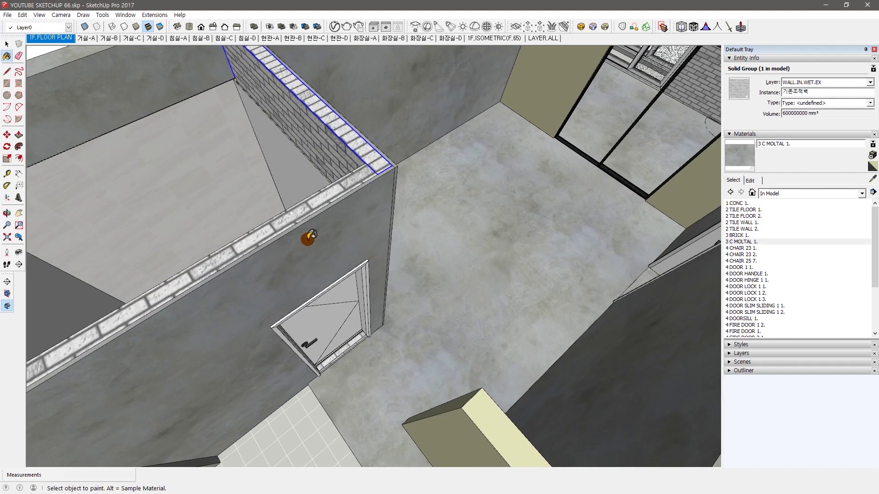
pyautogui.press('space')
pyautogui.moveTo(353, 243)
pyautogui.mouseDown(button='middle')
pyautogui.moveTo(343, 261)
pyautogui.moveTo(255, 255)
pyautogui.moveTo(303, 164)
pyautogui.moveTo(304, 186)
pyautogui.mouseUp(button='middle')
pyautogui.click(298, 186)
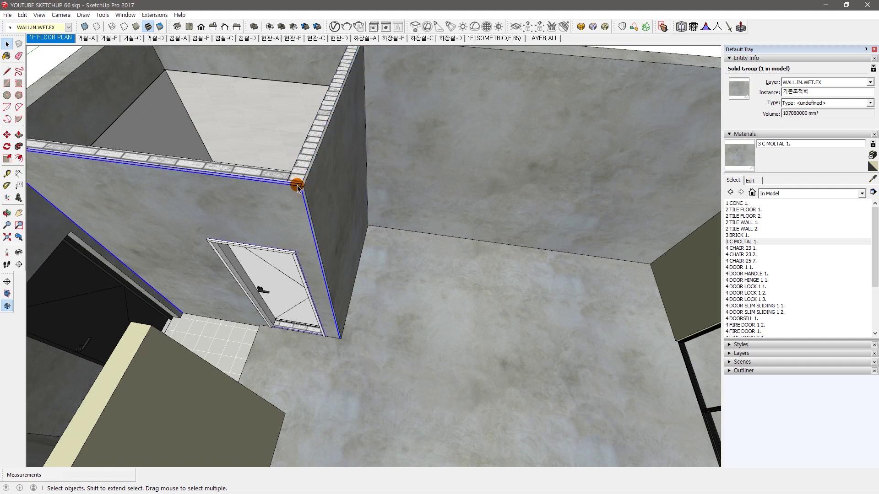
# Switch to the office drawing model and activate 3 BASEBORD 1. in its in-model materials.
pyautogui.scroll(-6, 455, 243)
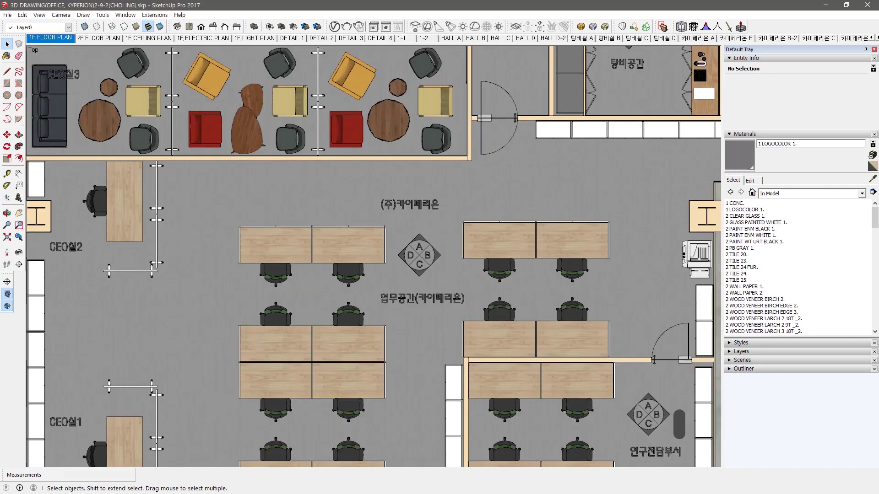
pyautogui.scroll(-4, 761, 288)
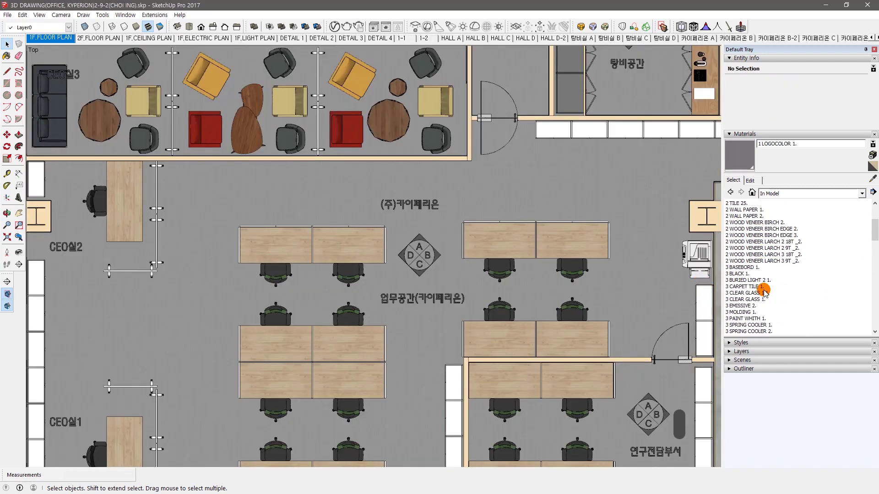
pyautogui.click(740, 268)
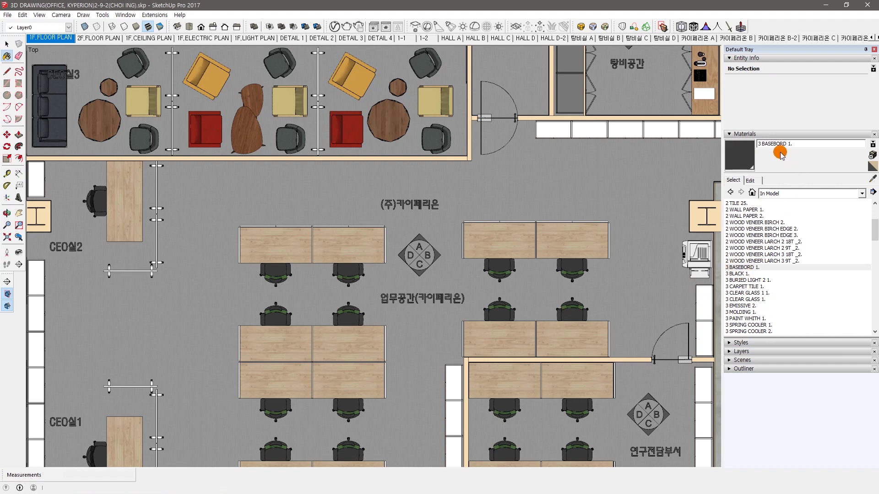
pyautogui.press('space')
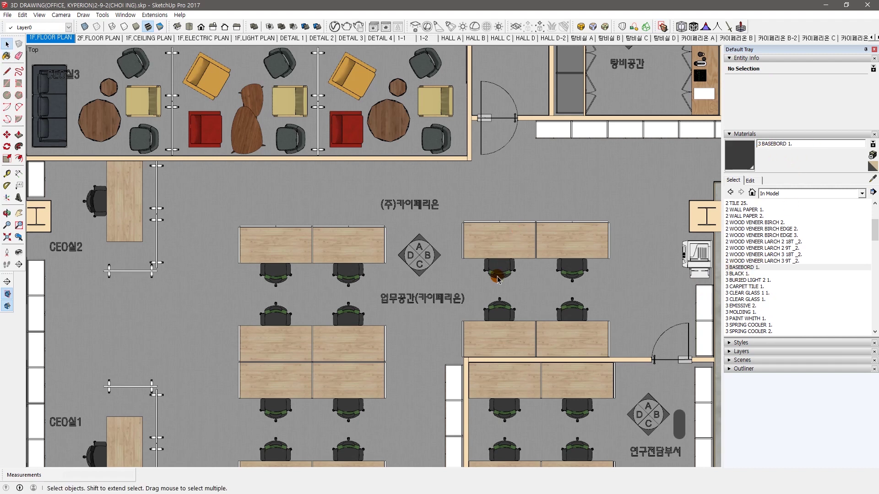
# In the ISOMETRIC 1(F65) scene, examine the baseboard beside the lobby's automatic door against the 3 BASEBORD 1. material.
pyautogui.scroll(-1, 498, 278)
pyautogui.scroll(-5, 498, 279)
pyautogui.moveTo(498, 278); pyautogui.dragTo(255, 304, button='middle')
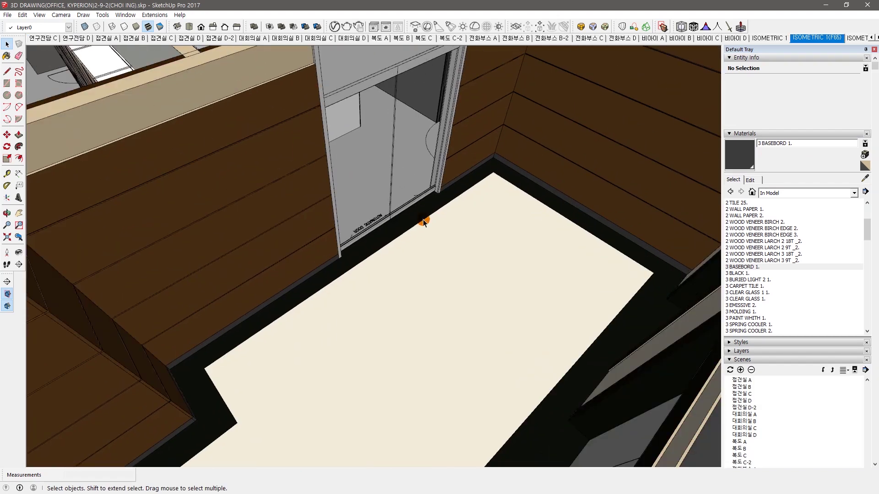
pyautogui.moveTo(421, 220); pyautogui.dragTo(310, 261, button='middle')
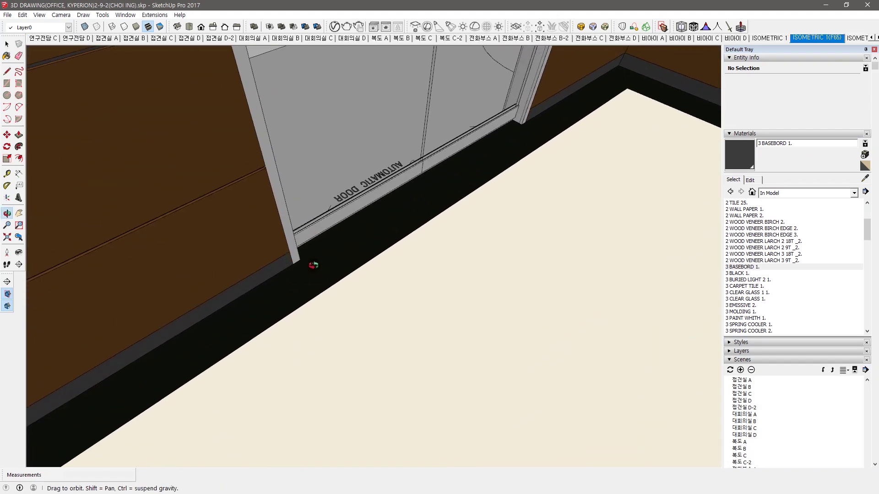
pyautogui.scroll(2, 262, 248)
pyautogui.scroll(1, 262, 249)
pyautogui.press('b')
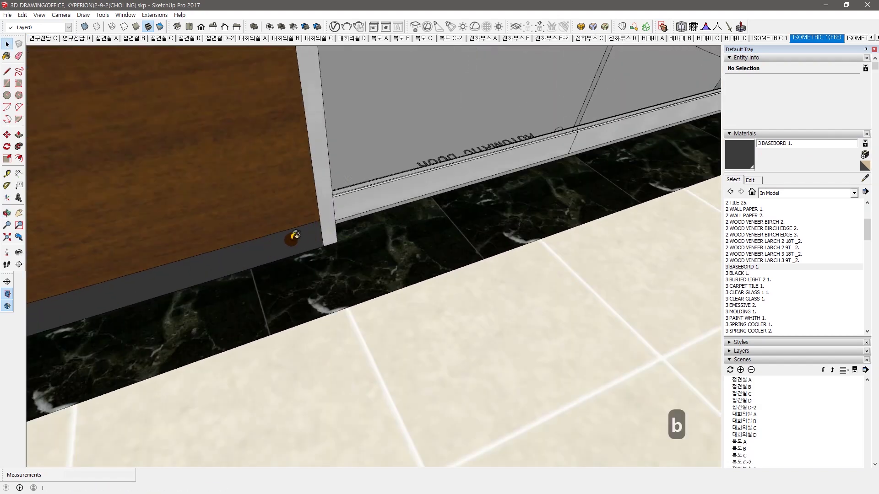
pyautogui.click(754, 275)
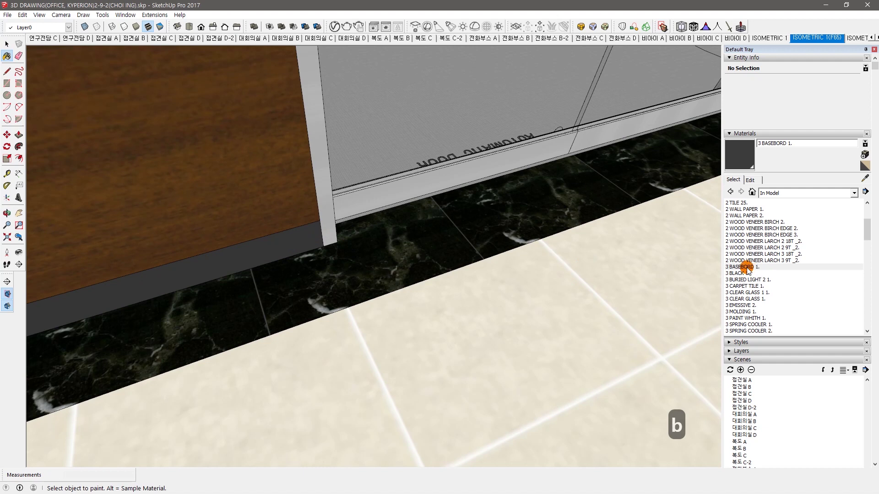
pyautogui.moveTo(366, 253); pyautogui.dragTo(353, 260, button='middle')
# Examine the whole office model from above, including the wood-panelled lobby and surrounding rooms.
pyautogui.press('space')
pyautogui.scroll(-8, 353, 309)
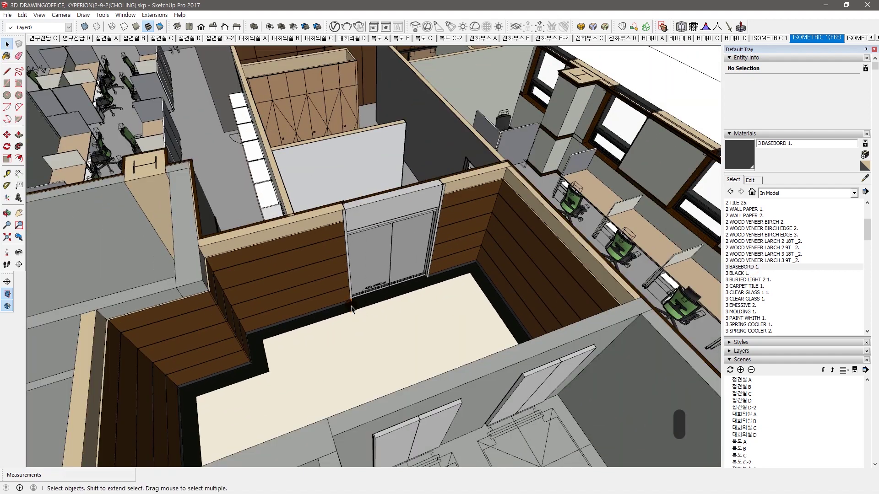
pyautogui.scroll(-6, 352, 309)
pyautogui.scroll(2, 411, 294)
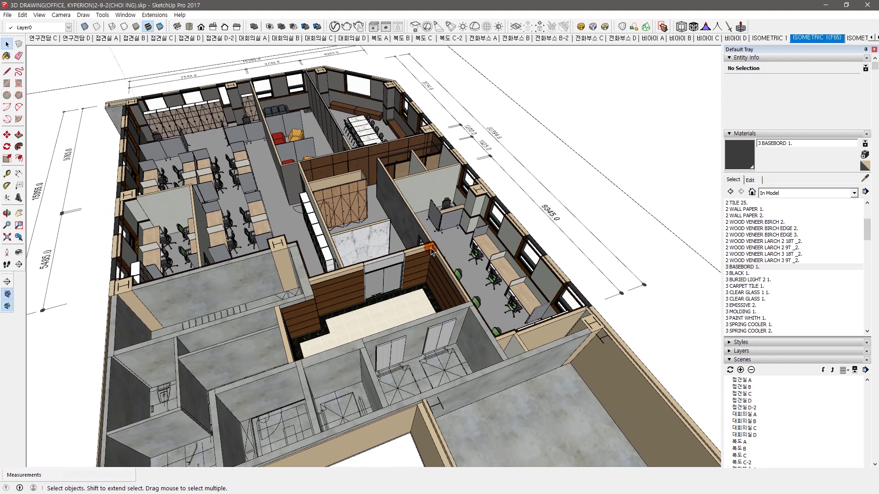
pyautogui.moveTo(425, 285); pyautogui.dragTo(343, 298, button='middle')
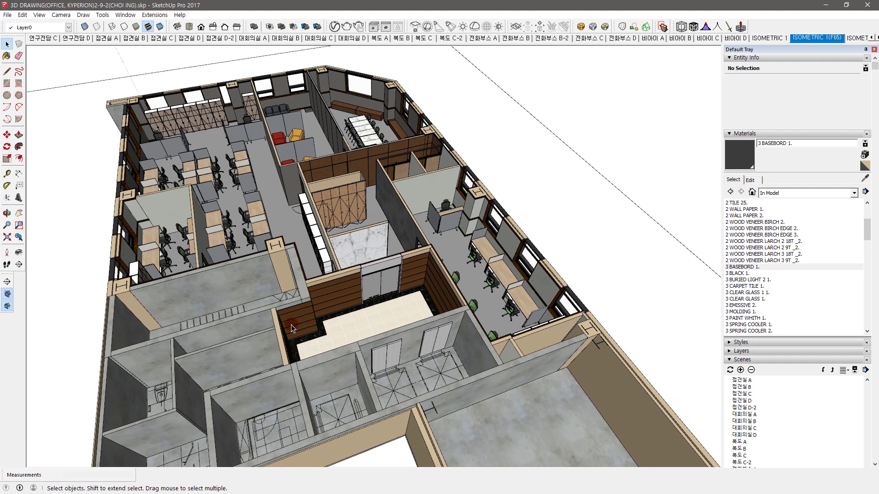
# Activate 3 BASEBORD 1., 3 BLACK 1., 3 BURIED LIGHT 2 1. and 3 CARPET TILE 1. in turn among the office model's in-model materials.
pyautogui.scroll(4, 322, 321)
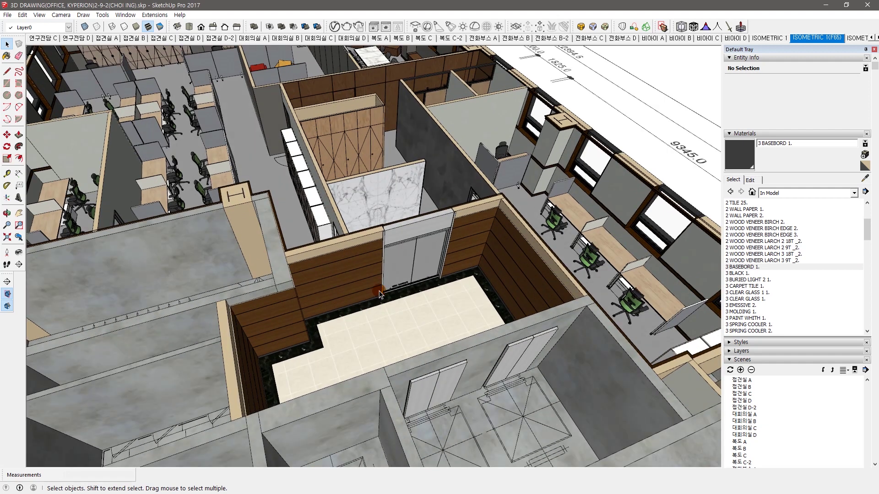
pyautogui.click(732, 267)
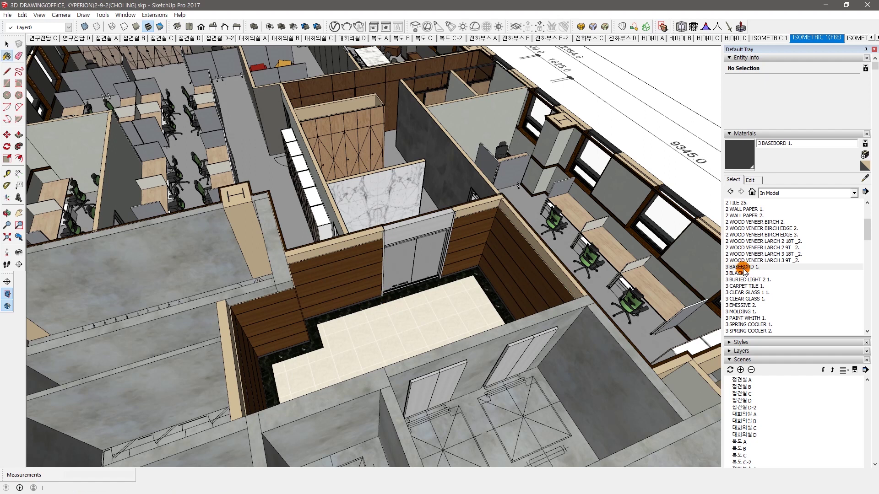
pyautogui.click(744, 274)
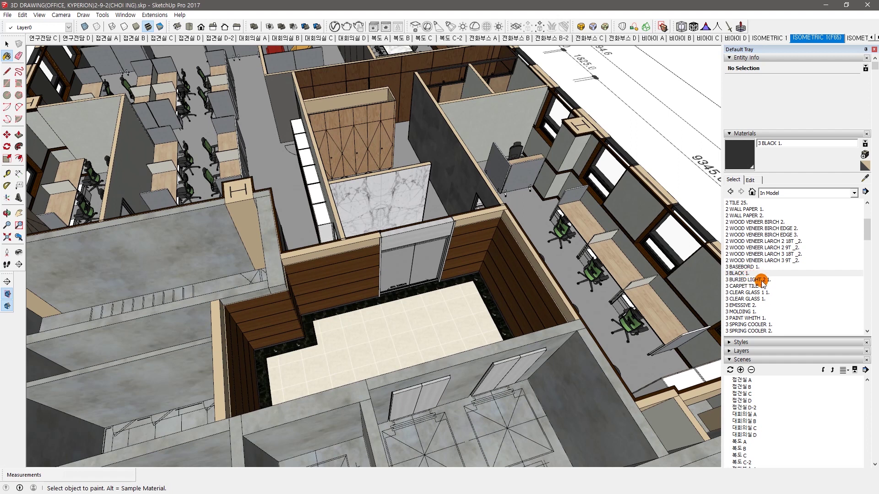
pyautogui.click(760, 280)
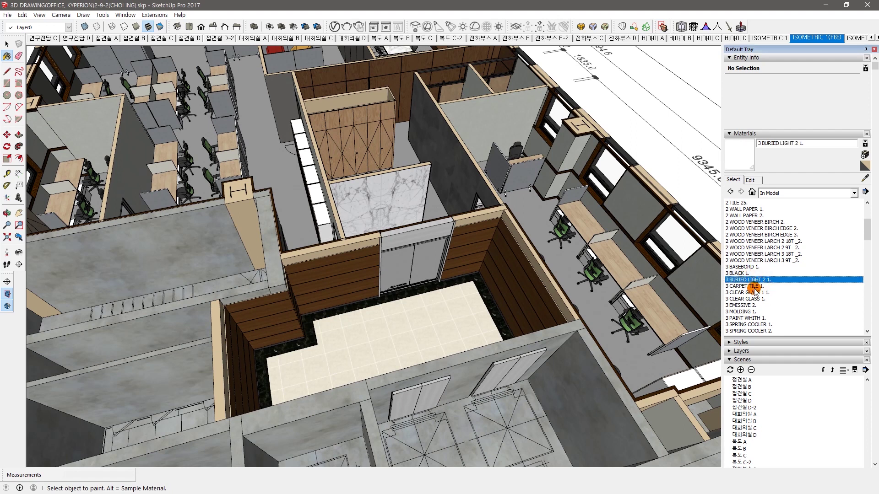
pyautogui.click(754, 286)
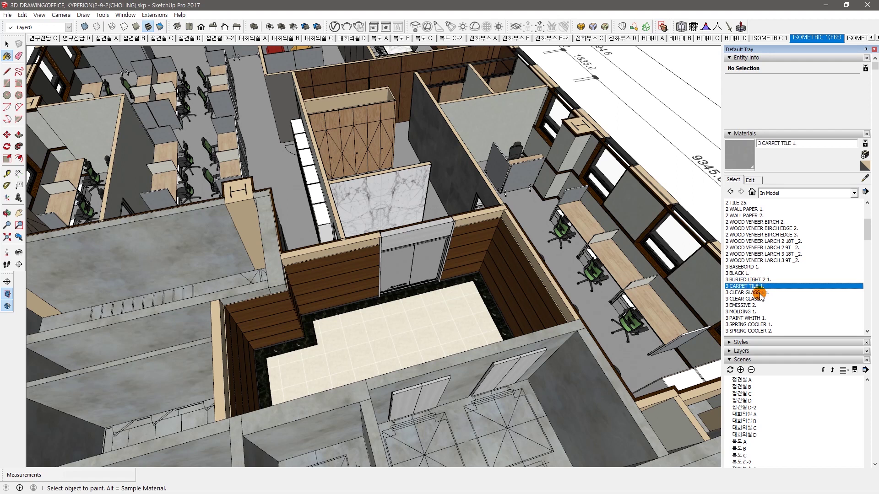
# Examine the floors of the office rooms from above against the 3 CARPET TILE 1. material.
pyautogui.moveTo(439, 254)
pyautogui.mouseDown(button='middle')
pyautogui.moveTo(428, 308)
pyautogui.moveTo(403, 231)
pyautogui.mouseUp(button='middle')
pyautogui.press('b')
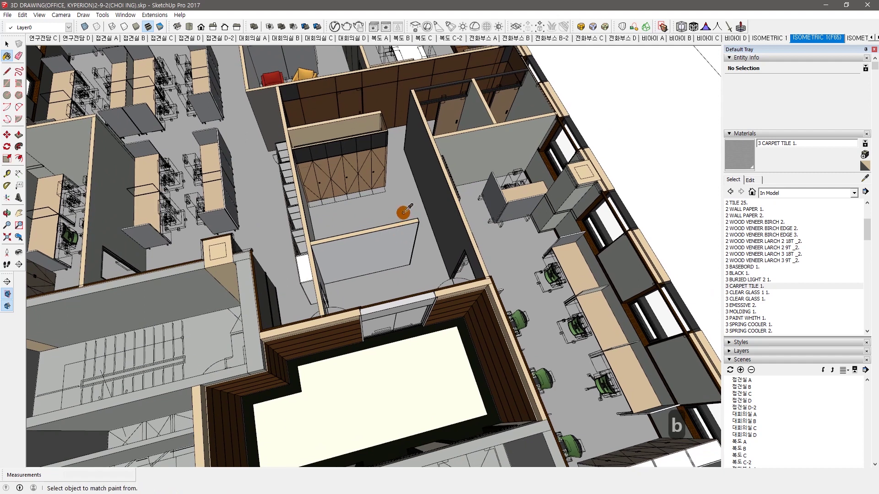
pyautogui.scroll(-3, 399, 206)
pyautogui.press('space')
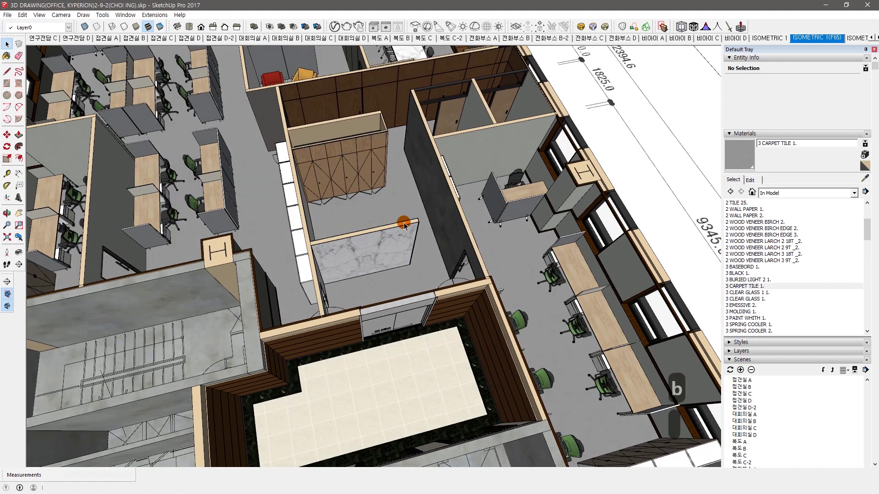
pyautogui.scroll(-3, 411, 250)
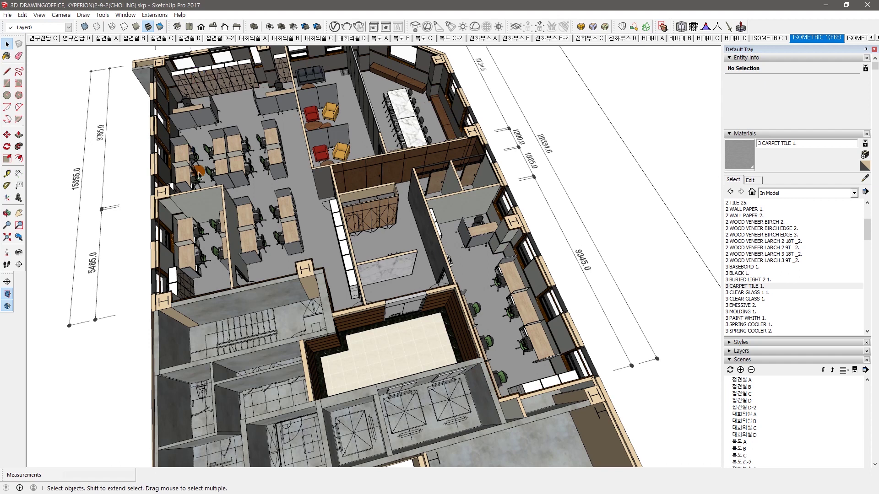
pyautogui.moveTo(317, 262); pyautogui.dragTo(412, 253, button='middle')
pyautogui.click(751, 286)
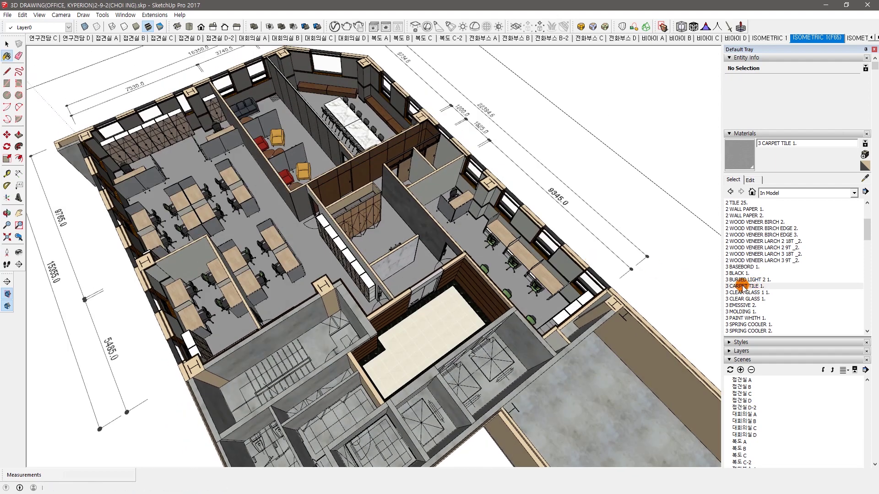
pyautogui.click(753, 285)
# Activate 3 CLEAR GLASS 1 1. and examine the window glazing along the office's long exterior wall.
pyautogui.click(760, 293)
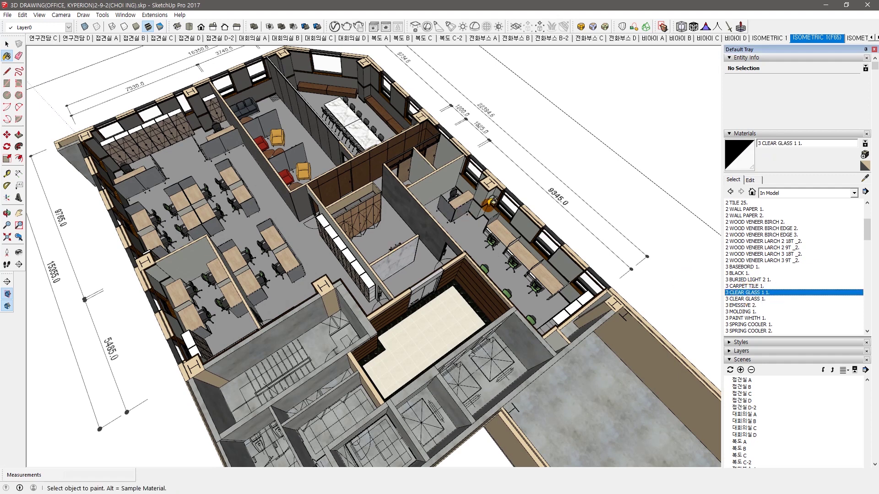
pyautogui.press('space')
pyautogui.moveTo(516, 289); pyautogui.dragTo(404, 258, button='middle')
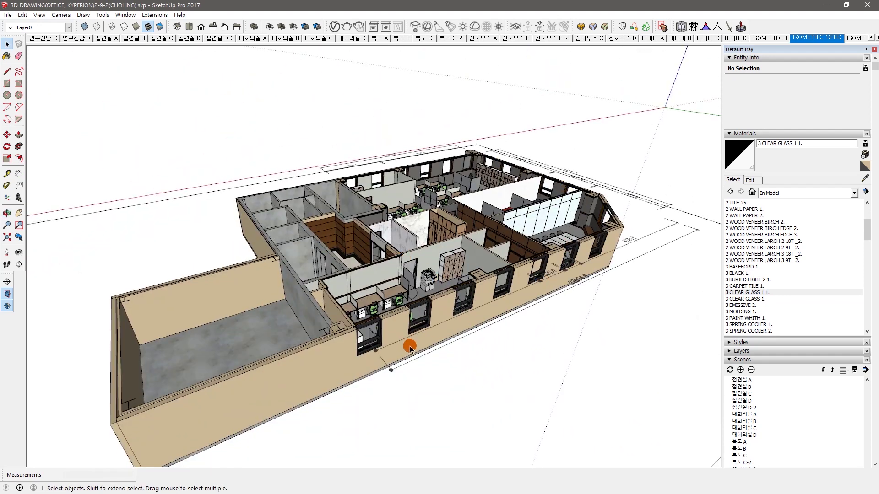
pyautogui.scroll(2, 411, 345)
pyautogui.scroll(3, 435, 337)
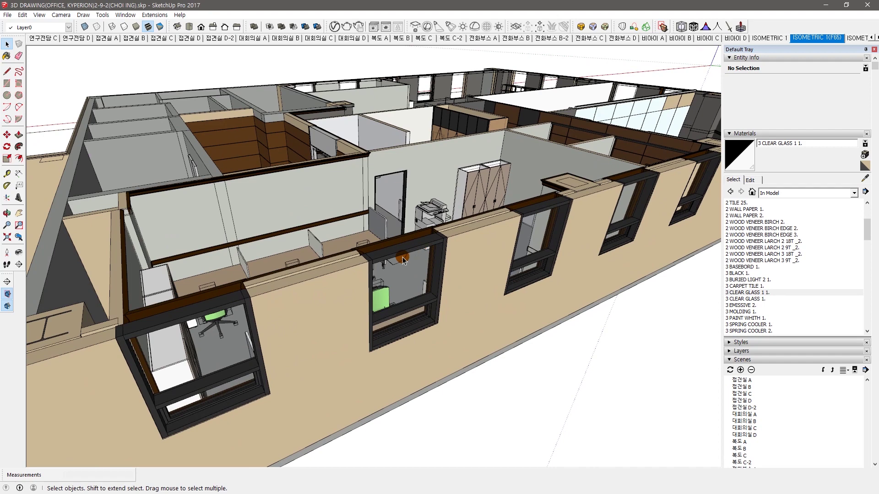
pyautogui.scroll(-3, 446, 289)
pyautogui.moveTo(445, 288); pyautogui.dragTo(337, 355, button='middle')
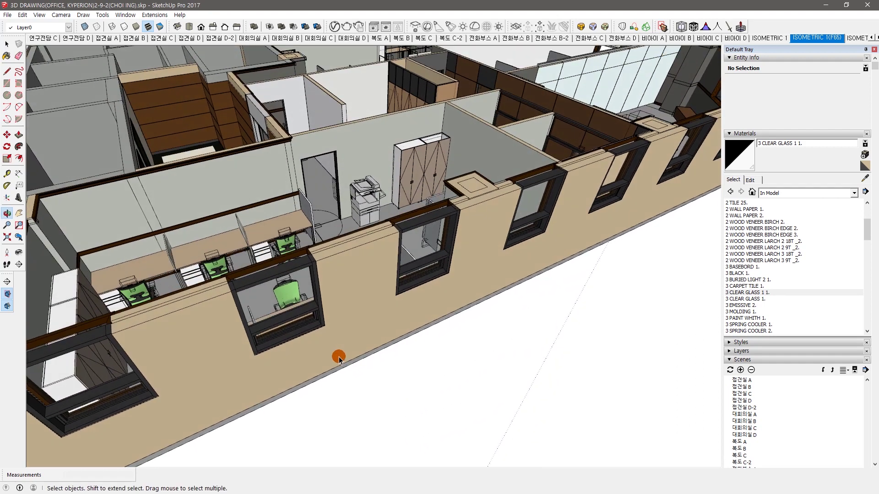
pyautogui.scroll(-2, 342, 357)
pyautogui.scroll(-1, 342, 356)
pyautogui.moveTo(381, 277); pyautogui.dragTo(467, 323, button='middle')
pyautogui.scroll(6, 422, 286)
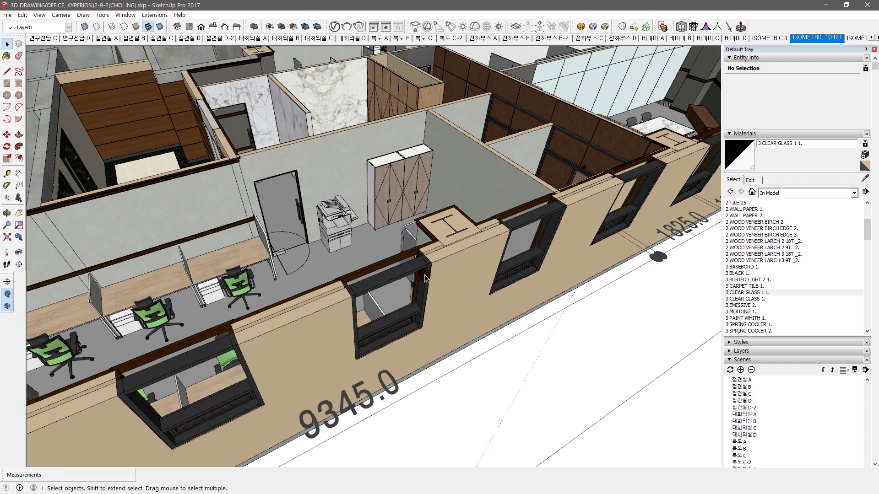
# Reselect 3 CLEAR GLASS 1 1., and sample the material of the dark exterior window frame.
pyautogui.click(744, 293)
pyautogui.press('b')
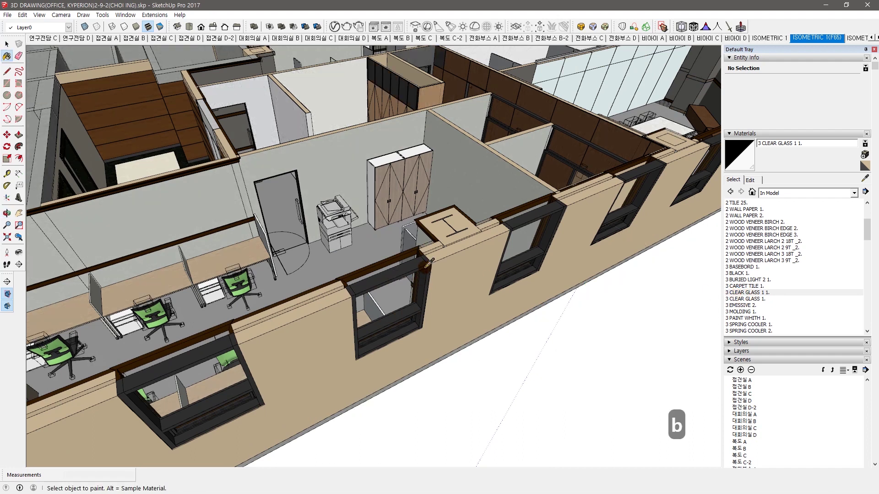
pyautogui.keyDown('alt'); pyautogui.click(419, 262); pyautogui.keyUp('alt')
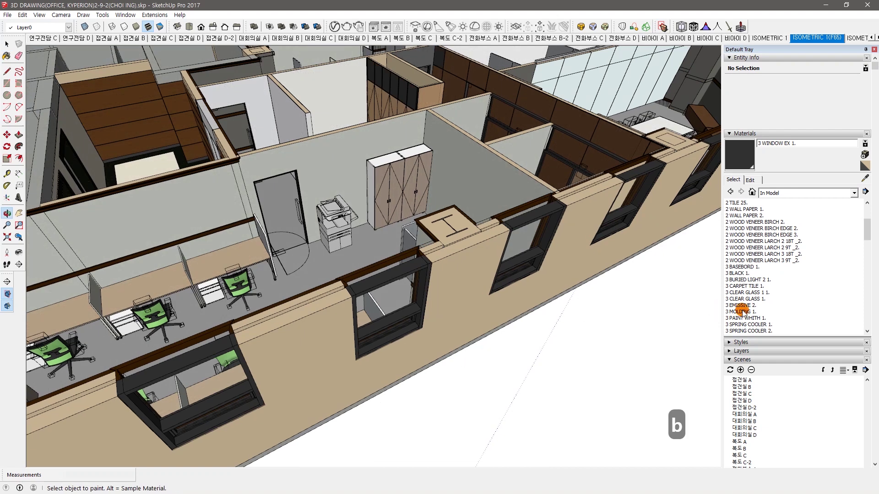
# Browse from the materials numbered 3 to those numbered 4, activate 4 TV 1 2., and look over the office interior.
pyautogui.scroll(-3, 737, 308)
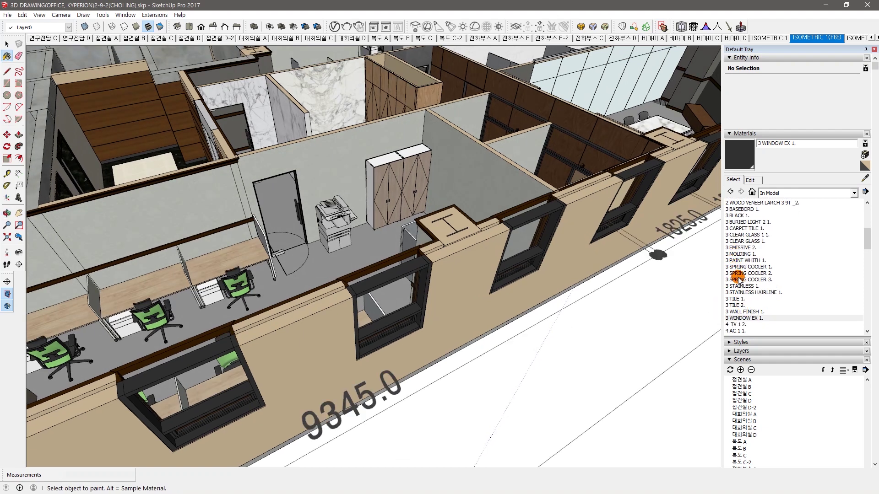
pyautogui.scroll(-2, 758, 322)
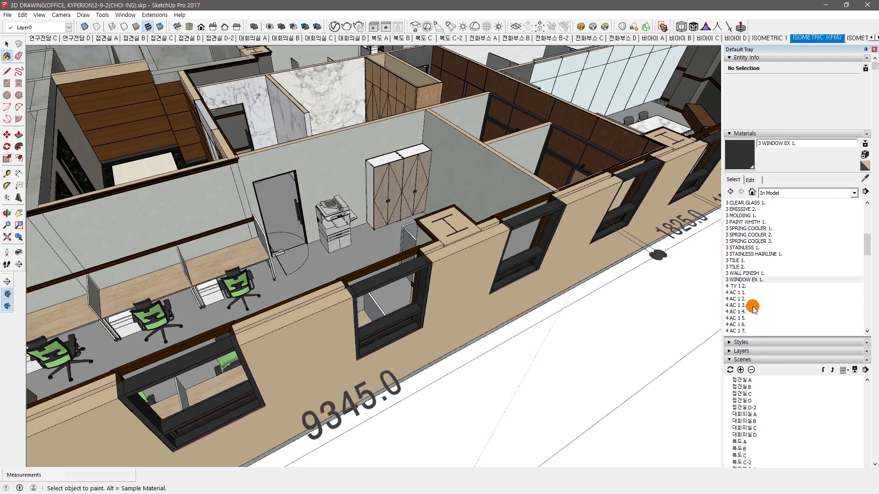
pyautogui.scroll(-2, 753, 308)
pyautogui.click(740, 248)
pyautogui.moveTo(330, 291); pyautogui.dragTo(364, 314, button='middle')
pyautogui.press('space')
pyautogui.scroll(-5, 469, 251)
pyautogui.moveTo(468, 251); pyautogui.dragTo(457, 293, button='middle')
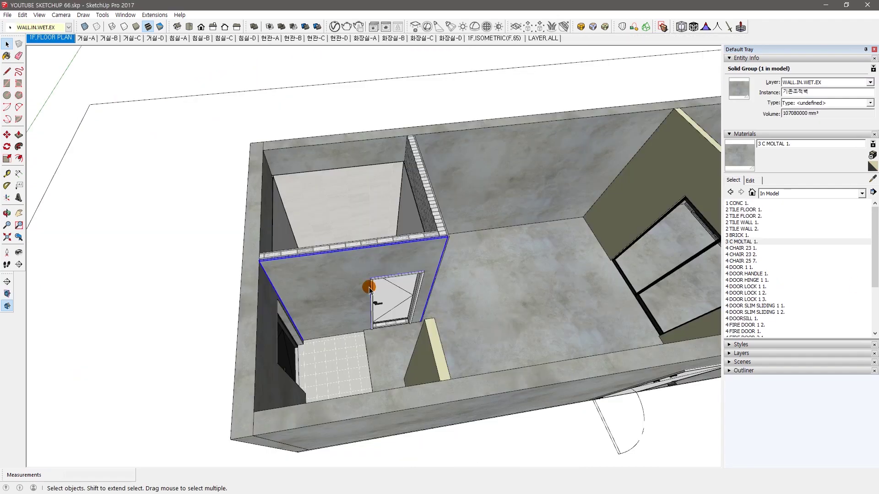
# In the YOUTUBE SKETCHUP 66 model, activate 4 CHAIR 23 1., 4 CHAIR 23 2. and 4 CHAIR 25 7., and look over the rooms.
pyautogui.moveTo(874, 220)
pyautogui.mouseDown()
pyautogui.moveTo(874, 250)
pyautogui.moveTo(832, 262)
pyautogui.moveTo(872, 235)
pyautogui.mouseUp()
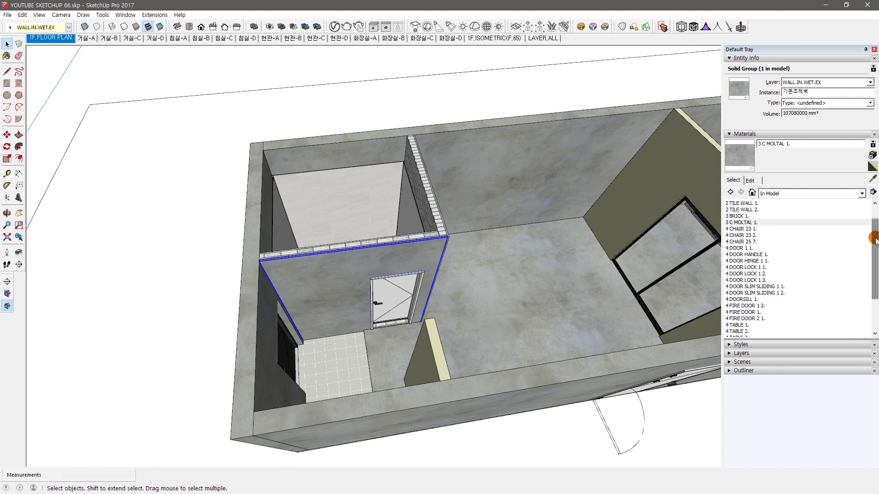
pyautogui.click(739, 230)
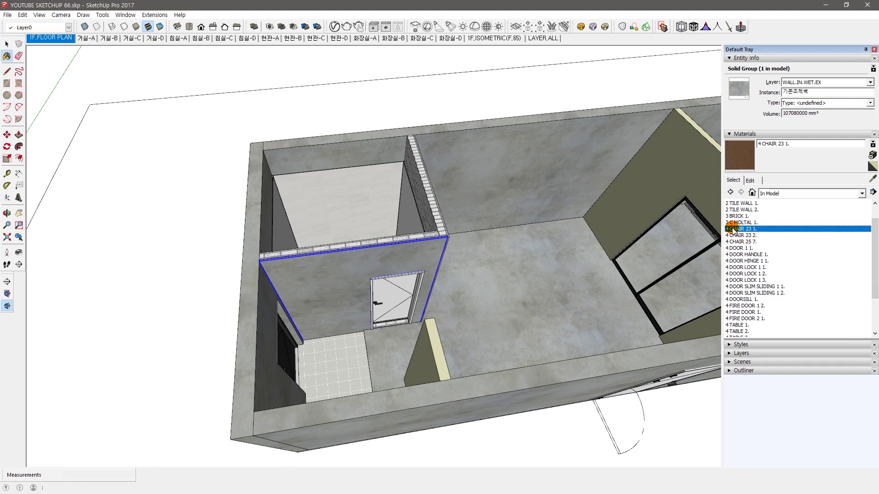
pyautogui.click(751, 235)
pyautogui.click(740, 242)
pyautogui.moveTo(404, 286); pyautogui.dragTo(368, 298, button='middle')
pyautogui.moveTo(424, 286); pyautogui.dragTo(355, 294, button='middle')
pyautogui.press('space')
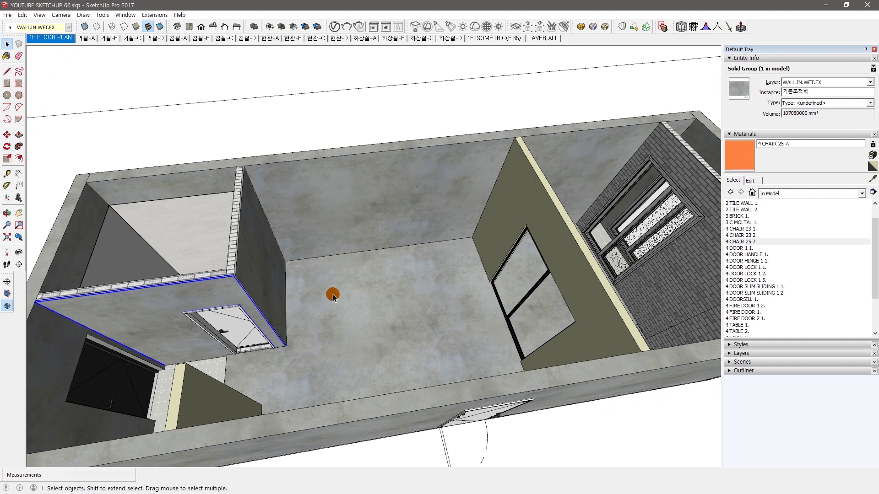
pyautogui.moveTo(323, 289); pyautogui.dragTo(364, 279, button='middle')
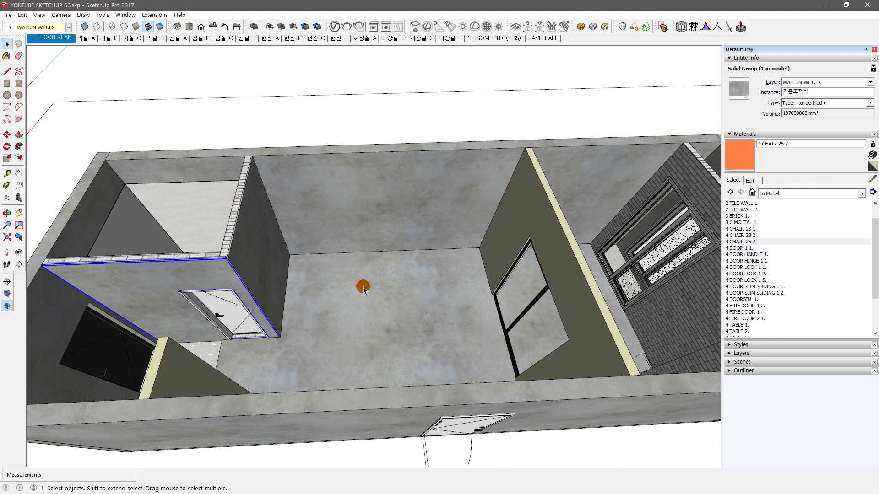
# Activate 4 DOOR 1 1. and 4 DOOR HANDLE 1., and examine the door and handle in the long outer wall.
pyautogui.click(750, 231)
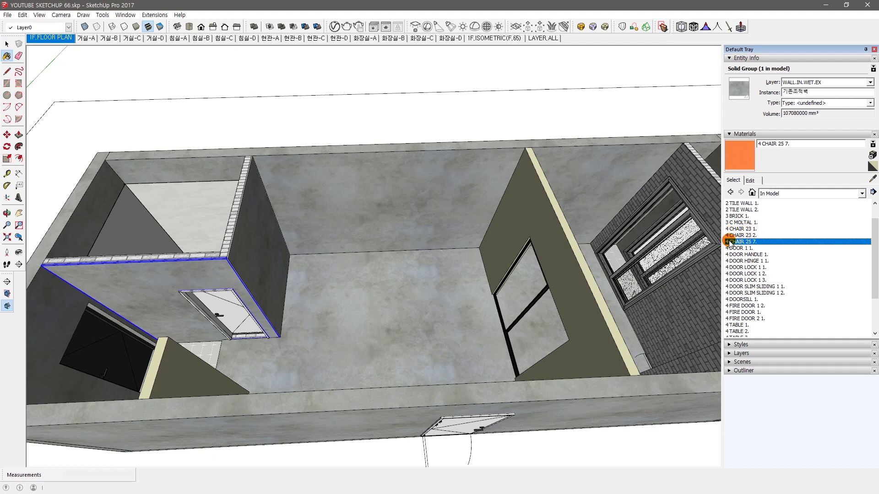
pyautogui.click(745, 248)
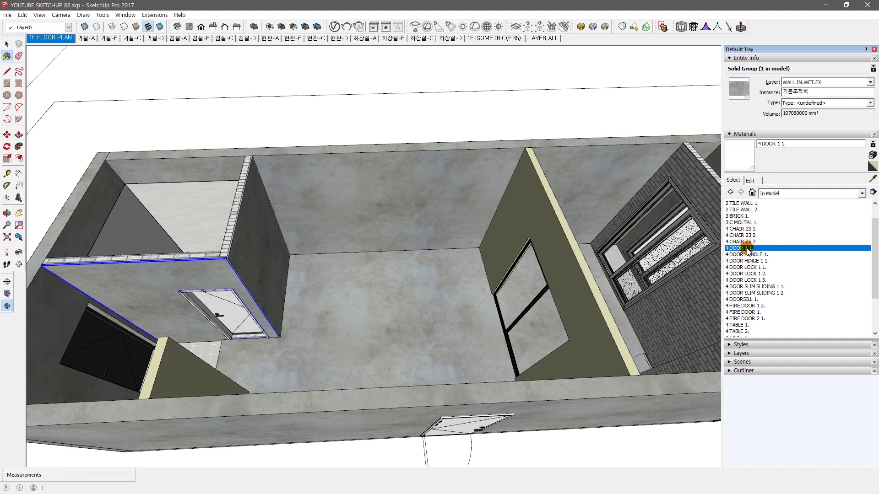
pyautogui.moveTo(531, 350); pyautogui.dragTo(512, 238, button='middle')
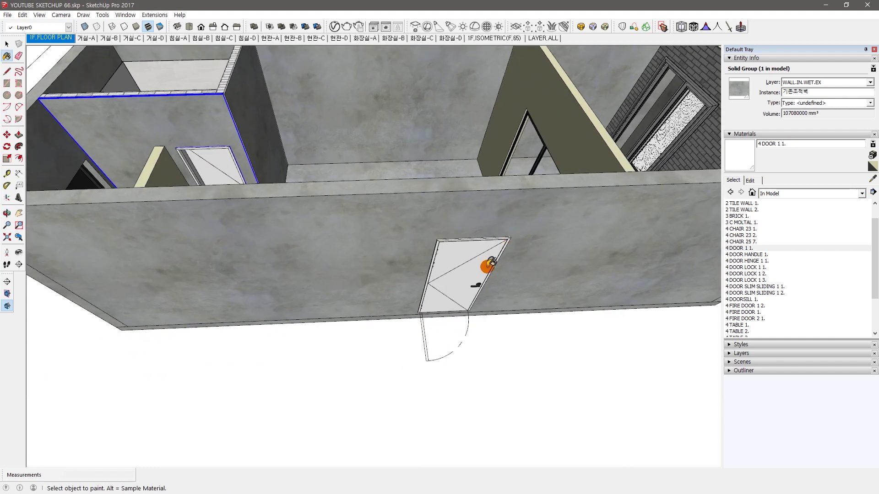
pyautogui.press('b')
pyautogui.click(751, 254)
pyautogui.scroll(3, 494, 305)
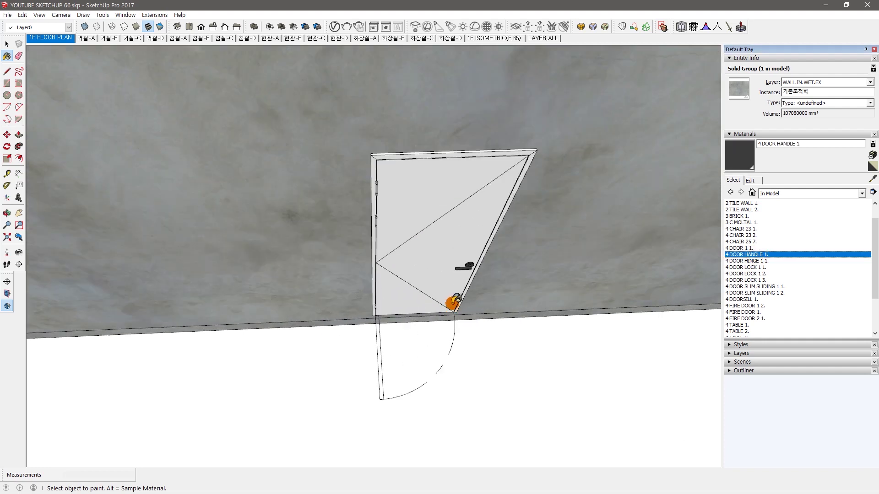
pyautogui.scroll(3, 455, 302)
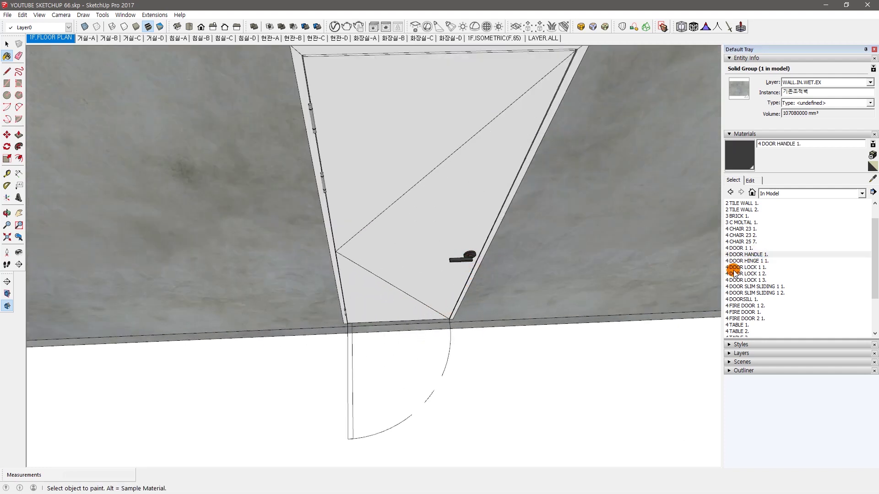
# Activate 4 DOOR HINGE 1 1. and examine the hinges on the outer wall's door closely.
pyautogui.click(752, 261)
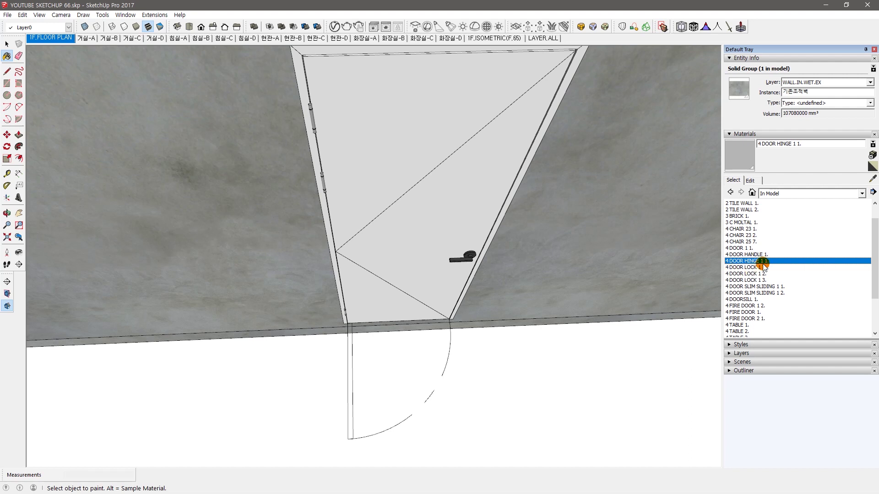
pyautogui.press('space')
pyautogui.scroll(-3, 400, 302)
pyautogui.scroll(4, 400, 303)
pyautogui.press('b')
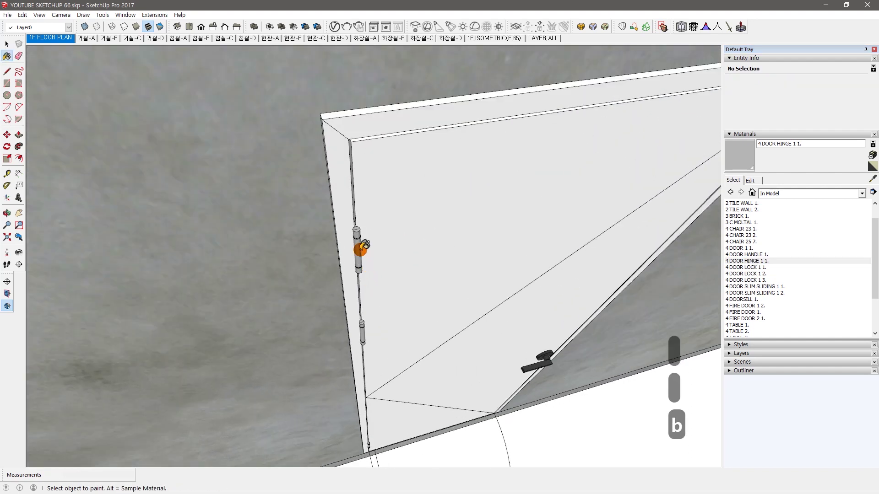
pyautogui.press('space')
# Activate 4 DOOR SLIM SLIDING 1 1. and examine the dark-framed sliding door in the olive partition.
pyautogui.moveTo(353, 263)
pyautogui.mouseDown(button='middle')
pyautogui.moveTo(356, 253)
pyautogui.moveTo(373, 256)
pyautogui.moveTo(371, 249)
pyautogui.moveTo(454, 270)
pyautogui.mouseUp(button='middle')
pyautogui.scroll(-6, 375, 247)
pyautogui.scroll(-4, 453, 270)
pyautogui.click(751, 286)
pyautogui.moveTo(408, 153)
pyautogui.mouseDown(button='middle')
pyautogui.moveTo(412, 310)
pyautogui.moveTo(505, 201)
pyautogui.mouseUp(button='middle')
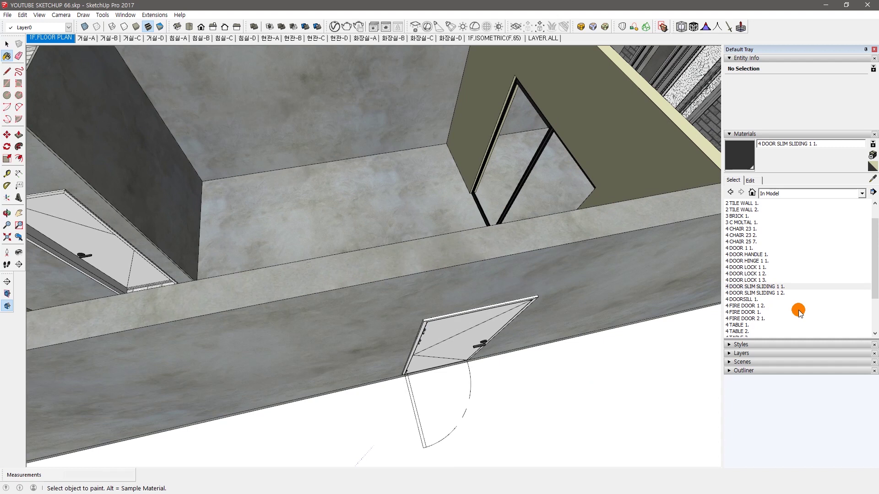
pyautogui.scroll(-2, 798, 308)
# Activate 4 WINDOW 1 1. and 4 FIRE DOOR 2 1., and look over the whole model's doors and windows from above.
pyautogui.click(751, 306)
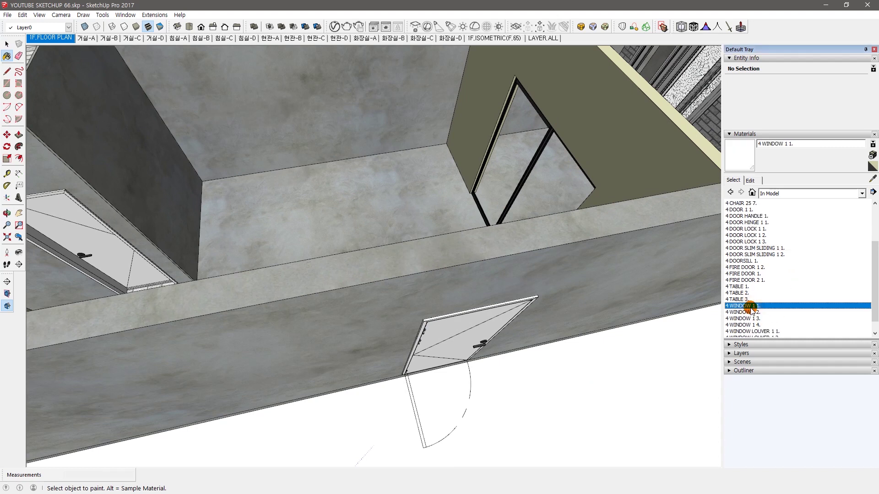
pyautogui.click(753, 280)
pyautogui.moveTo(334, 284)
pyautogui.mouseDown(button='middle')
pyautogui.moveTo(300, 327)
pyautogui.moveTo(575, 319)
pyautogui.moveTo(108, 353)
pyautogui.mouseUp(button='middle')
pyautogui.press('space')
pyautogui.scroll(-3, 316, 342)
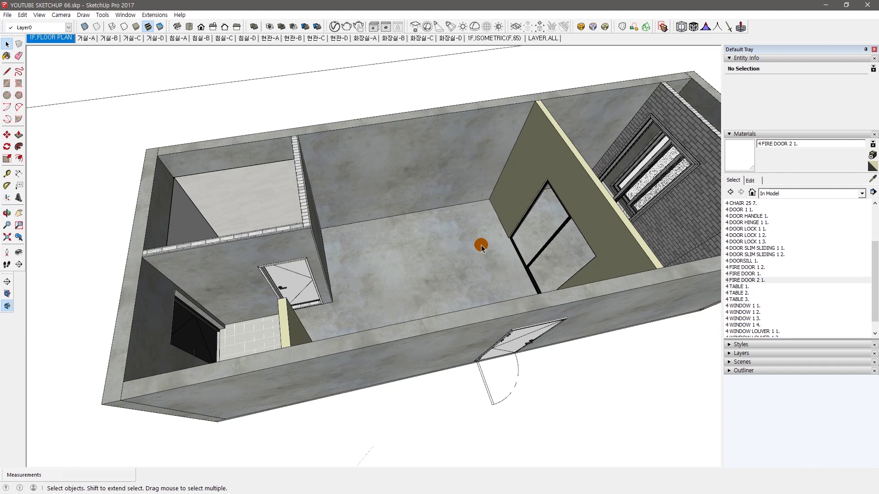
pyautogui.keyDown('shift'); pyautogui.moveTo(481, 246); pyautogui.dragTo(428, 225, button='middle'); pyautogui.keyUp('shift')
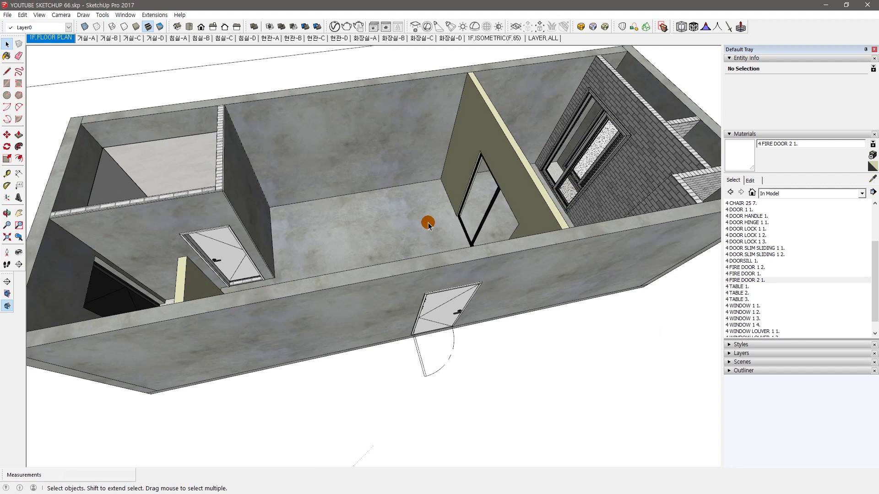
pyautogui.scroll(-1, 779, 301)
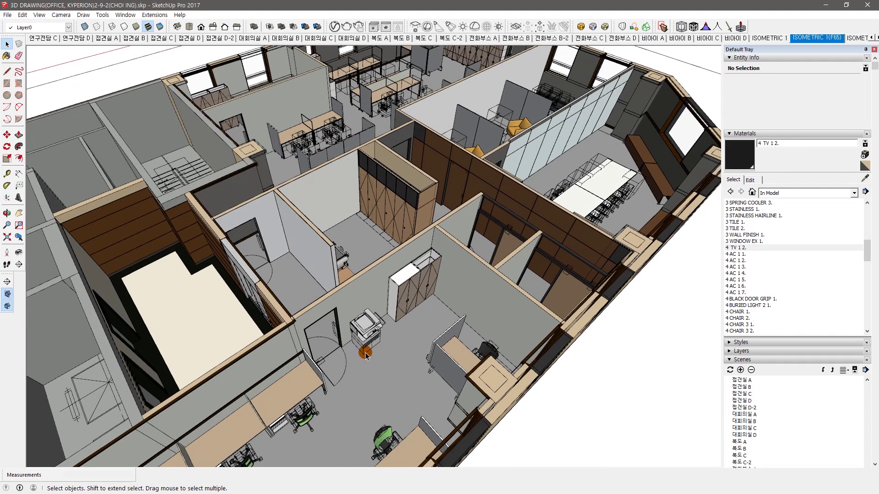
# Inspect the entity info of the copier, desk partition and cabinet in the office room.
pyautogui.click(354, 350)
pyautogui.click(372, 330)
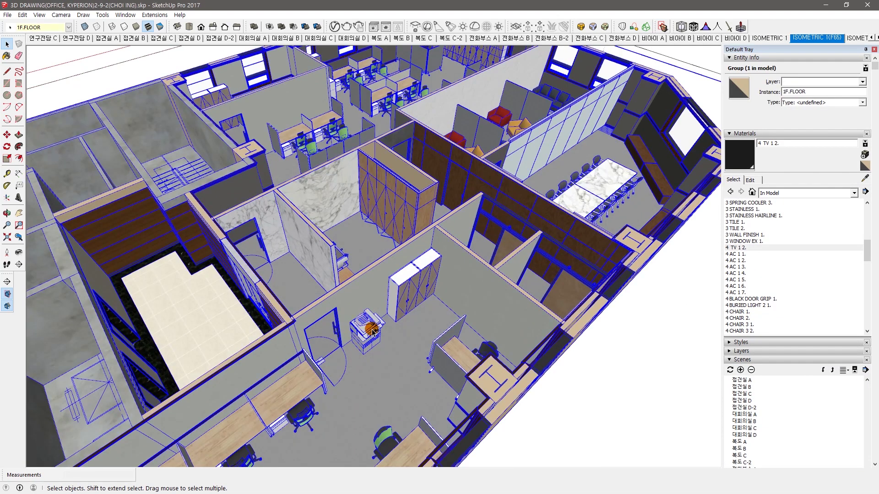
pyautogui.press('Escape')
pyautogui.click(371, 331)
pyautogui.click(446, 335)
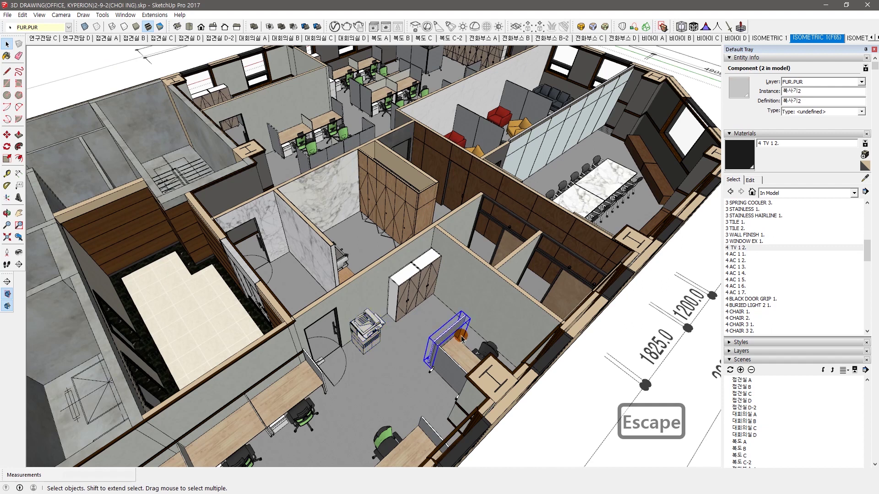
pyautogui.click(425, 289)
# Inspect the entity info of the yellow lounge chair and the round meeting table in the partitioned lounge area.
pyautogui.moveTo(426, 288)
pyautogui.mouseDown(button='middle')
pyautogui.moveTo(425, 311)
pyautogui.moveTo(390, 370)
pyautogui.moveTo(416, 292)
pyautogui.moveTo(345, 306)
pyautogui.mouseUp(button='middle')
pyautogui.click(426, 260)
pyautogui.click(451, 284)
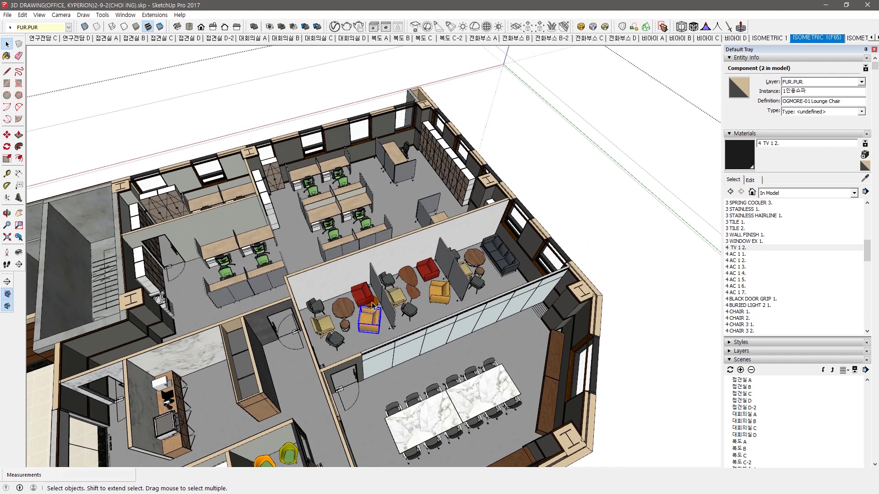
pyautogui.click(345, 306)
pyautogui.moveTo(378, 330); pyautogui.dragTo(388, 337, button='middle')
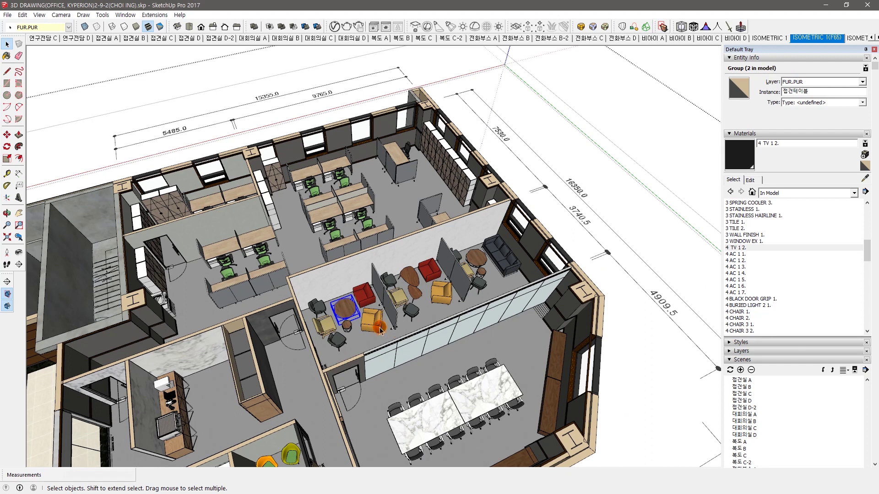
# Select the water purifier on the pantry counter and inspect its entity info.
pyautogui.click(380, 330)
pyautogui.scroll(3, 380, 330)
pyautogui.moveTo(380, 329); pyautogui.dragTo(192, 295, button='middle')
pyautogui.click(222, 391)
pyautogui.click(192, 293)
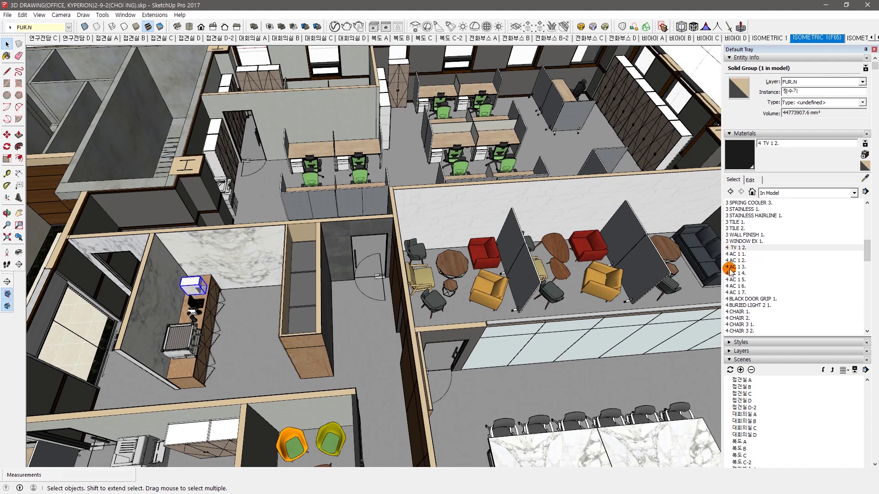
# Review the in-model material list from the 4-prefixed items back up to 1 CONC., comparing it with the office interior.
pyautogui.moveTo(867, 251)
pyautogui.mouseDown()
pyautogui.moveTo(868, 313)
pyautogui.moveTo(876, 235)
pyautogui.moveTo(872, 243)
pyautogui.mouseUp()
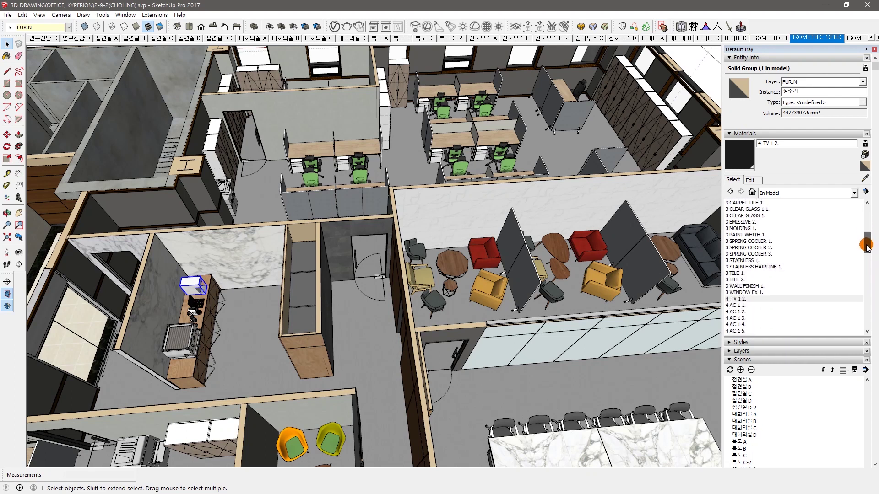
pyautogui.moveTo(504, 290); pyautogui.dragTo(443, 291, button='middle')
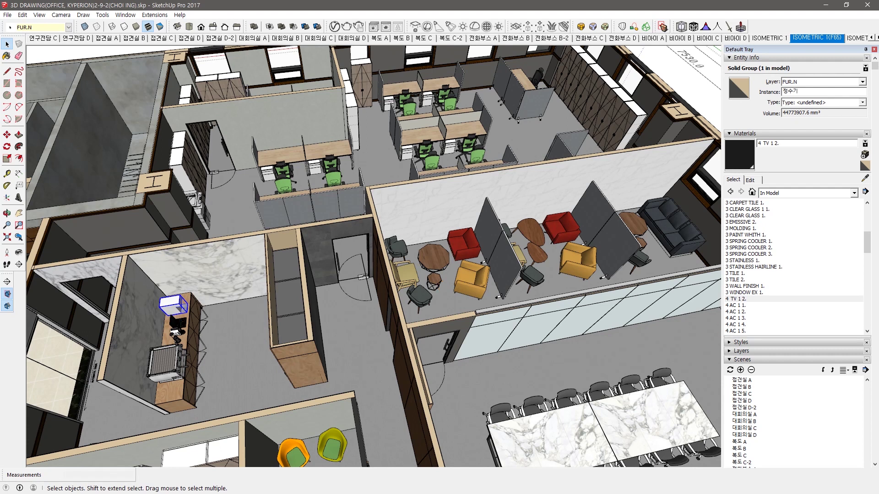
pyautogui.moveTo(868, 240); pyautogui.dragTo(871, 213)
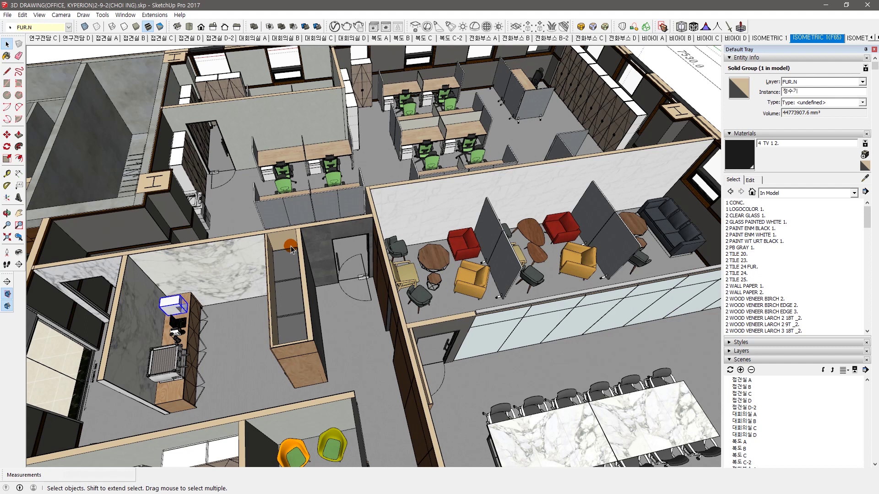
pyautogui.click(280, 271)
pyautogui.moveTo(509, 287); pyautogui.dragTo(538, 280, button='middle')
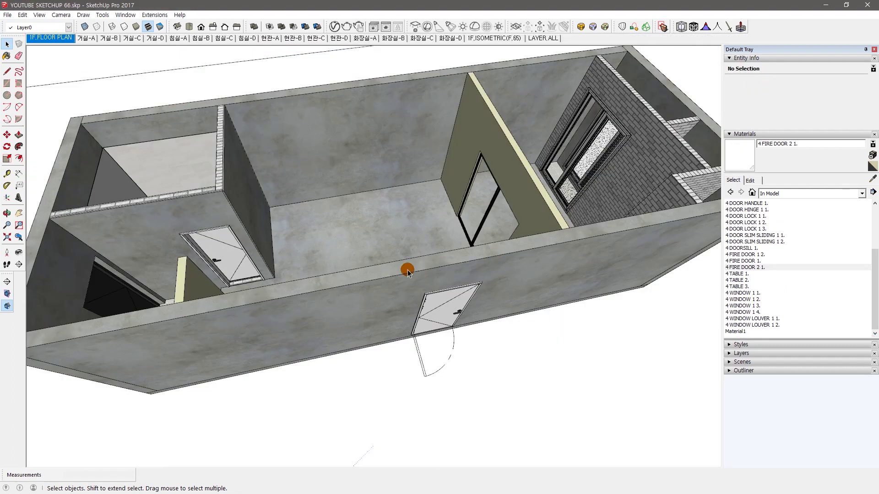
# Return to the office model and look over its interior from the lounge across to the small booths beside the meeting room.
pyautogui.moveTo(408, 268)
pyautogui.mouseDown(button='middle')
pyautogui.moveTo(442, 224)
pyautogui.moveTo(594, 240)
pyautogui.mouseUp(button='middle')
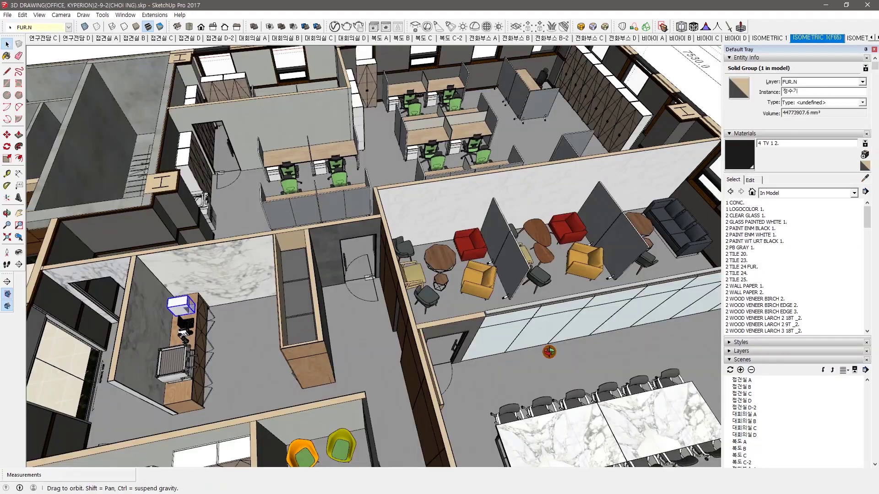
pyautogui.moveTo(539, 346); pyautogui.dragTo(644, 350, button='middle')
pyautogui.press('o')
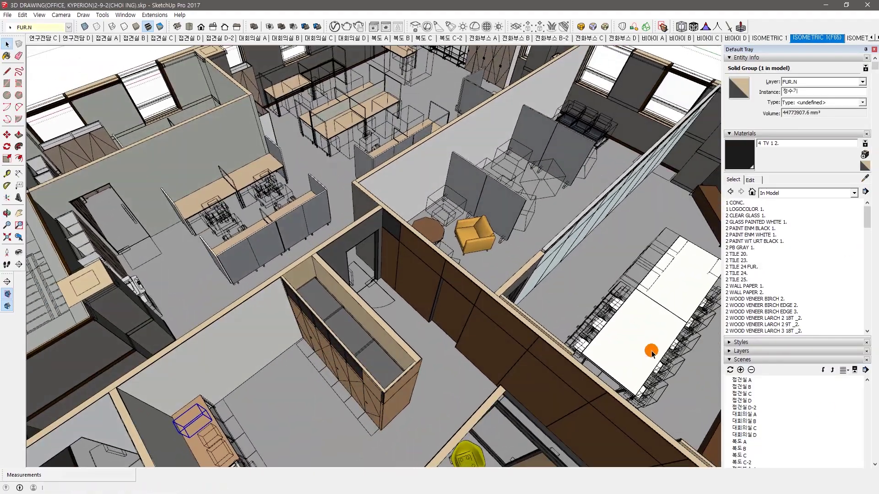
pyautogui.scroll(-10, 647, 349)
pyautogui.moveTo(647, 350); pyautogui.dragTo(291, 304)
pyautogui.scroll(3, 362, 277)
pyautogui.scroll(-3, 362, 278)
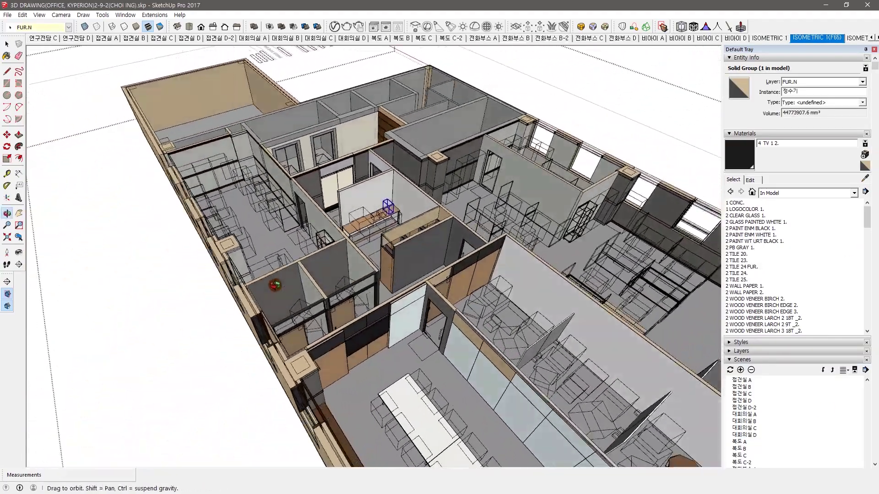
pyautogui.moveTo(362, 278); pyautogui.dragTo(321, 325)
# Sample 2 CLEAR GLASS 1. from the small booth's glass front and highlight the number prefix in its name.
pyautogui.press('space')
pyautogui.scroll(6, 316, 320)
pyautogui.scroll(2, 293, 296)
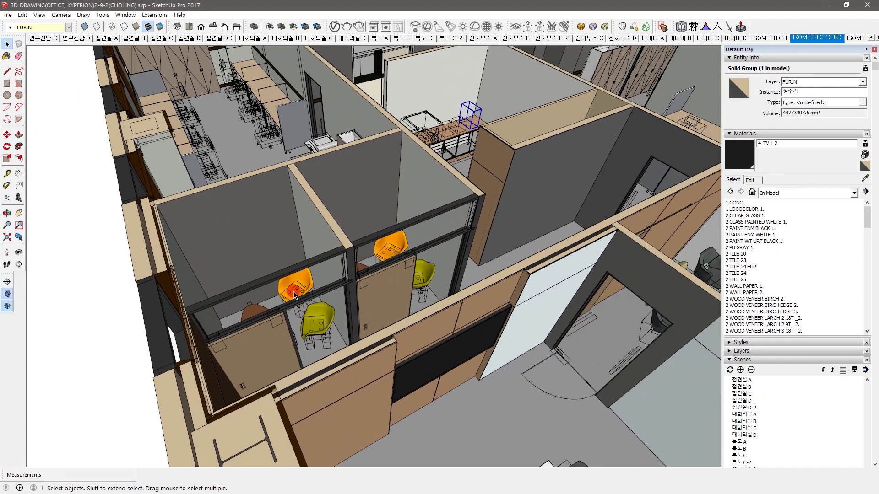
pyautogui.press('b')
pyautogui.keyDown('alt'); pyautogui.click(316, 302); pyautogui.keyUp('alt')
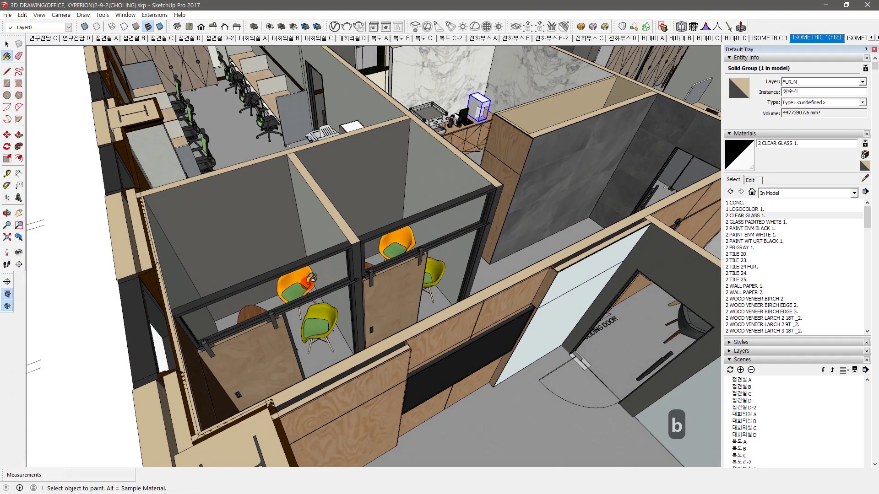
pyautogui.scroll(1, 309, 282)
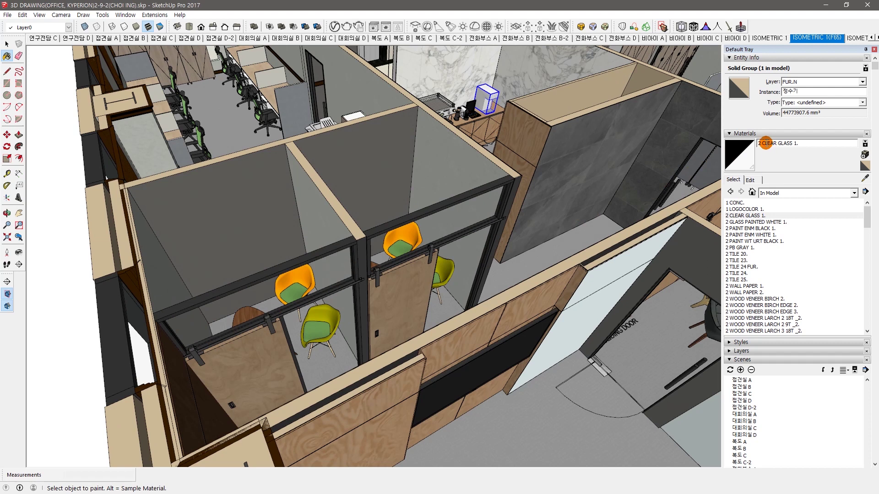
pyautogui.click(757, 145)
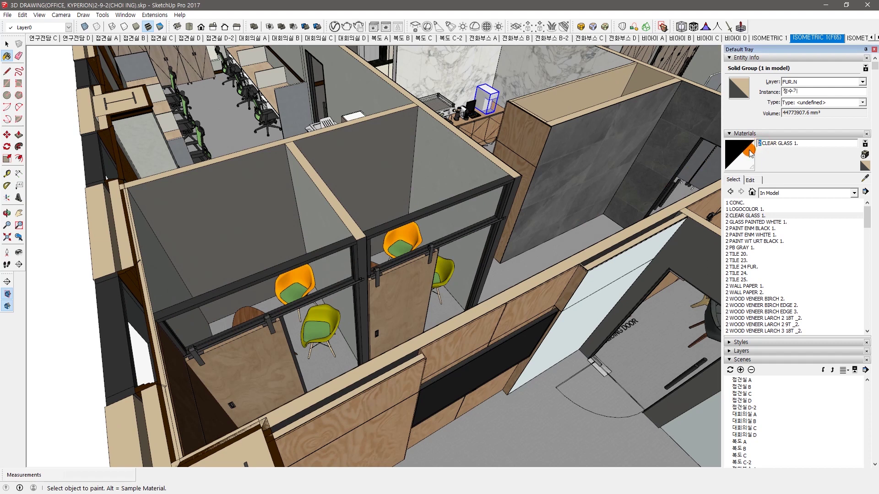
pyautogui.press('space')
# Sample 3 CLEAR GLASS 1. from the outer wall's window and compare the exterior windows with the interior glass fronts.
pyautogui.moveTo(319, 280); pyautogui.dragTo(321, 283, button='middle')
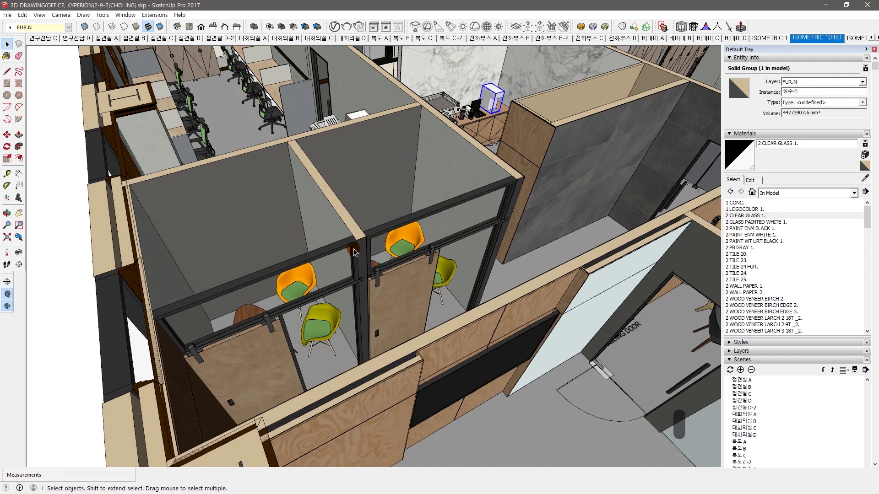
pyautogui.moveTo(340, 289); pyautogui.dragTo(428, 330, button='middle')
pyautogui.press('b')
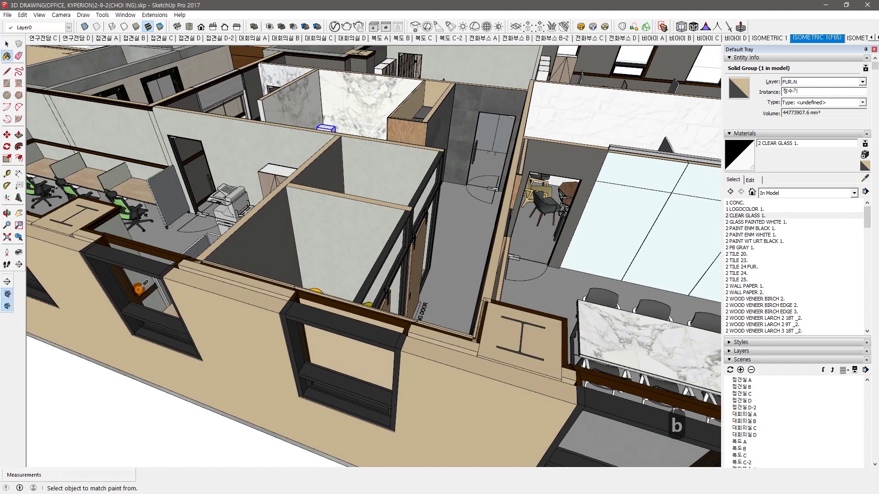
pyautogui.keyDown('alt'); pyautogui.click(143, 286); pyautogui.keyUp('alt')
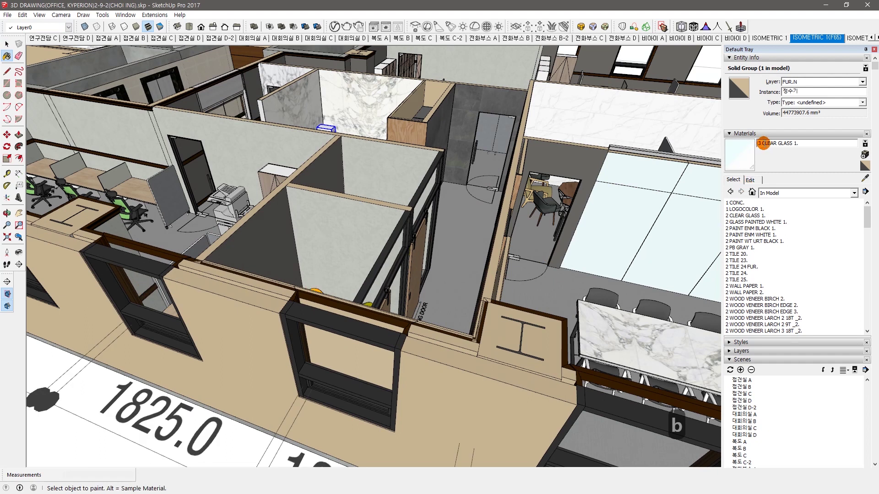
pyautogui.moveTo(386, 345); pyautogui.dragTo(224, 295, button='middle')
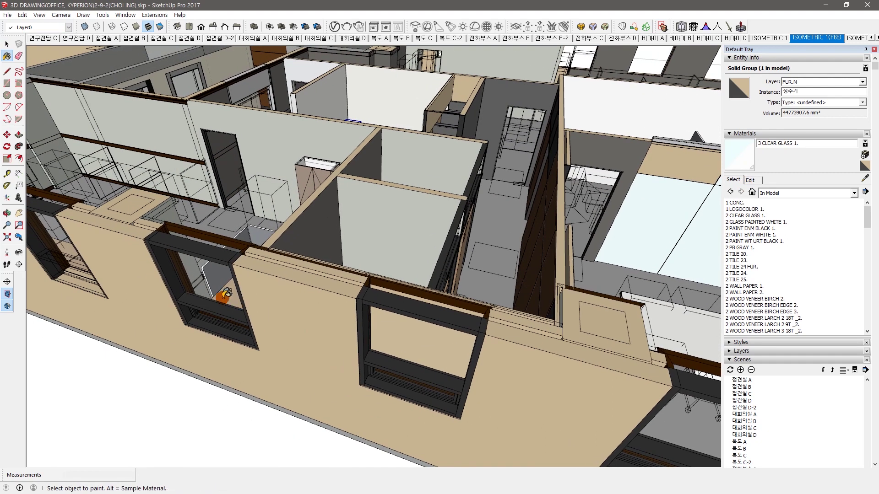
pyautogui.middleClick(367, 315)
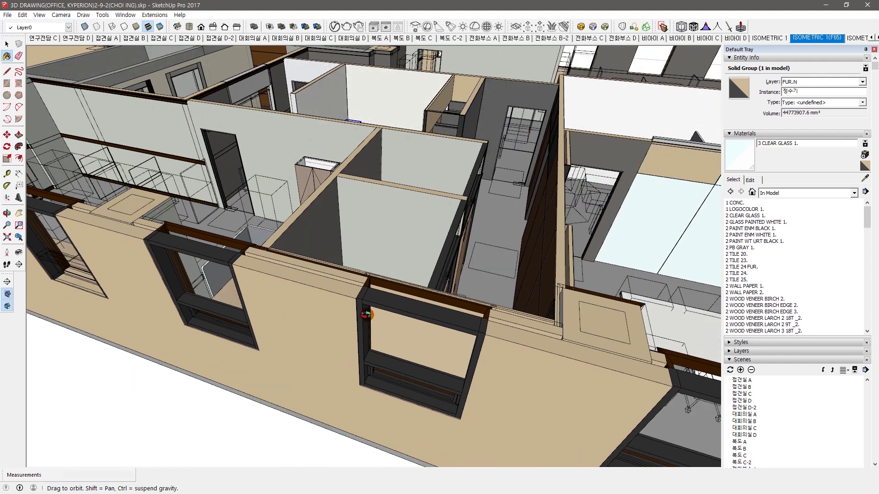
pyautogui.moveTo(367, 315); pyautogui.dragTo(366, 318, button='middle')
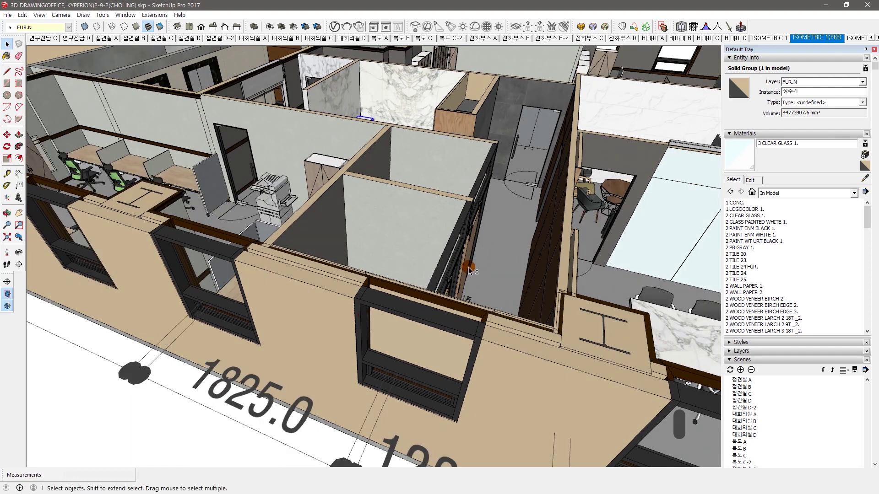
pyautogui.moveTo(366, 317); pyautogui.dragTo(411, 264, button='middle')
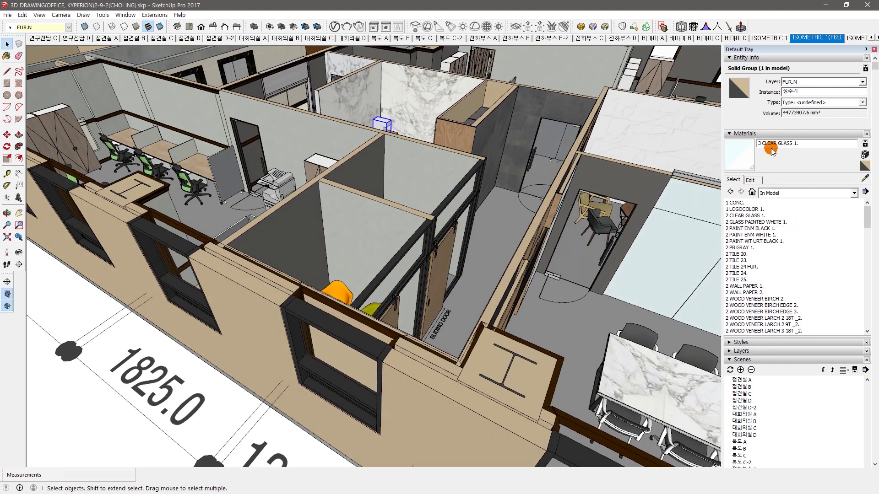
pyautogui.moveTo(482, 283); pyautogui.dragTo(420, 312, button='middle')
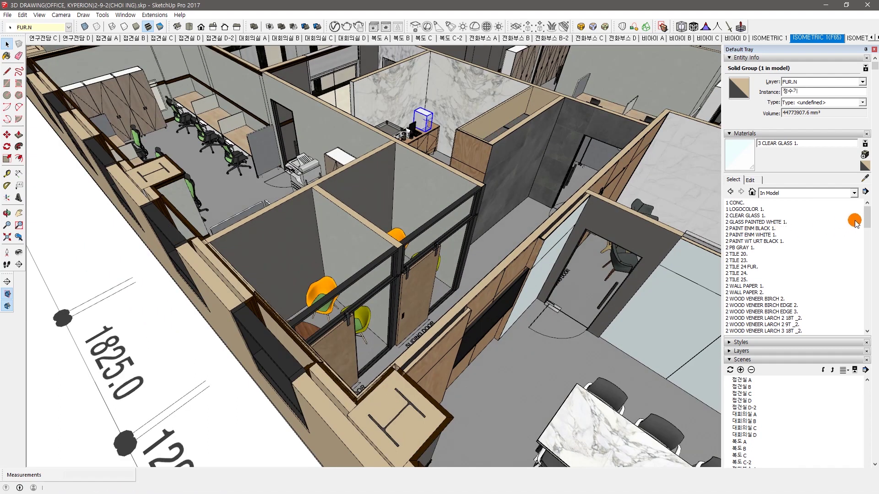
# Calculate the total area in the model covered by 2 CLEAR GLASS 1.
pyautogui.click(755, 216)
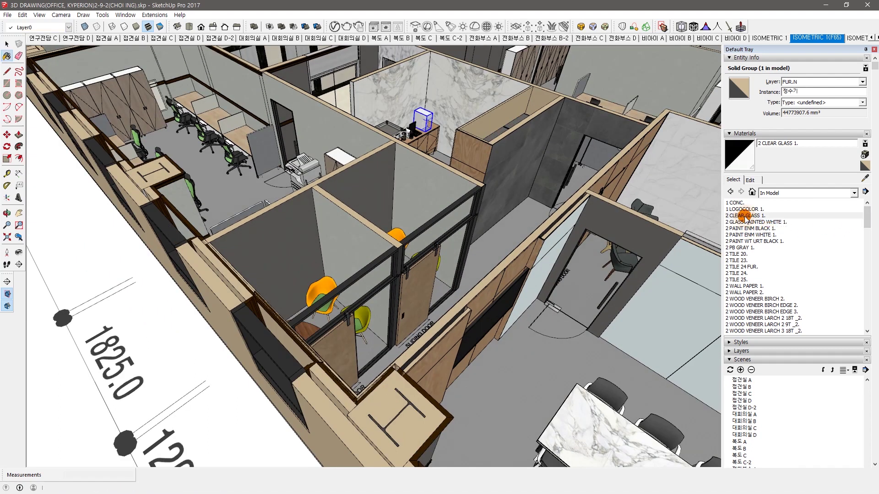
pyautogui.rightClick(756, 218)
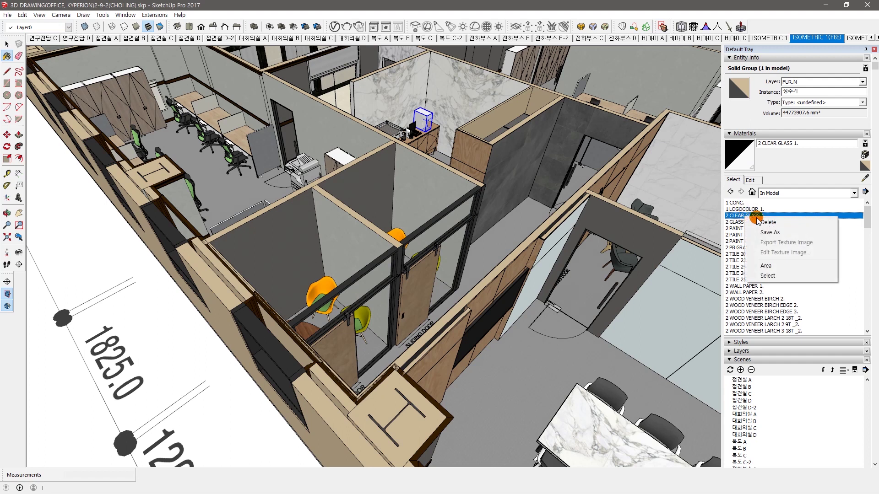
pyautogui.click(777, 266)
pyautogui.moveTo(441, 242); pyautogui.dragTo(523, 168)
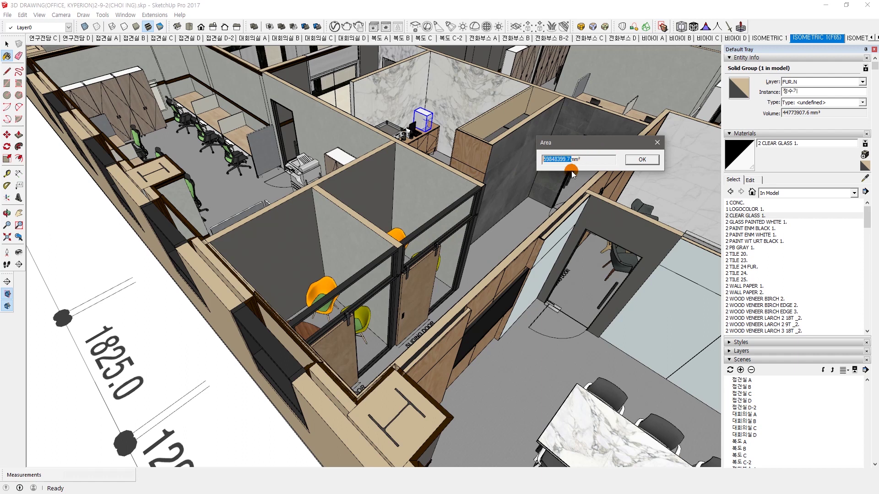
pyautogui.click(642, 160)
# Look over the exterior windows and booth fronts, and calculate the area of 2 CLEAR GLASS 1. again.
pyautogui.click(743, 215)
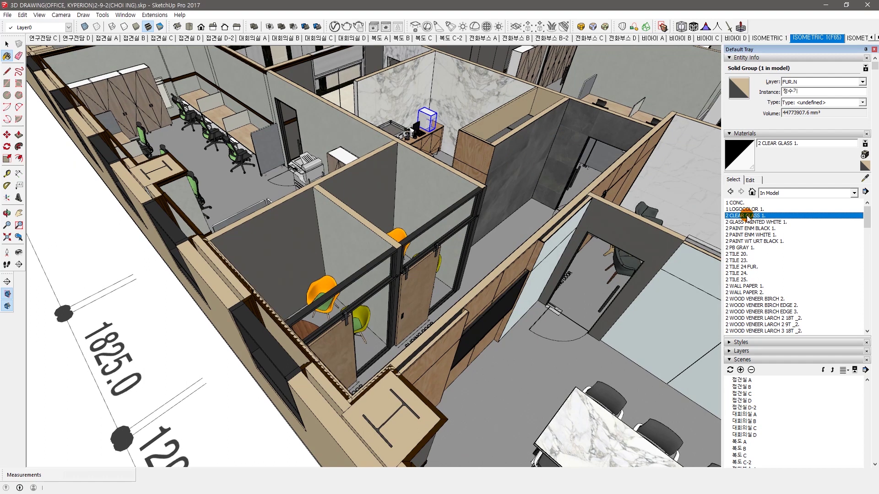
pyautogui.moveTo(320, 322); pyautogui.dragTo(419, 283, button='middle')
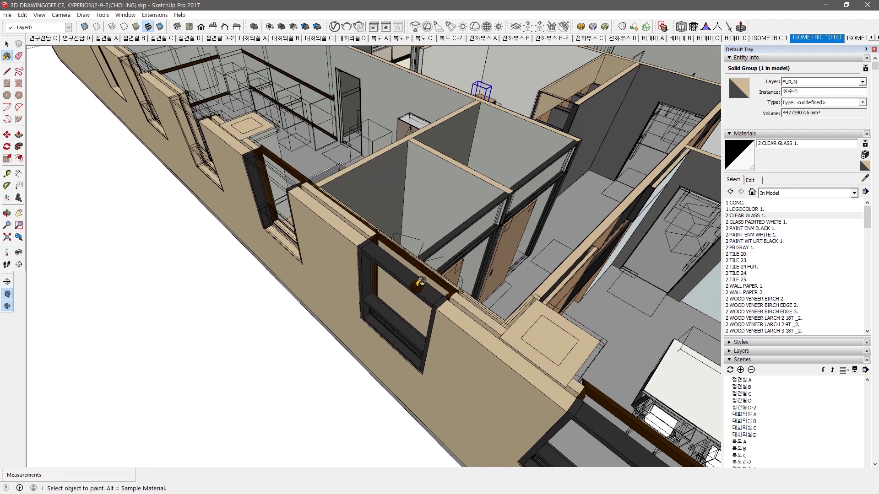
pyautogui.moveTo(390, 314)
pyautogui.mouseDown(button='middle')
pyautogui.moveTo(409, 261)
pyautogui.moveTo(368, 268)
pyautogui.mouseUp(button='middle')
pyautogui.press('space')
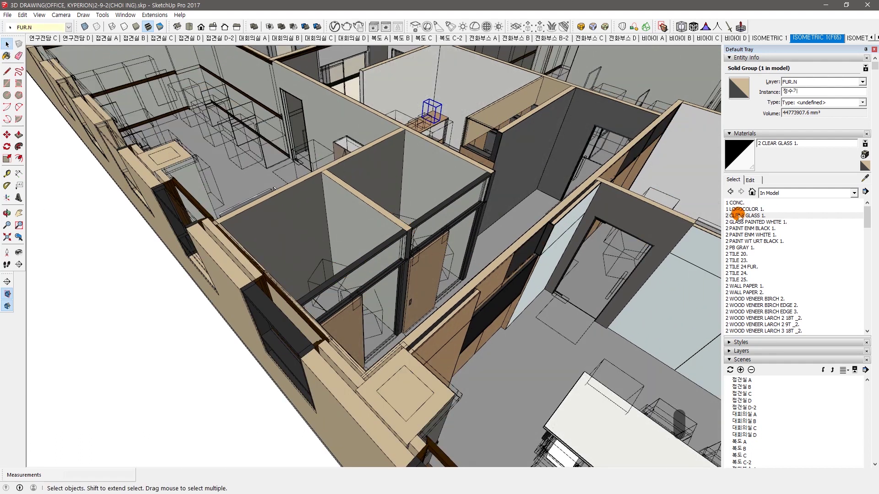
pyautogui.rightClick(736, 215)
pyautogui.click(771, 263)
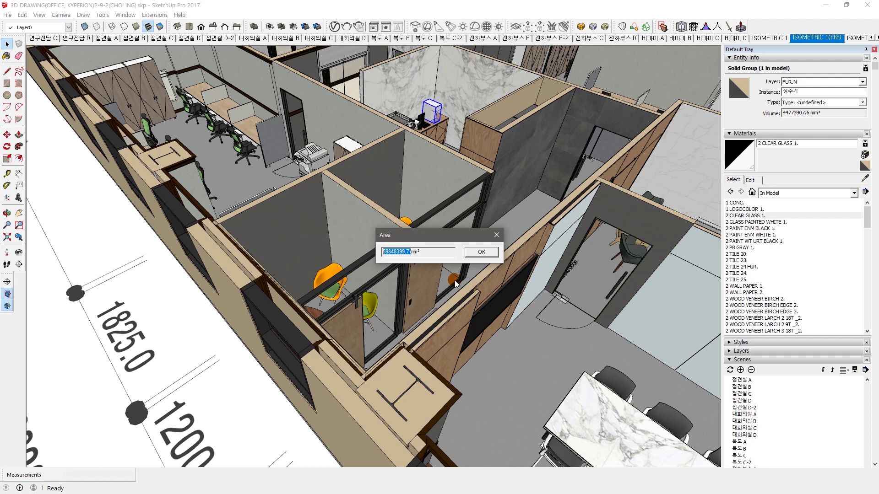
pyautogui.click(481, 252)
# Sample 3 BASEBORD 1. from the baseboard below the wood-panelled wall and examine the surrounding tiled hall.
pyautogui.press('b')
pyautogui.scroll(-3, 351, 311)
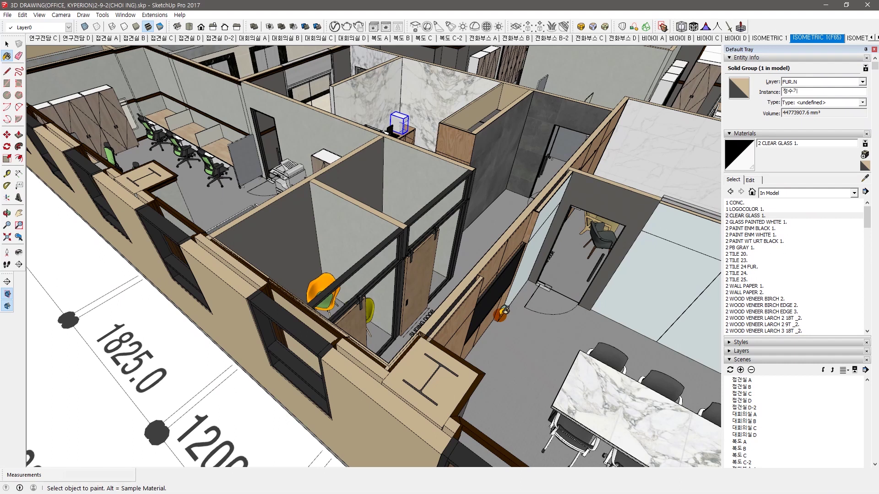
pyautogui.press('space')
pyautogui.moveTo(416, 270)
pyautogui.mouseDown(button='middle')
pyautogui.moveTo(387, 249)
pyautogui.moveTo(479, 243)
pyautogui.moveTo(430, 320)
pyautogui.moveTo(465, 231)
pyautogui.mouseUp(button='middle')
pyautogui.scroll(10, 382, 246)
pyautogui.press('b')
pyautogui.keyDown('alt'); pyautogui.click(469, 247); pyautogui.keyUp('alt')
pyautogui.press('space')
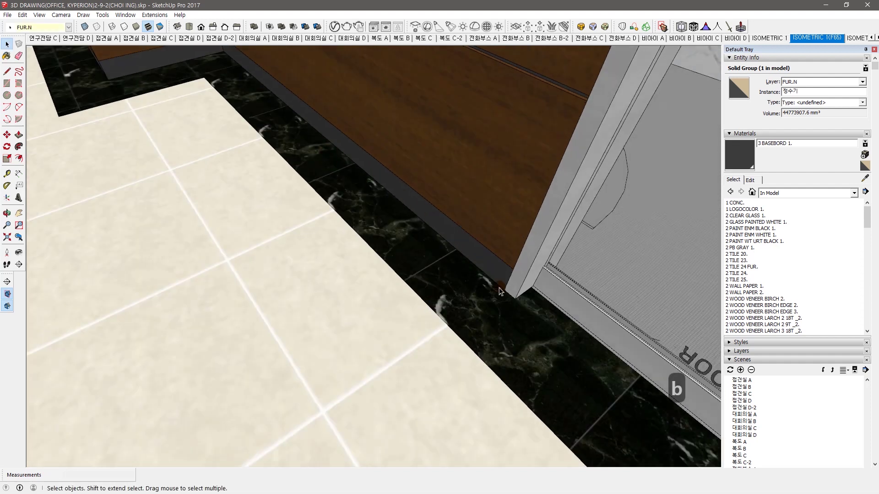
pyautogui.scroll(-10, 311, 399)
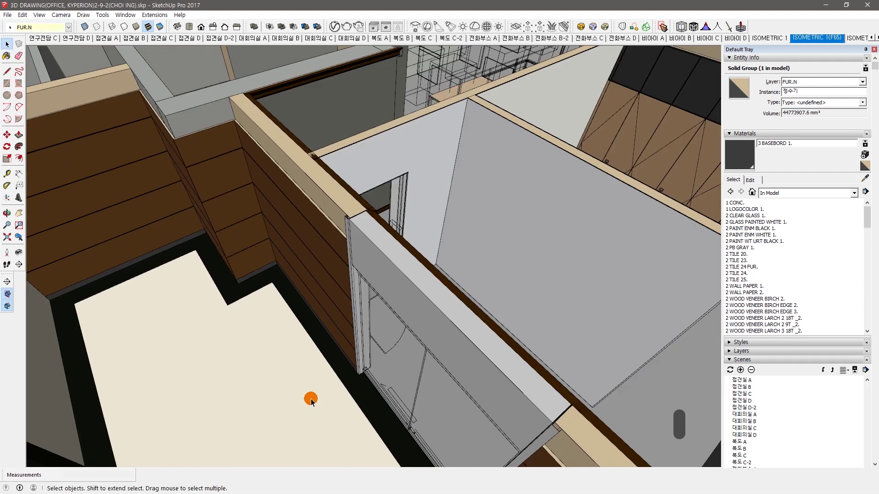
pyautogui.moveTo(311, 399); pyautogui.dragTo(358, 355, button='middle')
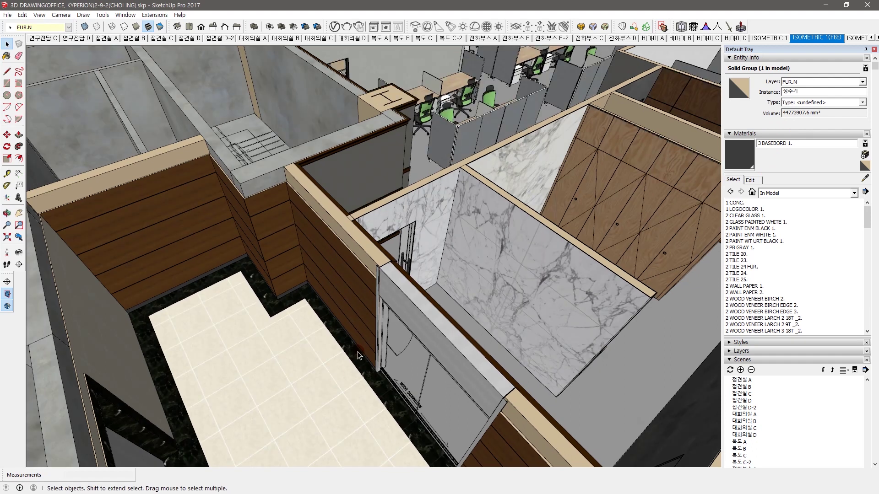
# Sample 2 PAINT WT URT BLACK 1. from the black frame of the small meeting rooms' glass fronts.
pyautogui.moveTo(359, 356); pyautogui.dragTo(115, 347, button='middle')
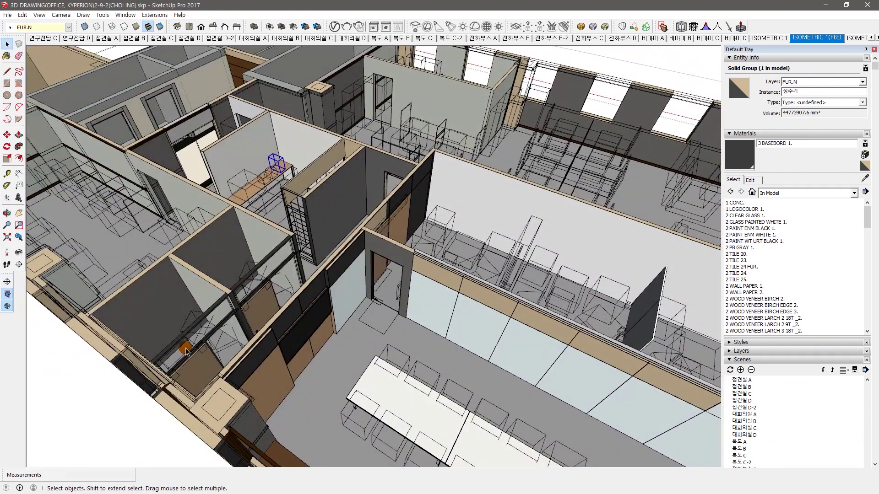
pyautogui.scroll(5, 181, 354)
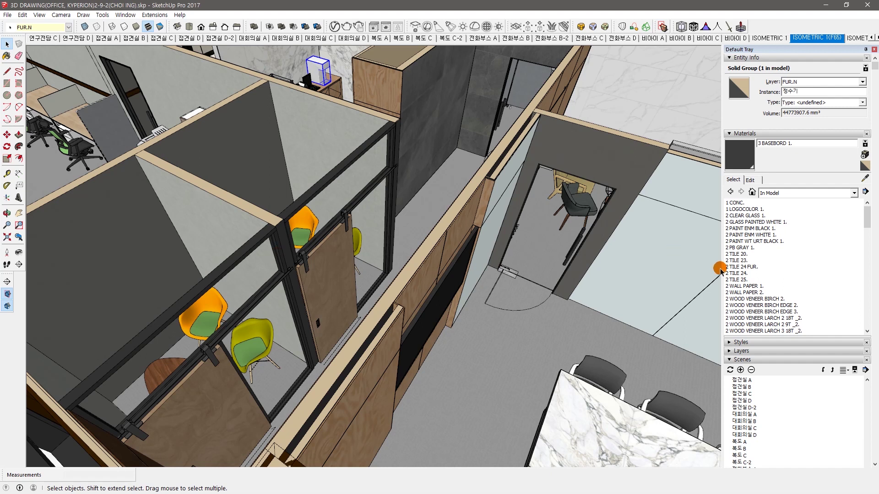
pyautogui.press('b')
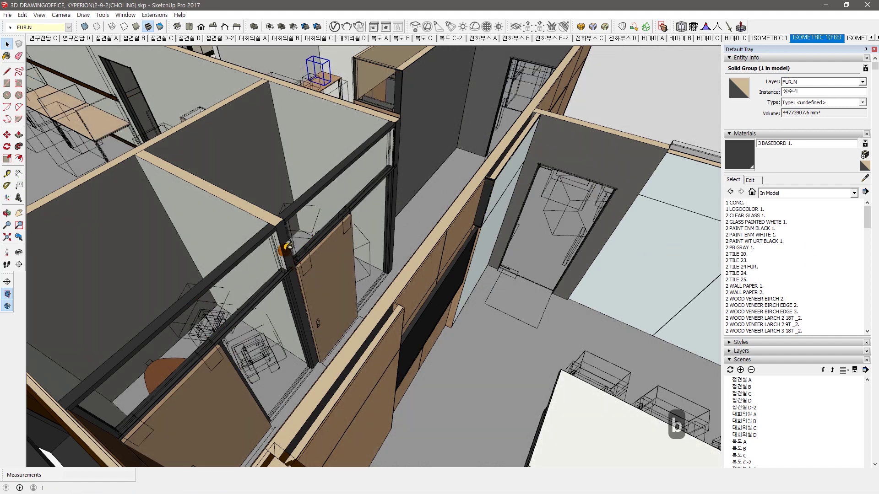
pyautogui.keyDown('alt'); pyautogui.click(268, 231); pyautogui.keyUp('alt')
pyautogui.press('space')
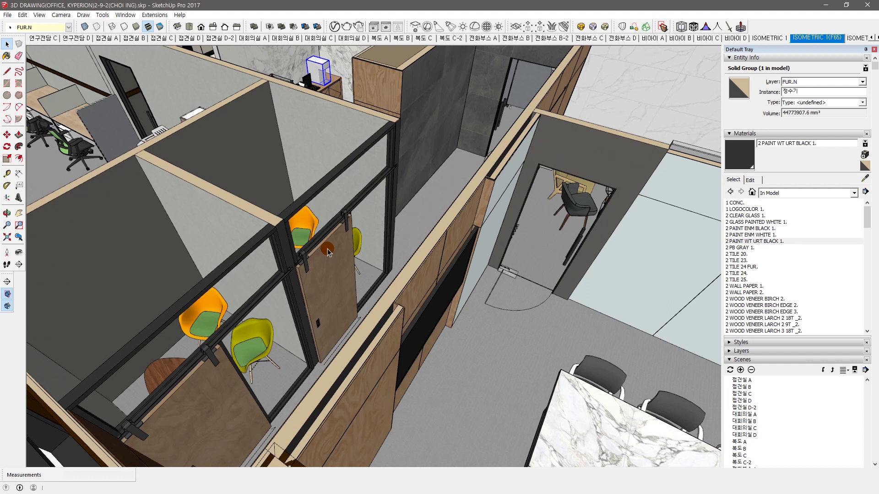
# Sample 4 WATER PURIFIER 1 2.1 from the white water purifier on the pantry counter.
pyautogui.scroll(-2, 298, 314)
pyautogui.scroll(-2, 320, 280)
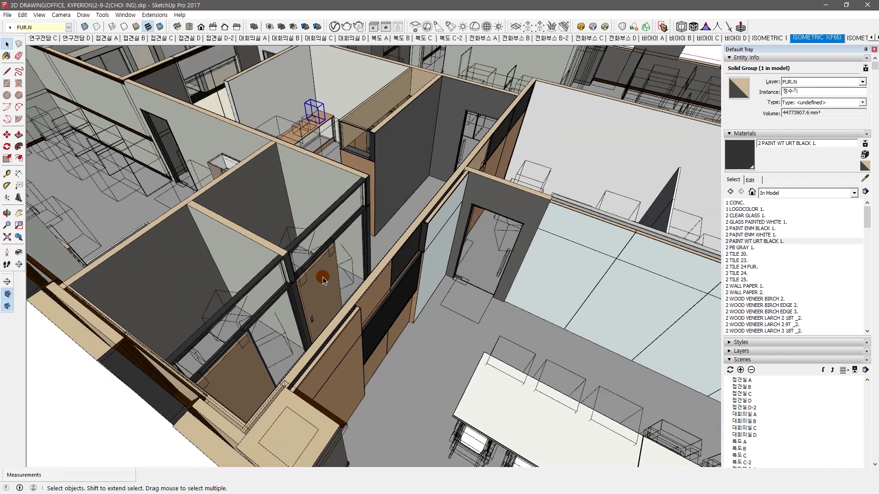
pyautogui.scroll(-2, 243, 263)
pyautogui.scroll(8, 214, 163)
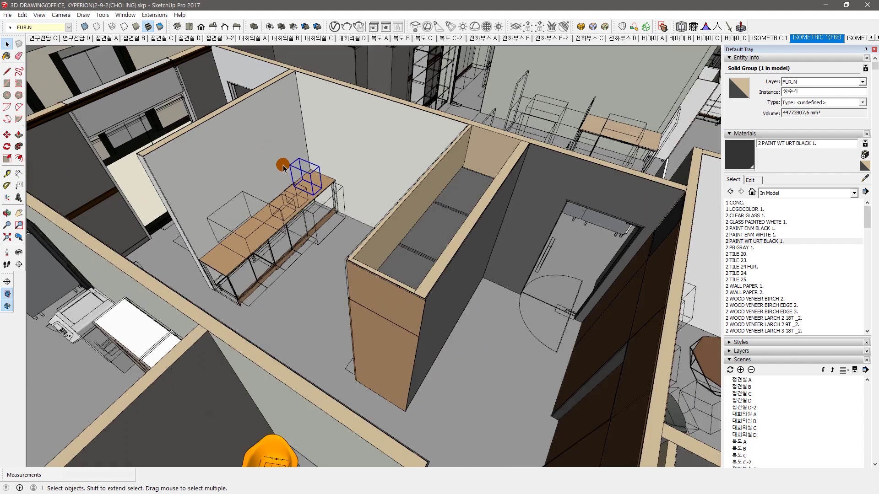
pyautogui.scroll(2, 314, 192)
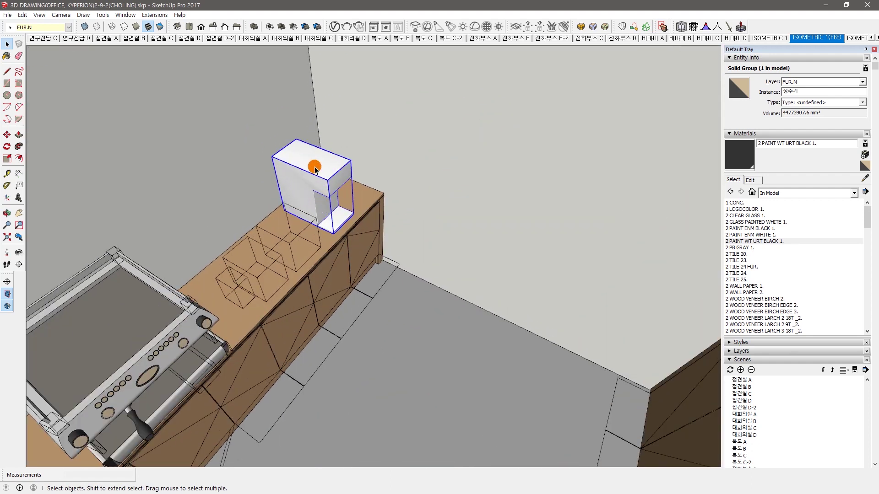
pyautogui.scroll(2, 321, 177)
pyautogui.press('b')
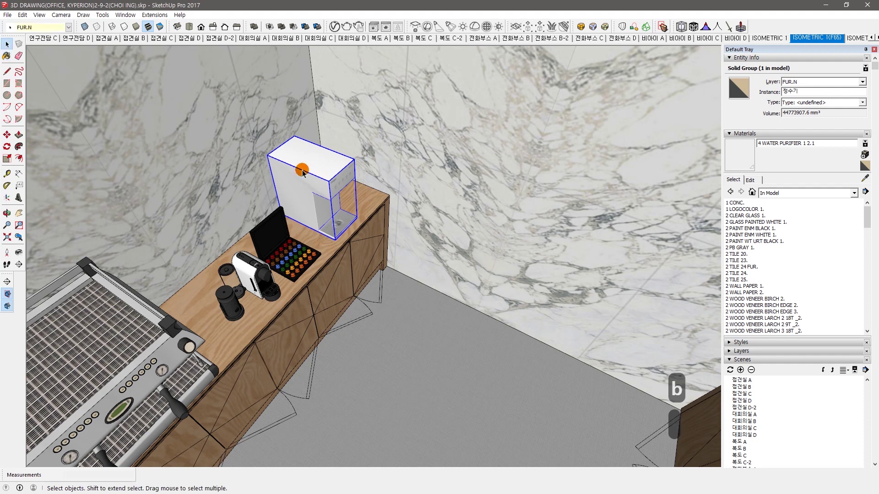
pyautogui.press('space')
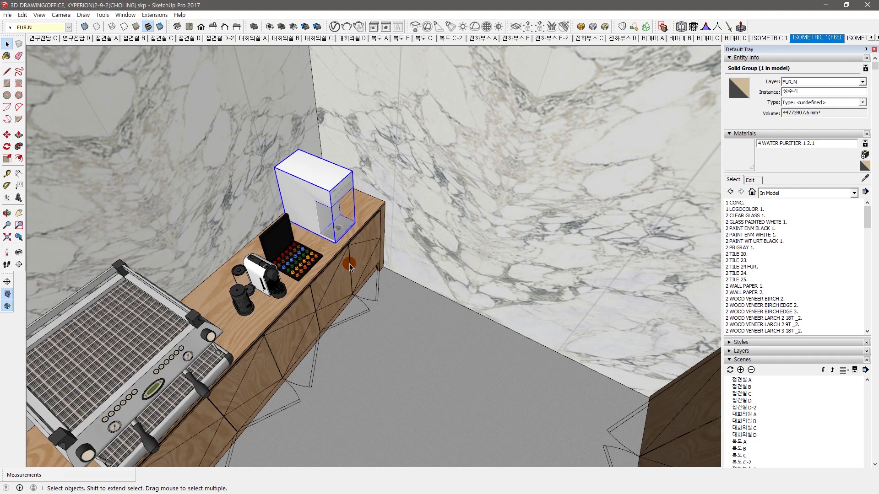
pyautogui.scroll(1, 311, 227)
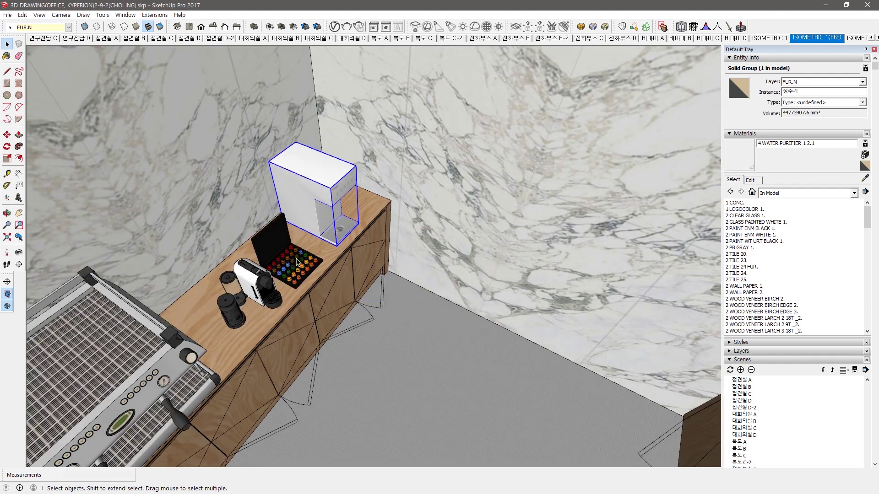
# Browse the in-model materials to the category 4 entries and sample 4 COFFEE MACHINE 2 4. from the espresso machine's side.
pyautogui.click(822, 253)
pyautogui.scroll(-10, 851, 263)
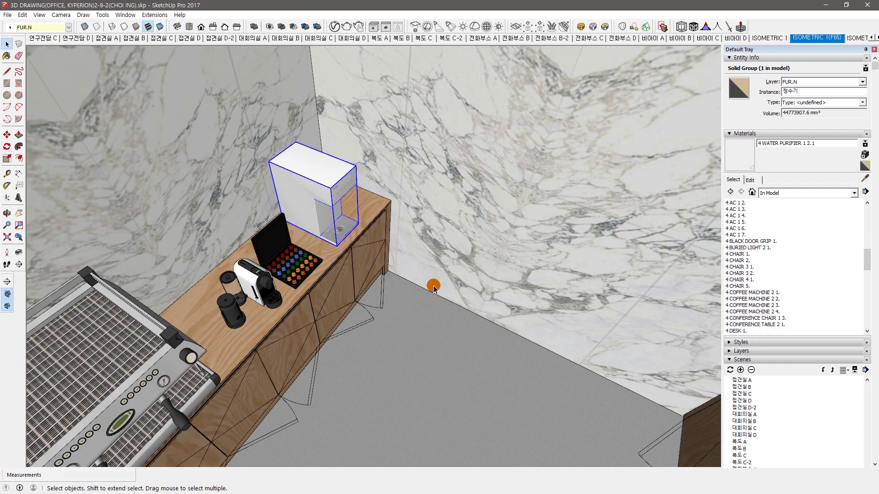
pyautogui.scroll(-5, 321, 360)
pyautogui.scroll(4, 376, 286)
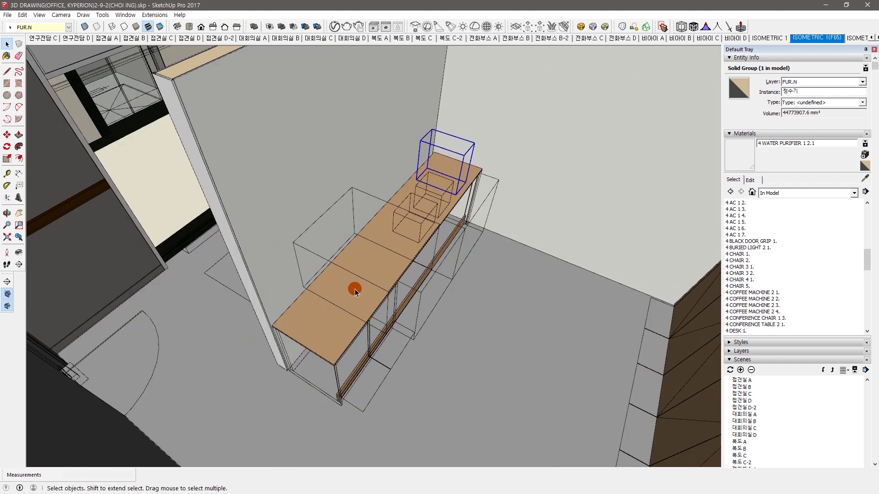
pyautogui.press('b')
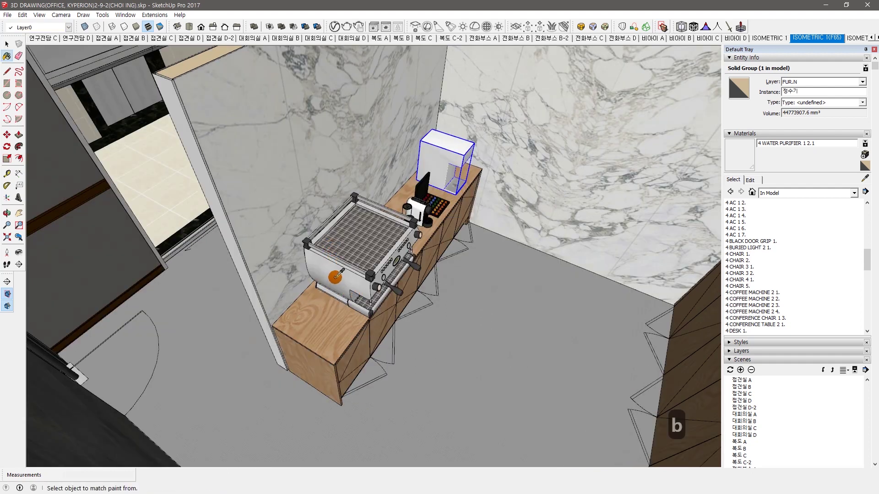
pyautogui.keyDown('alt'); pyautogui.click(338, 276); pyautogui.keyUp('alt')
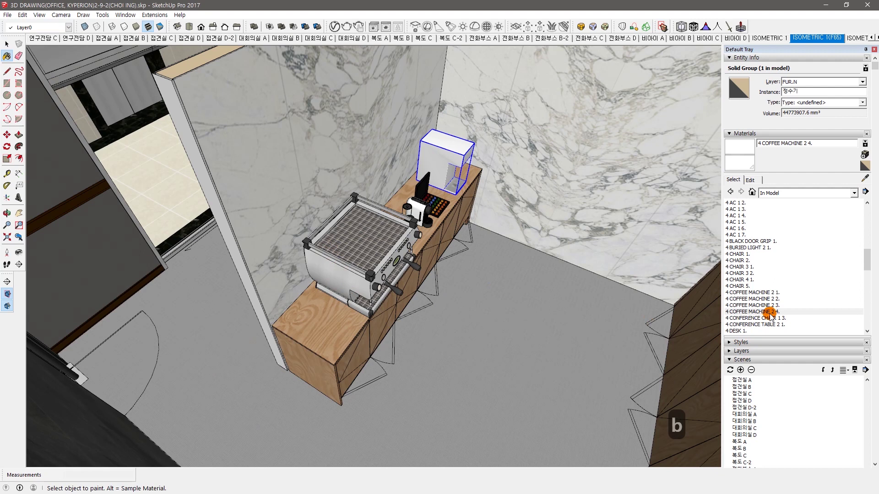
# Go through 4 COFFEE MACHINE 2 1. to 4 COFFEE MACHINE 2 4. and compare them with the espresso machine's parts.
pyautogui.click(765, 293)
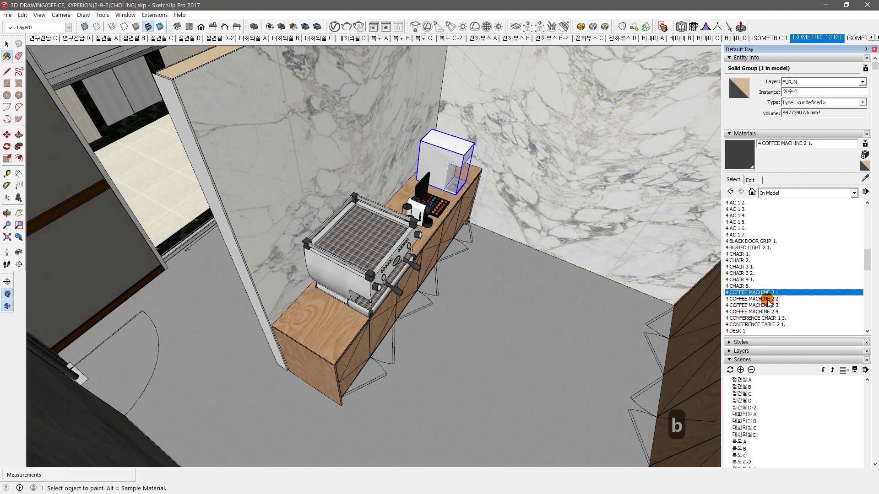
pyautogui.click(769, 299)
pyautogui.click(771, 305)
pyautogui.click(774, 311)
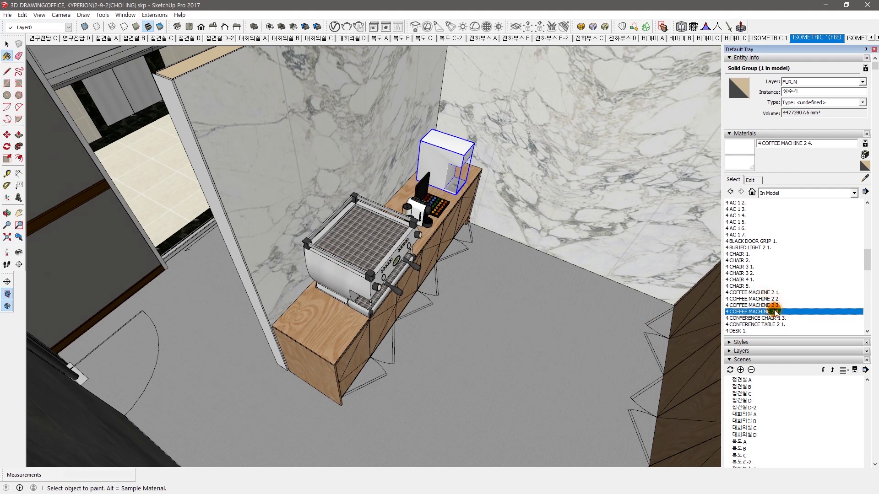
pyautogui.middleClick(363, 340)
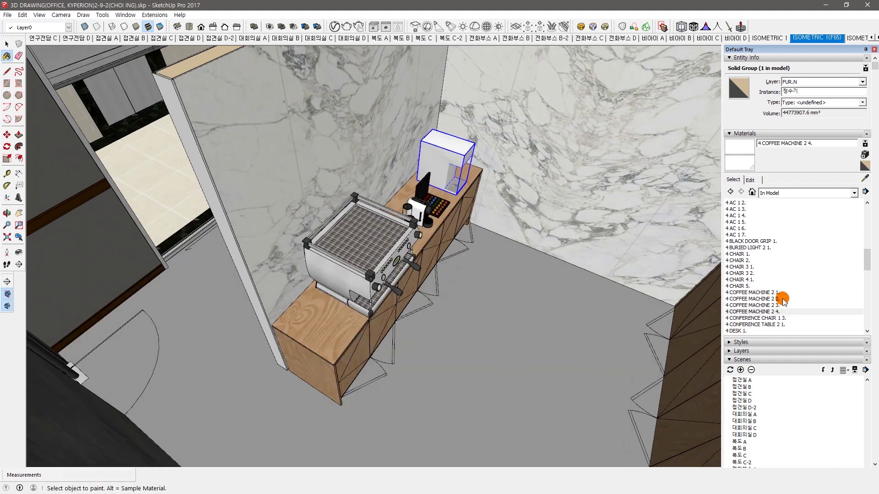
pyautogui.press('space')
pyautogui.scroll(5, 384, 300)
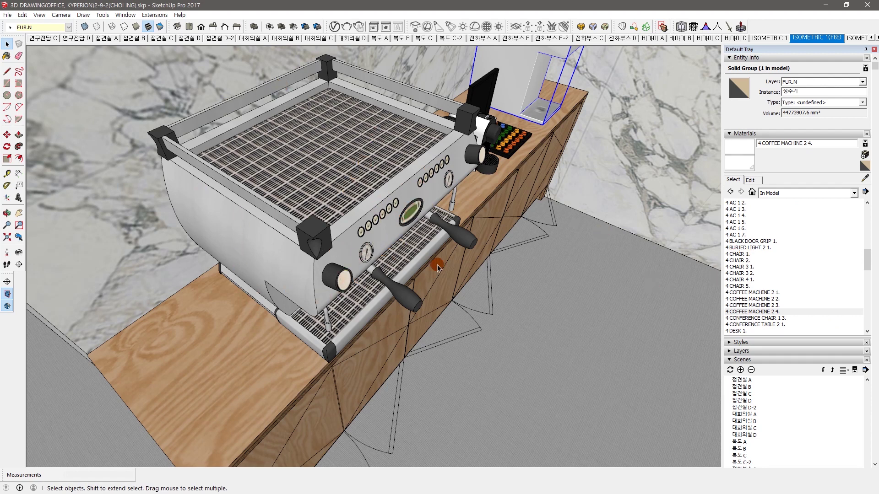
pyautogui.click(772, 298)
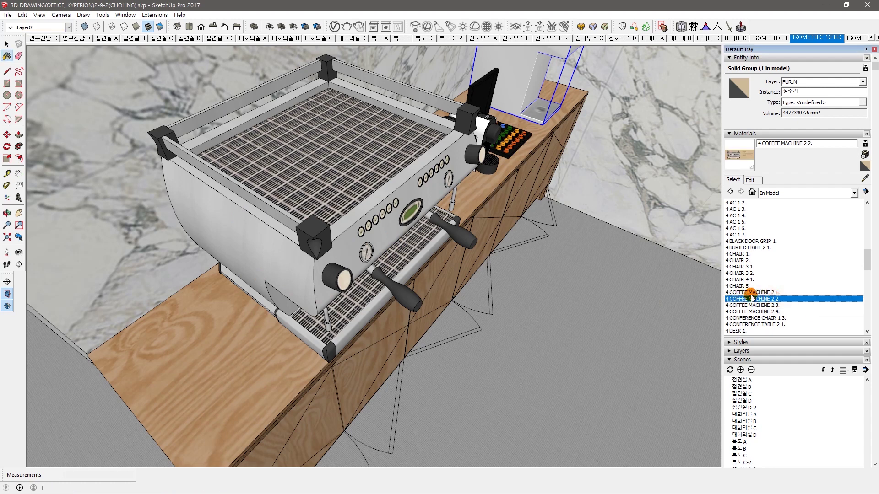
pyautogui.click(777, 305)
pyautogui.click(777, 311)
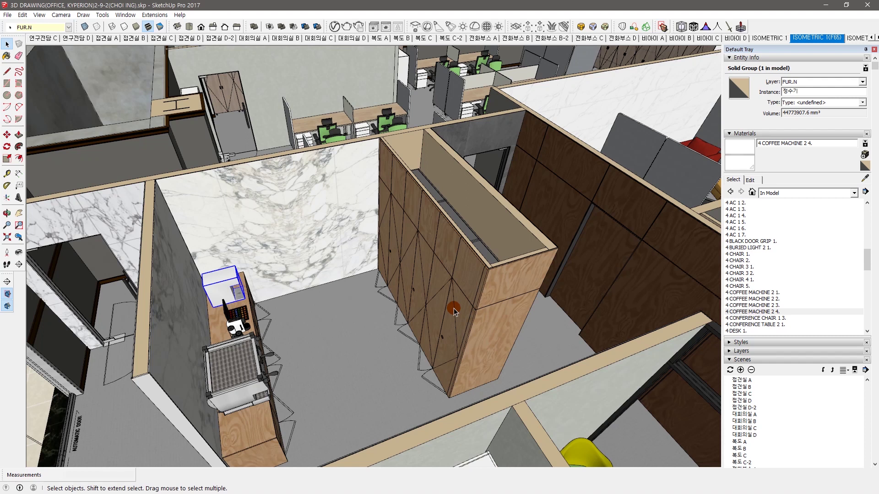
# Review the numbered material categories from 1 CONC. onward, ending with 2 CLEAR GLASS 1. selected.
pyautogui.moveTo(867, 259); pyautogui.dragTo(867, 227)
pyautogui.scroll(1, 821, 242)
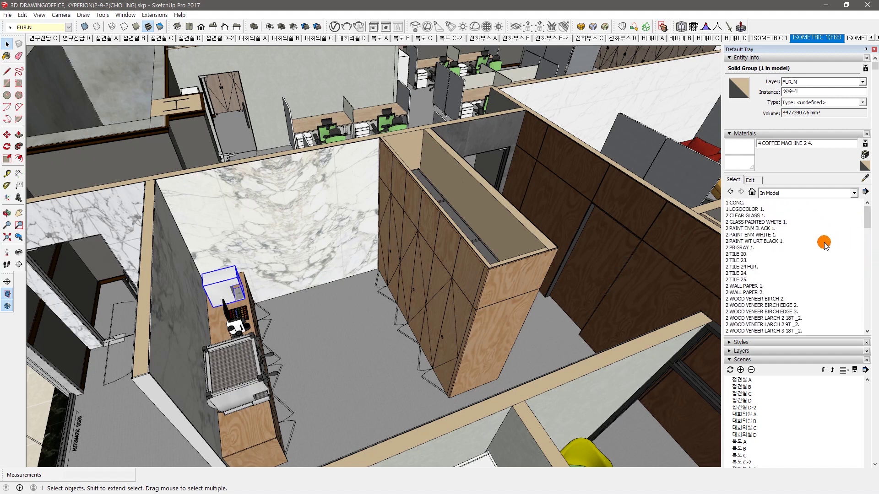
pyautogui.click(735, 203)
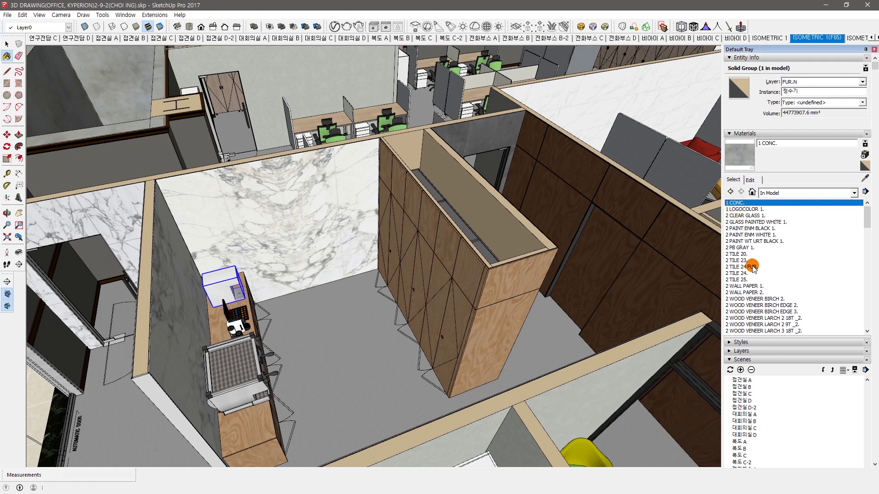
pyautogui.scroll(-8, 757, 293)
pyautogui.scroll(3, 762, 309)
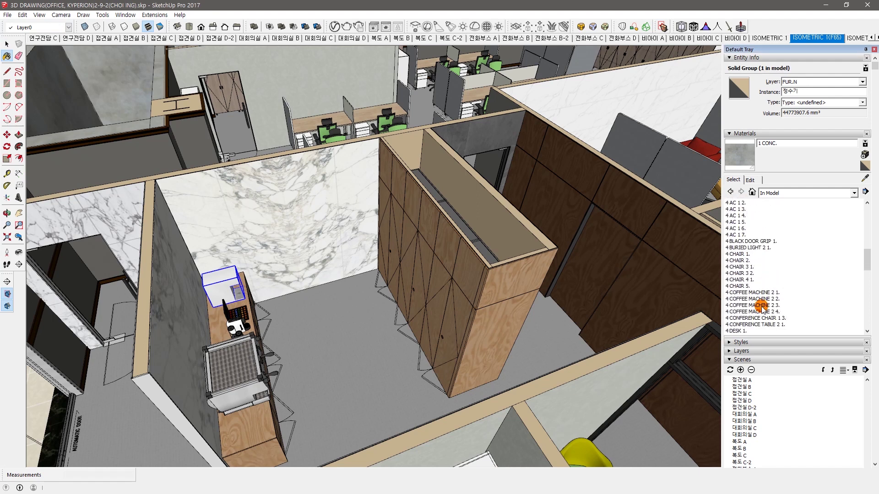
pyautogui.scroll(-3, 762, 309)
pyautogui.scroll(8, 760, 304)
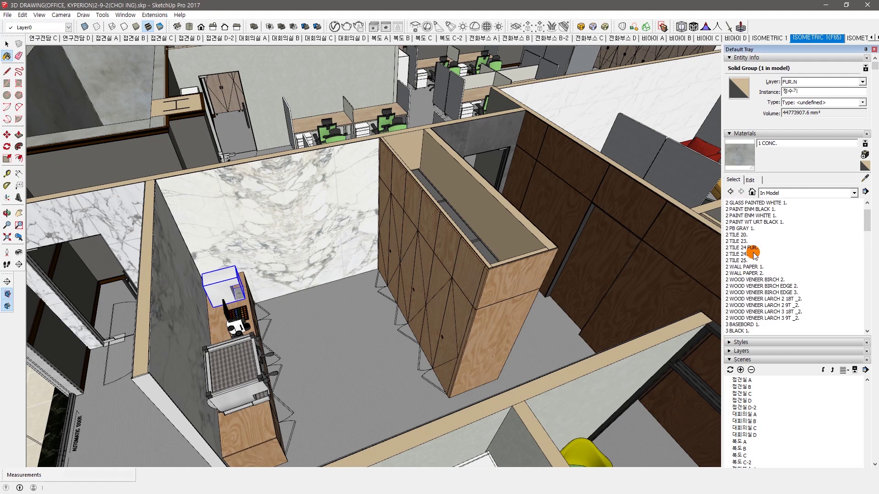
pyautogui.click(741, 216)
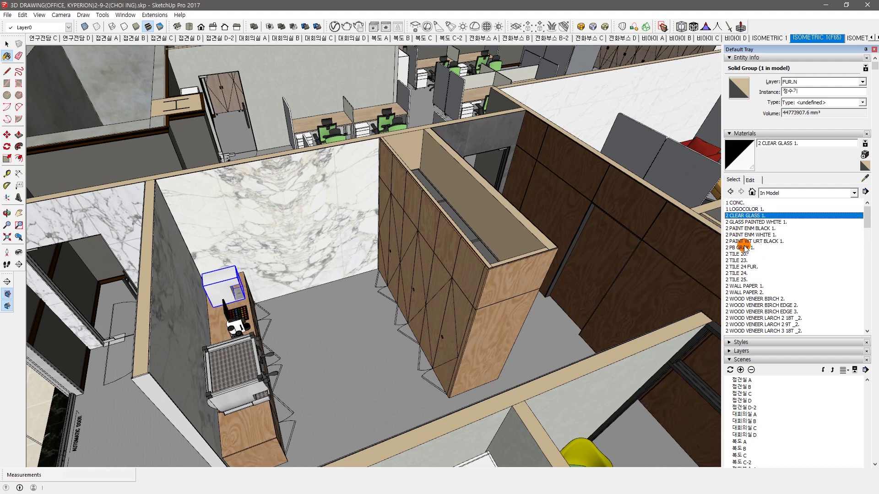
# Sample 2 TILE 20. from the marble partition wall beside the pantry and calculate the area it covers.
pyautogui.moveTo(553, 270); pyautogui.dragTo(508, 291, button='middle')
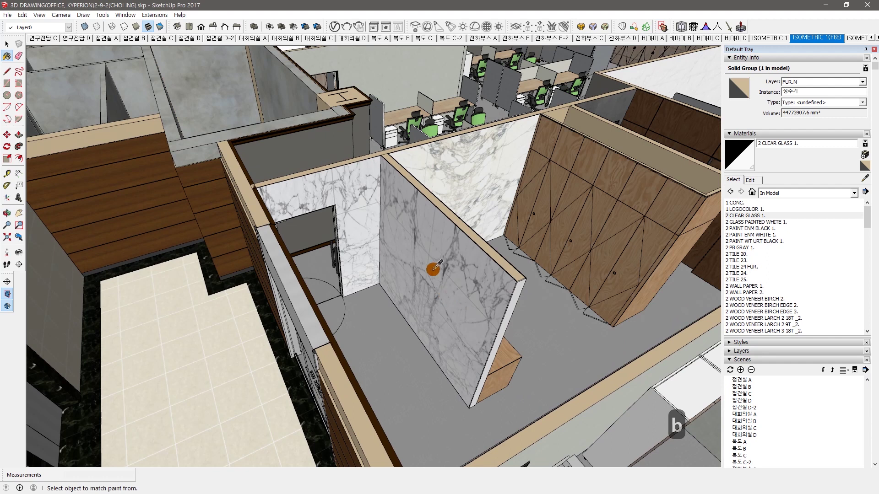
pyautogui.keyDown('alt'); pyautogui.click(432, 267); pyautogui.keyUp('alt')
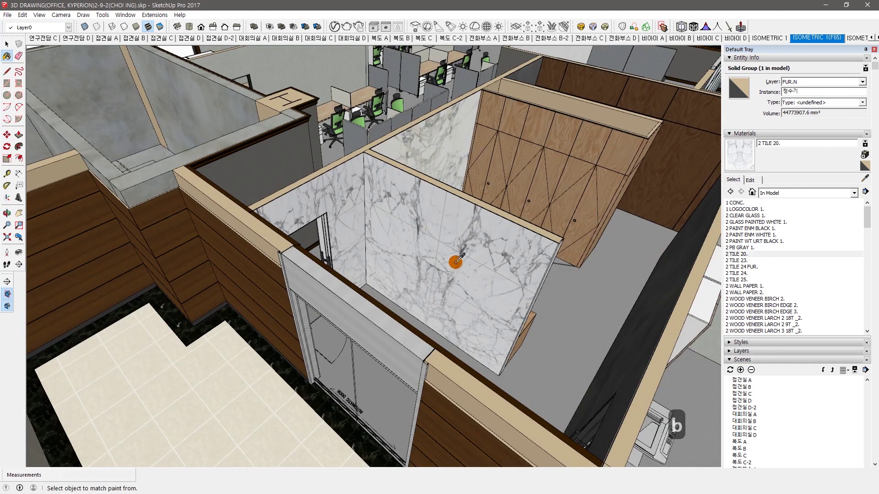
pyautogui.click(737, 254)
pyautogui.rightClick(737, 255)
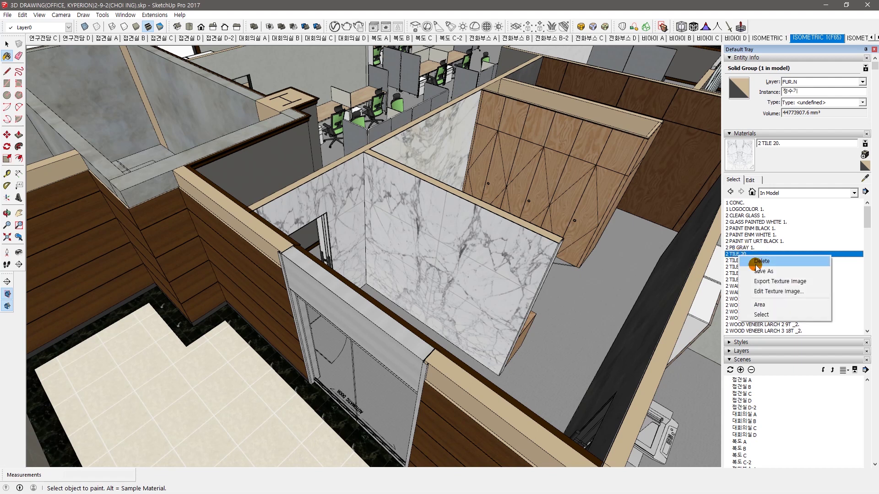
pyautogui.click(772, 304)
pyautogui.doubleClick(403, 252)
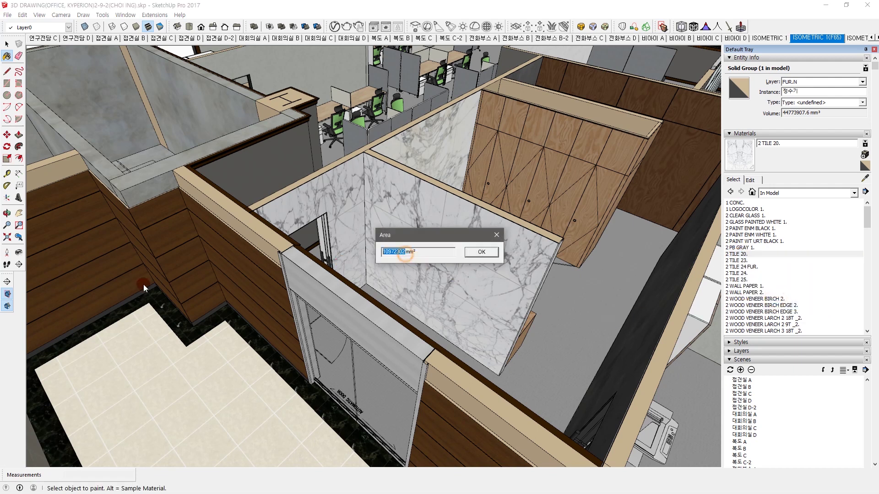
pyautogui.click(481, 251)
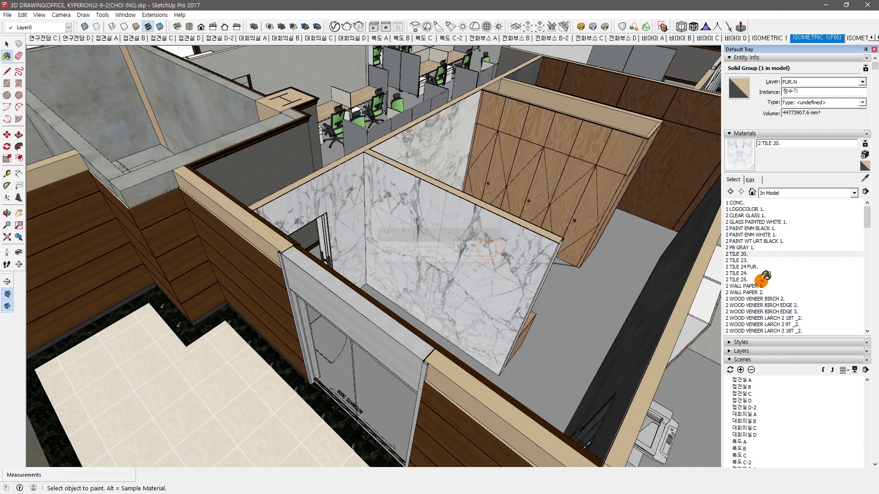
# Select 2 TILE 23. and calculate the total area it covers in the model.
pyautogui.click(737, 260)
pyautogui.moveTo(572, 293); pyautogui.dragTo(514, 256, button='middle')
pyautogui.click(742, 261)
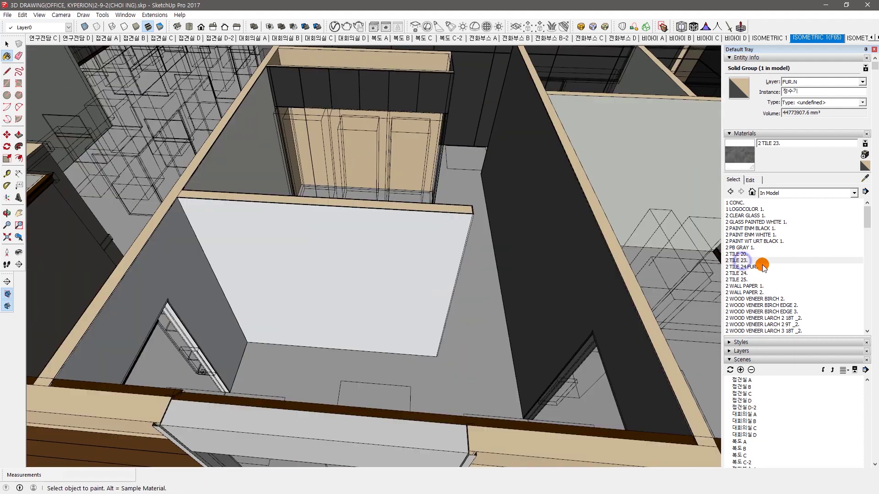
pyautogui.rightClick(742, 261)
pyautogui.click(769, 304)
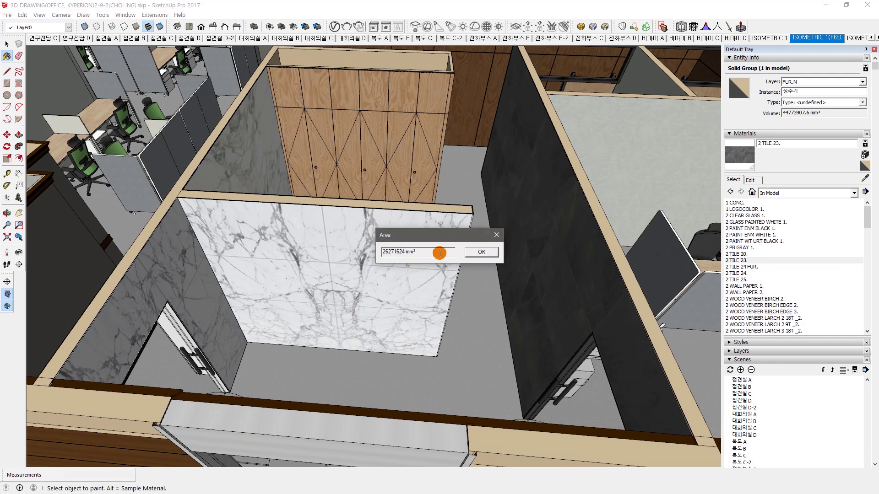
pyautogui.click(482, 252)
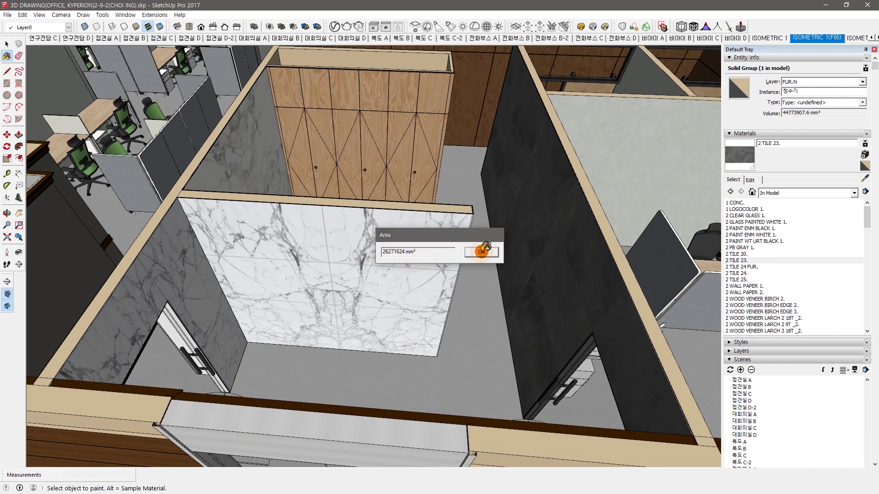
pyautogui.press('space')
# Select the material 2 TILE 24 FUR. with the marble partition and dark tiled wall in view.
pyautogui.moveTo(481, 256); pyautogui.dragTo(440, 324, button='middle')
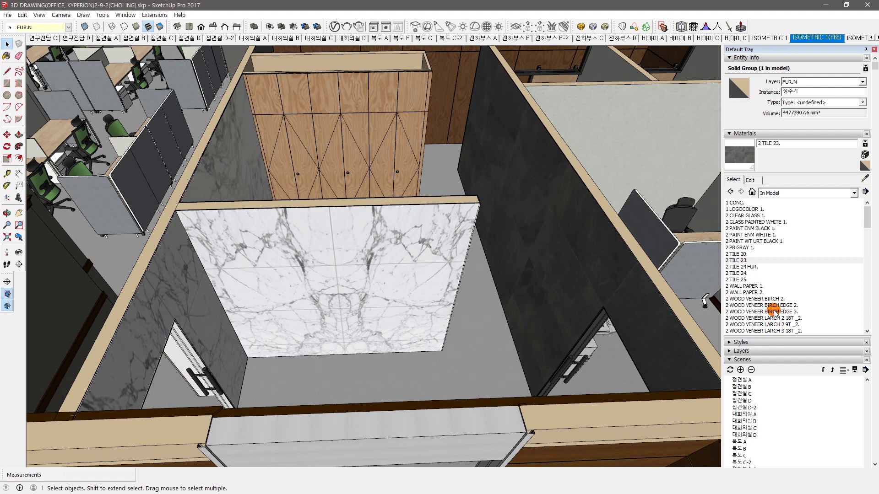
pyautogui.click(751, 268)
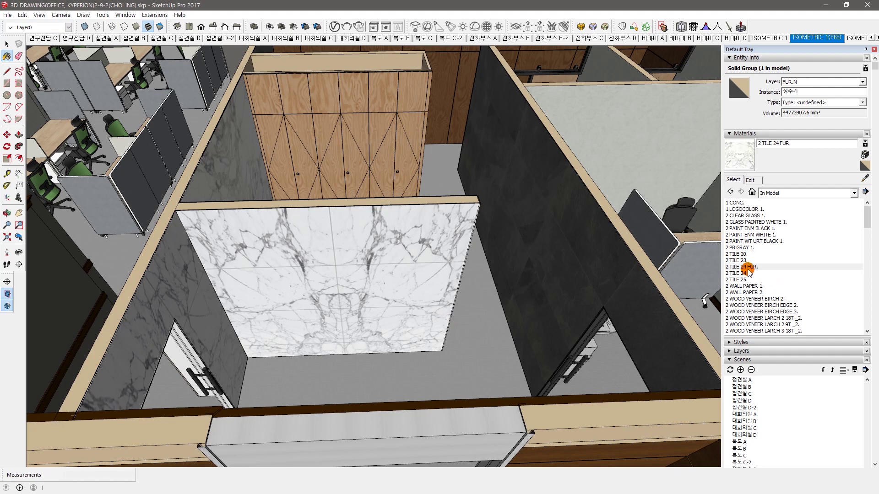
# Compare 2 TILE 24. and 2 TILE 24 FUR. by selecting each in turn, with the marble wall and conference table in view.
pyautogui.moveTo(566, 243); pyautogui.dragTo(356, 314, button='middle')
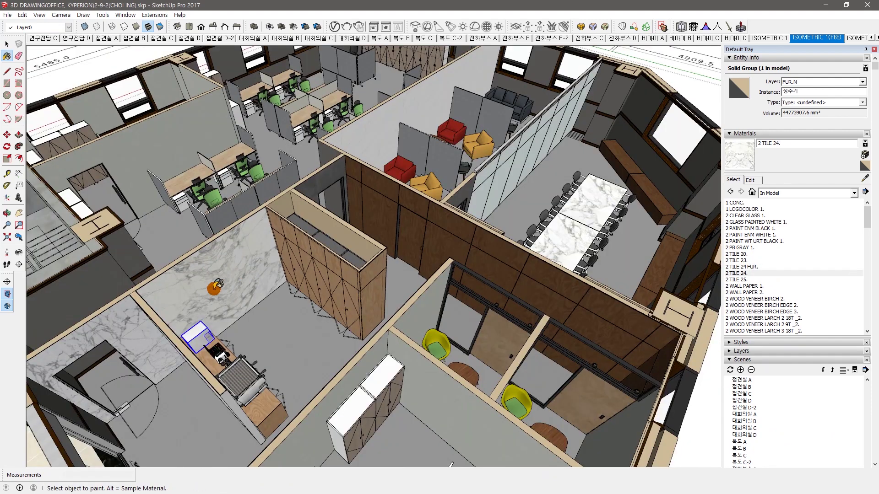
pyautogui.click(770, 275)
pyautogui.click(750, 267)
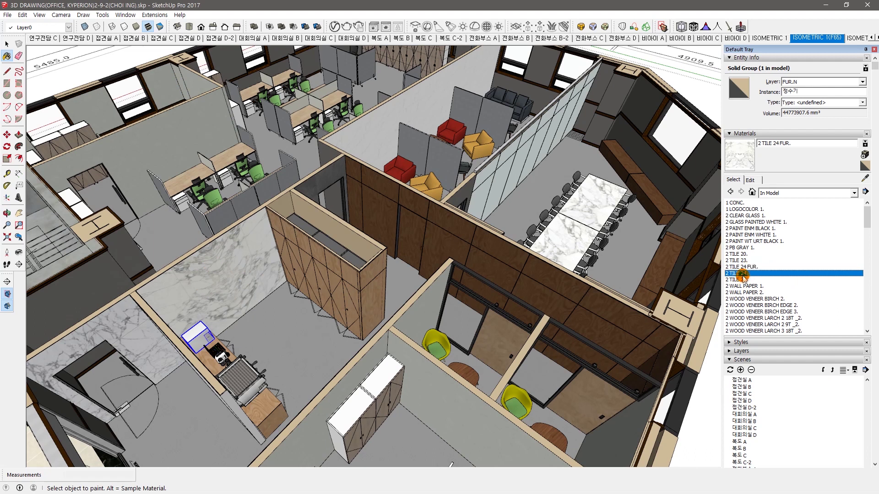
pyautogui.click(755, 267)
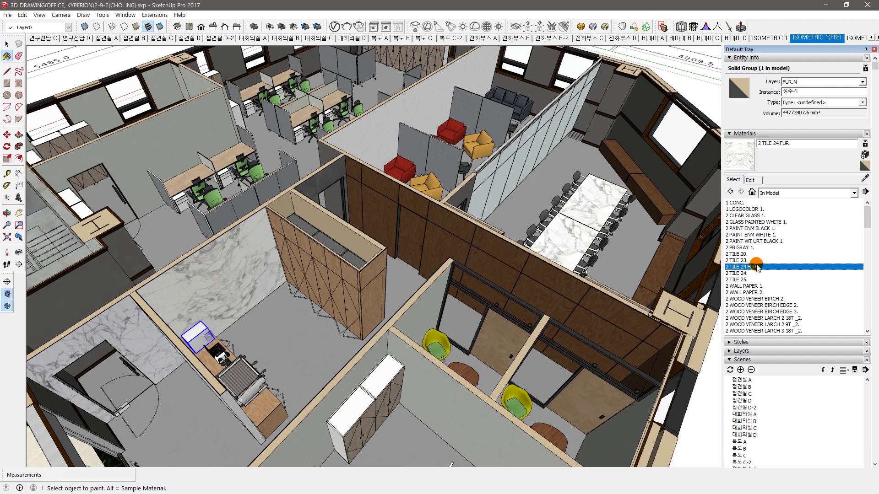
pyautogui.click(749, 274)
pyautogui.click(753, 267)
pyautogui.click(737, 273)
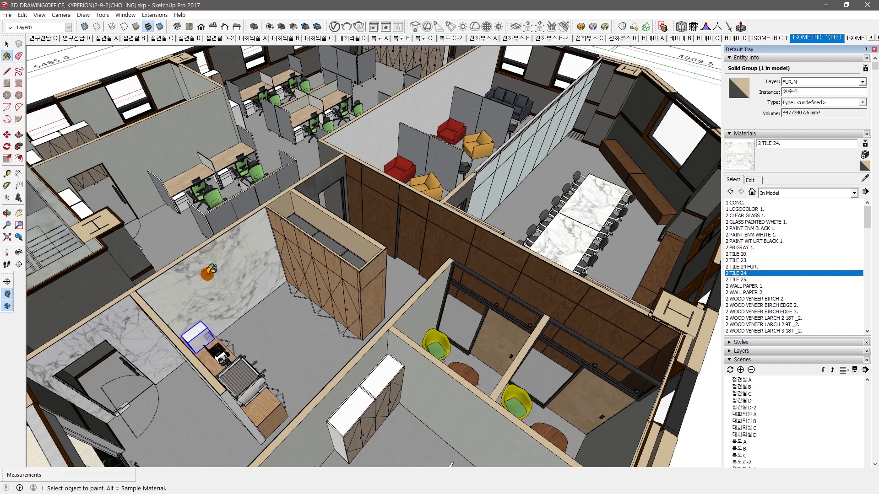
pyautogui.click(753, 267)
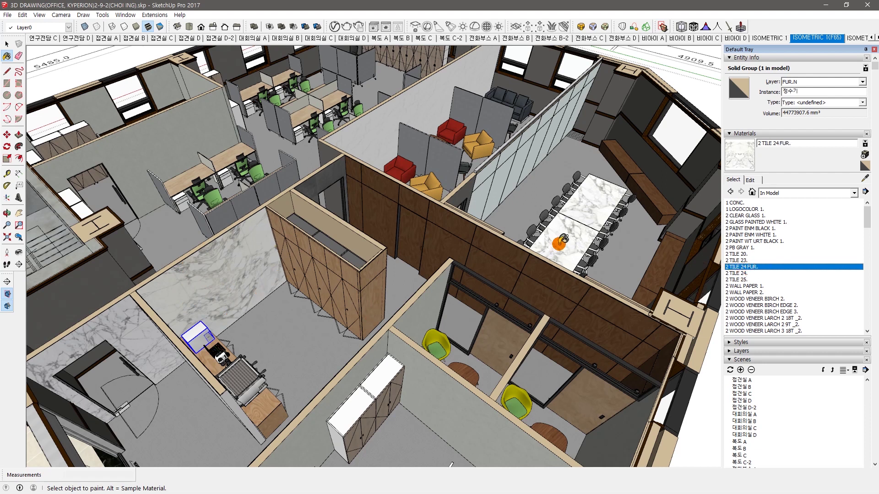
# Examine the conference table's marble top against 2 TILE 24 FUR., and select the wall material 2 TILE 24.
pyautogui.press('pagedown')
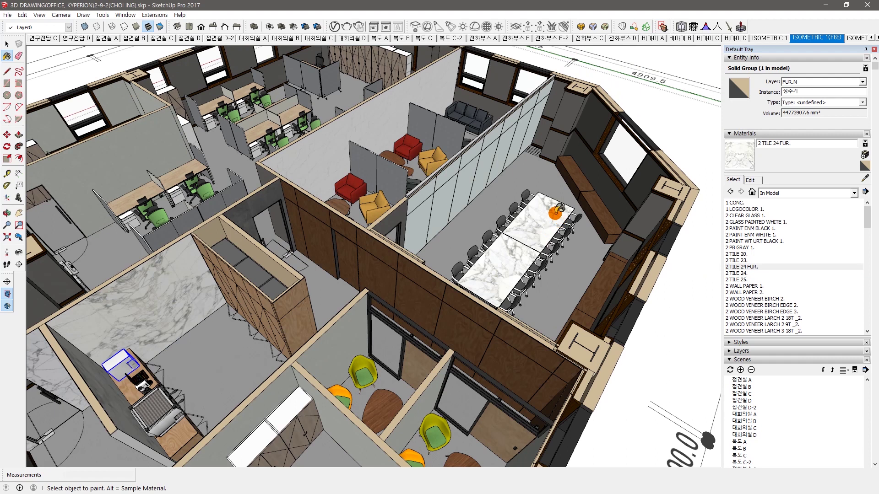
pyautogui.press('alt')
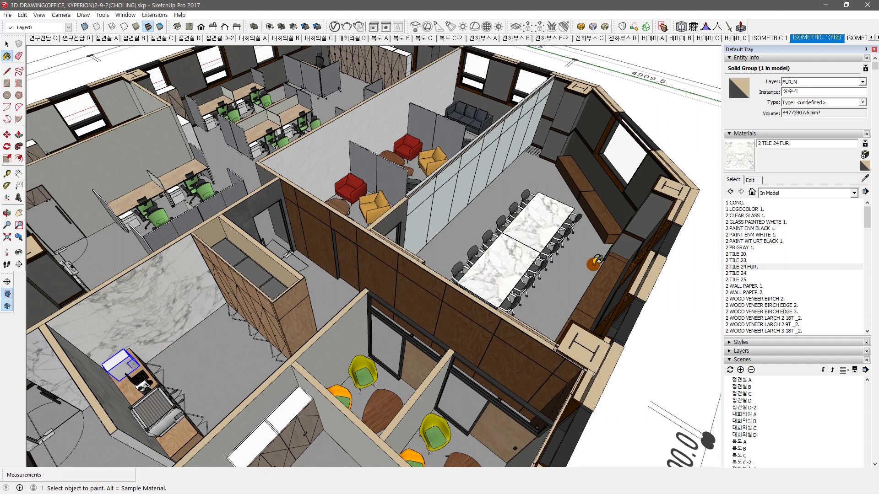
pyautogui.click(755, 268)
pyautogui.click(743, 274)
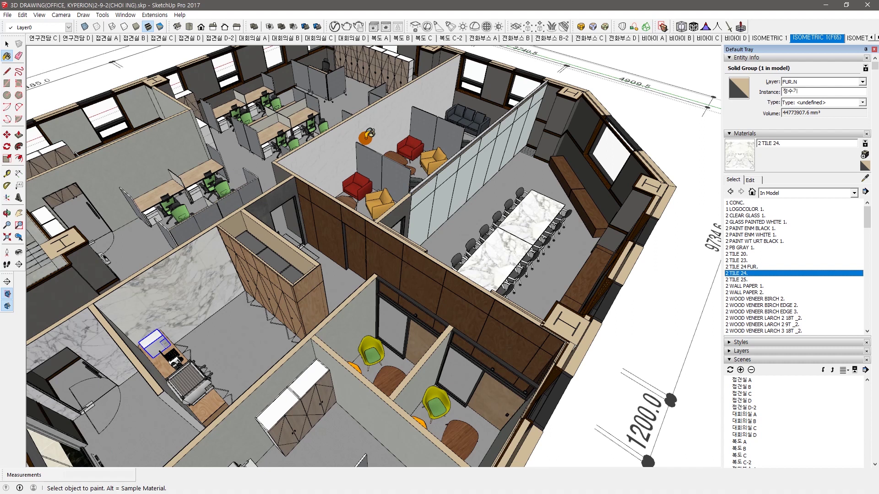
pyautogui.click(349, 231)
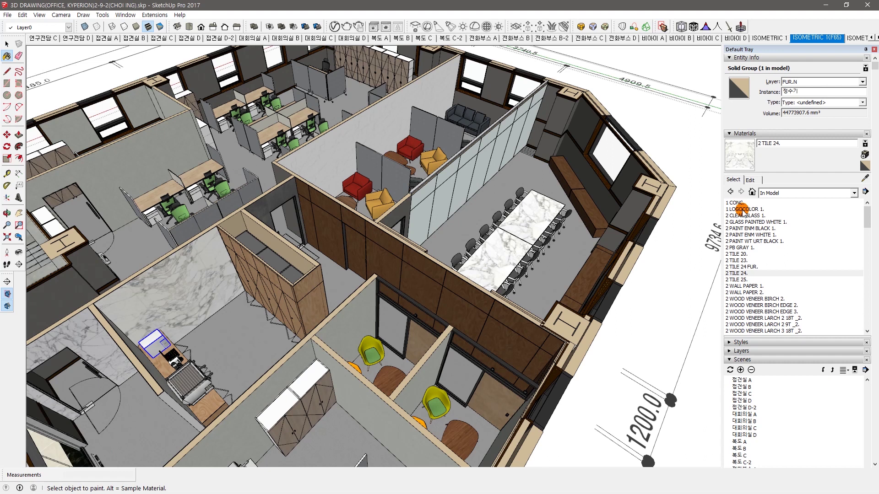
pyautogui.click(306, 156)
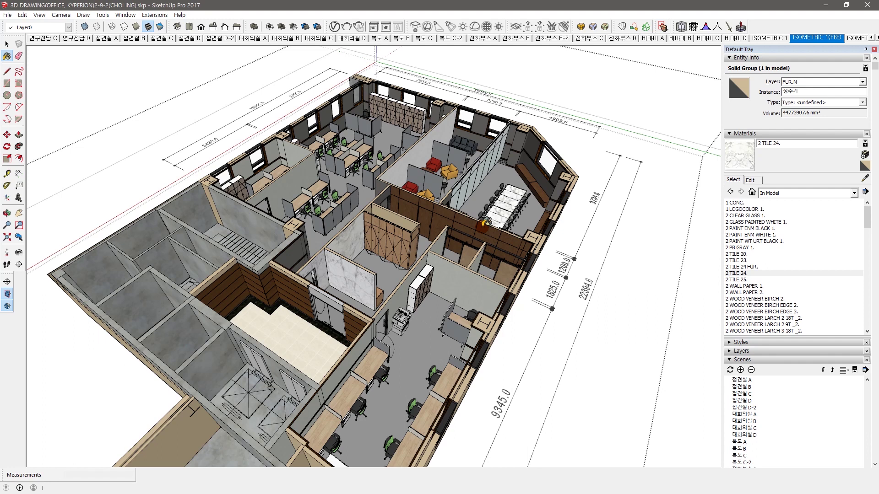
# Sample 1 CONC. from the concrete walls beside the reception area and select it among the in-model materials.
pyautogui.moveTo(484, 223); pyautogui.dragTo(379, 279, button='middle')
pyautogui.keyDown('alt'); pyautogui.click(320, 290); pyautogui.keyUp('alt')
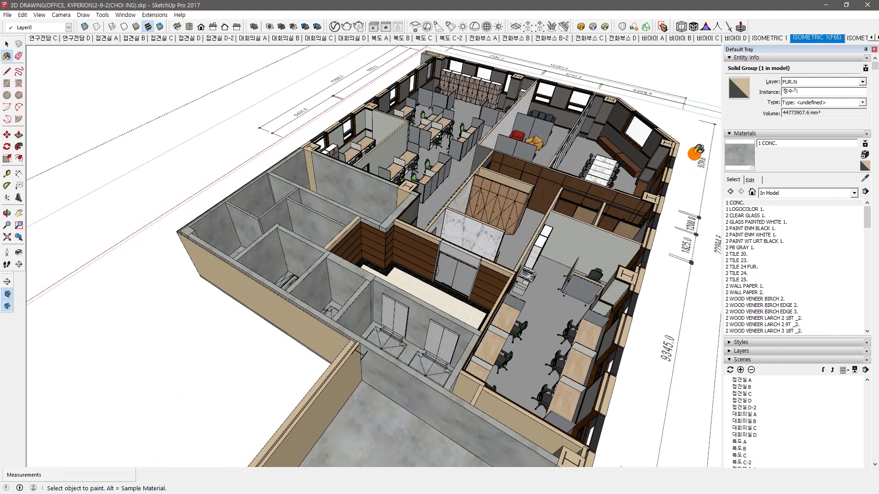
pyautogui.click(733, 203)
pyautogui.click(349, 289)
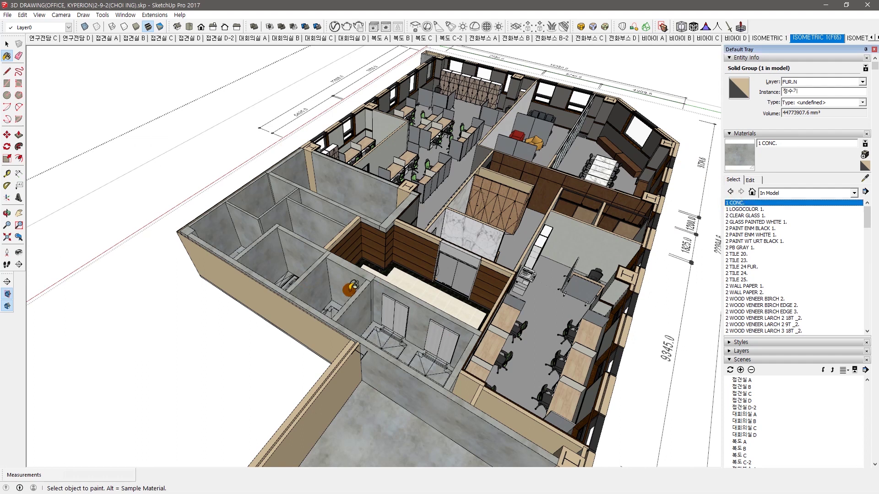
pyautogui.click(737, 204)
pyautogui.click(405, 238)
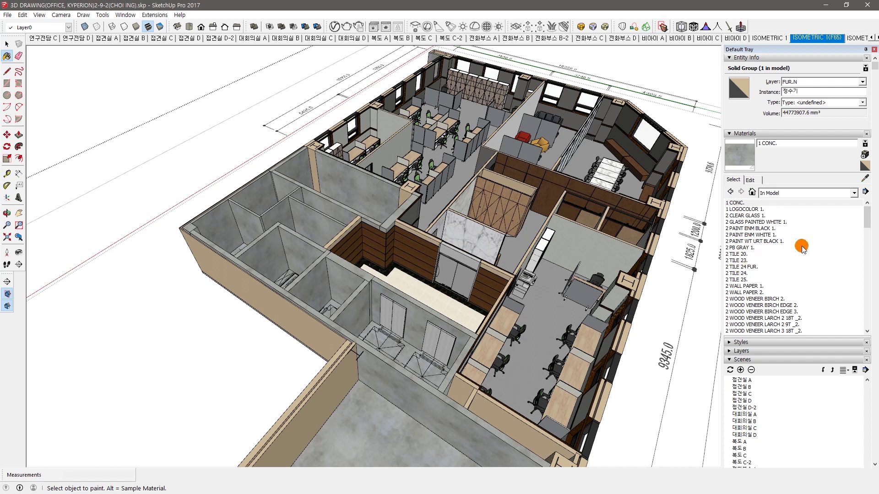
# Display the in-model materials as large thumbnails and switch them back to a list by name.
pyautogui.moveTo(867, 218)
pyautogui.mouseDown()
pyautogui.moveTo(867, 320)
pyautogui.moveTo(868, 208)
pyautogui.mouseUp()
pyautogui.press('space')
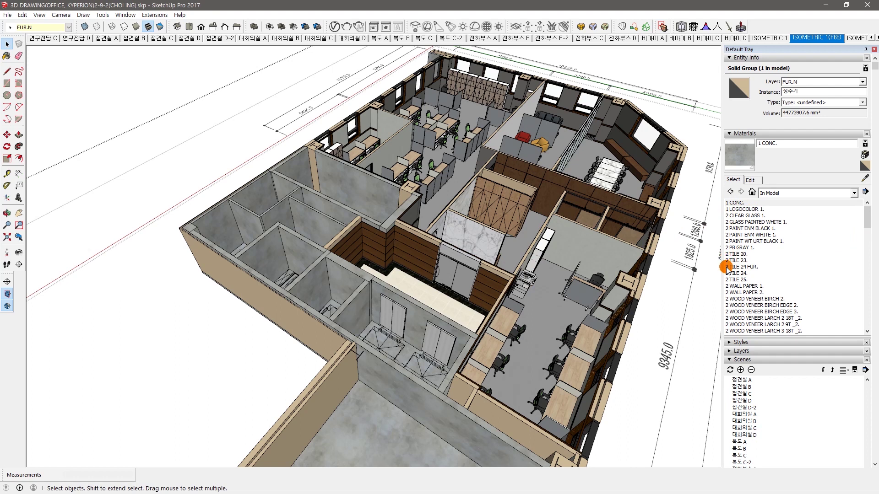
pyautogui.click(865, 192)
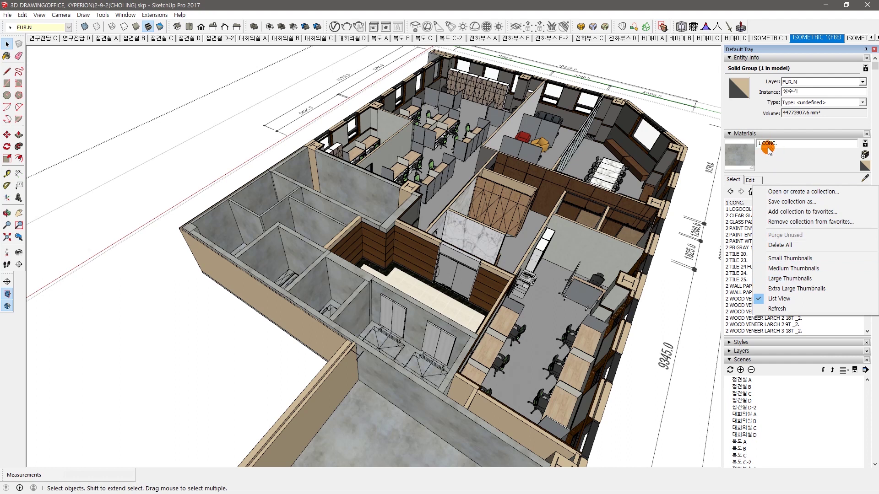
pyautogui.click(804, 281)
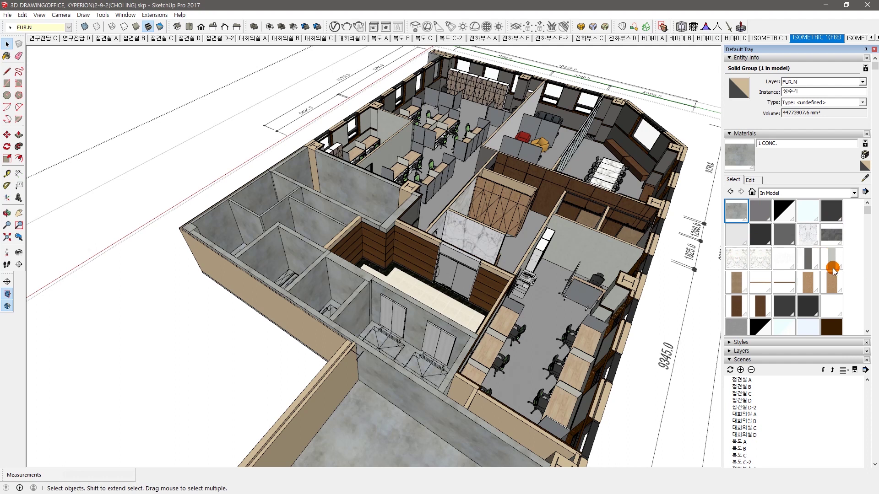
pyautogui.moveTo(867, 211)
pyautogui.mouseDown()
pyautogui.moveTo(861, 293)
pyautogui.moveTo(874, 225)
pyautogui.moveTo(865, 196)
pyautogui.mouseUp()
pyautogui.click(865, 192)
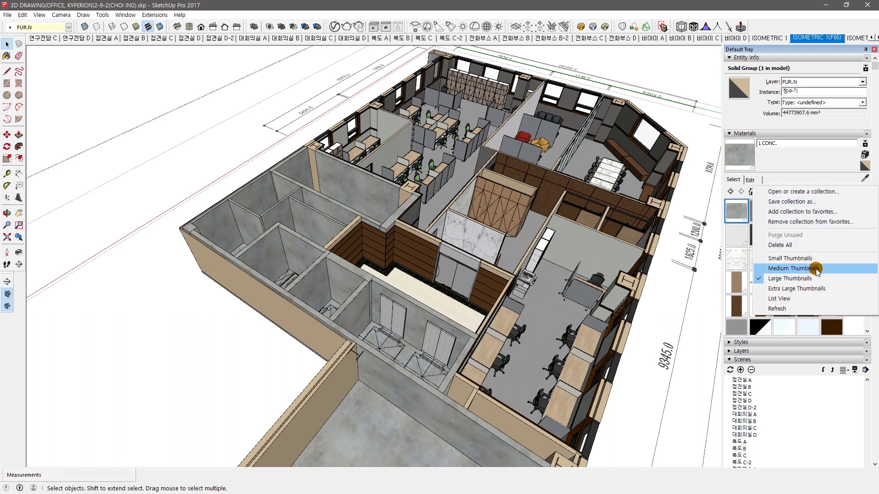
pyautogui.click(809, 298)
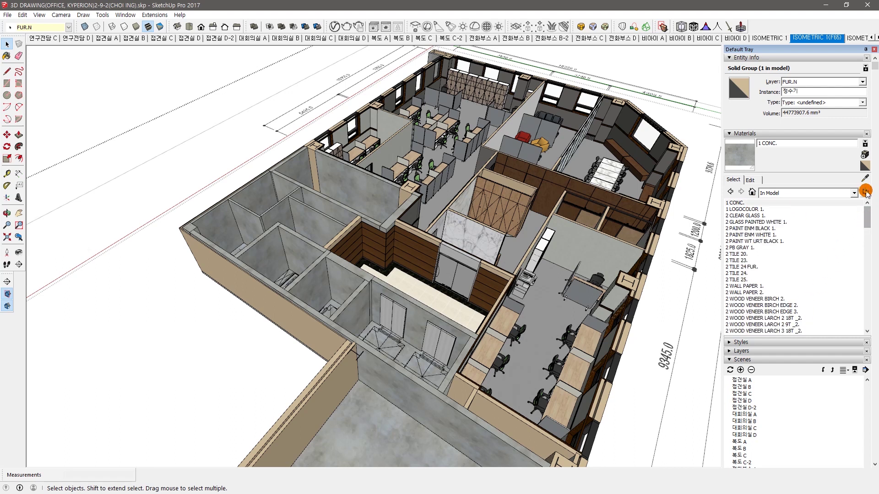
# Show the in-model materials as large thumbnails and browse the swatches through to the end of the collection.
pyautogui.click(865, 192)
pyautogui.click(805, 277)
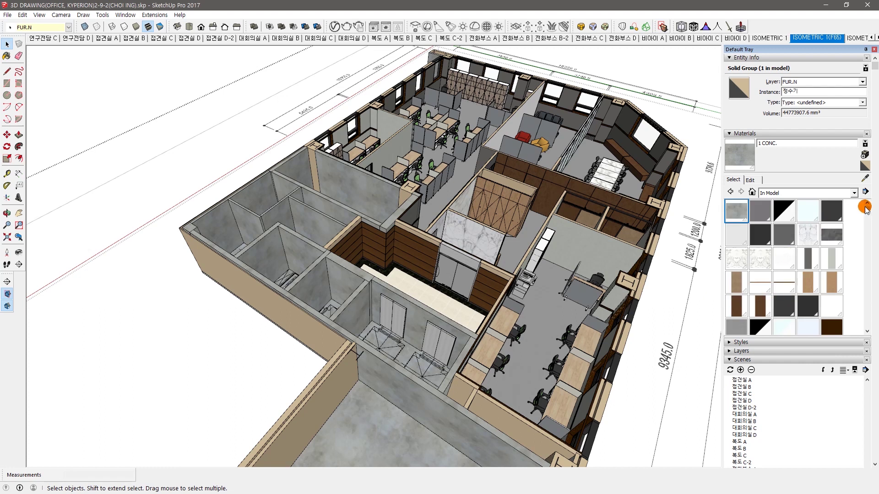
pyautogui.moveTo(865, 208); pyautogui.dragTo(865, 224)
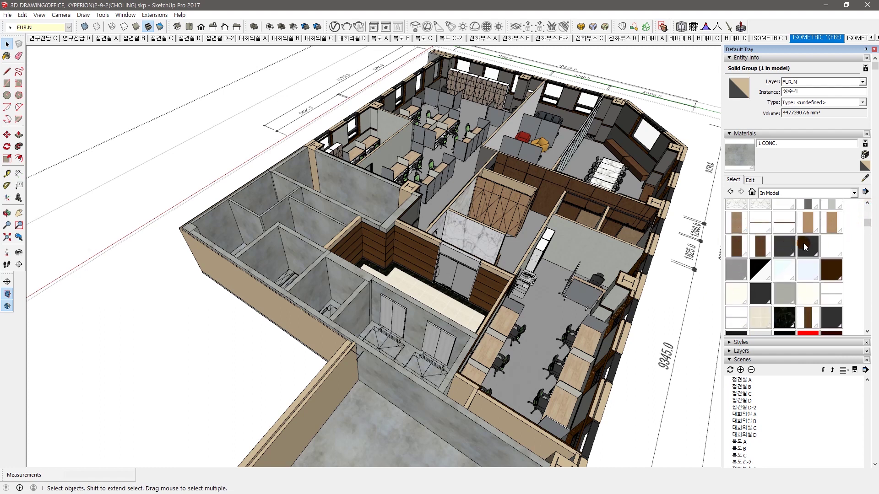
pyautogui.click(810, 271)
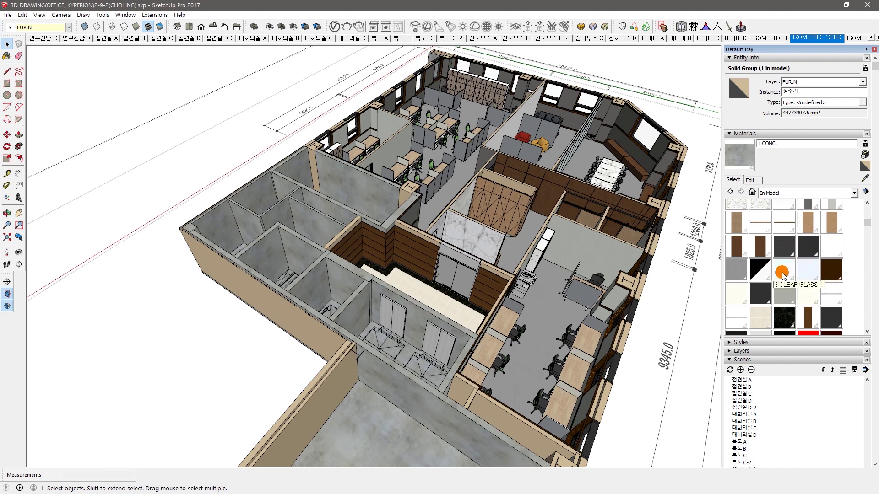
pyautogui.scroll(-3, 811, 270)
pyautogui.scroll(-3, 804, 284)
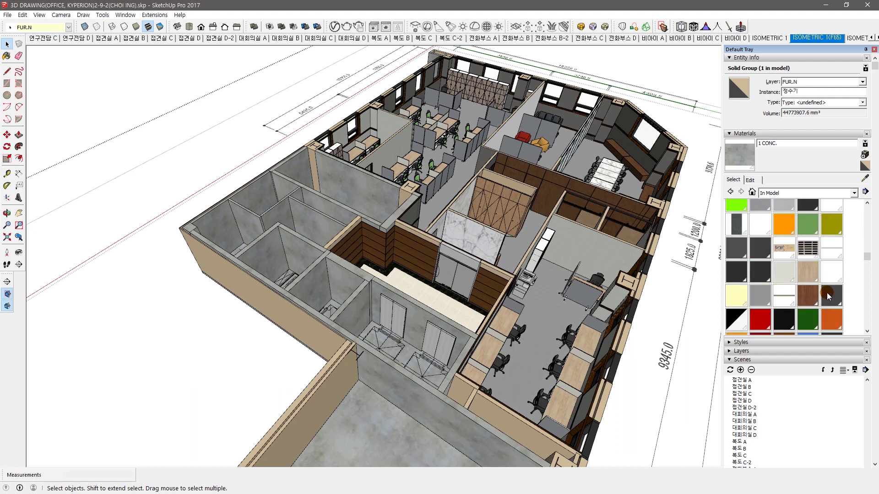
pyautogui.scroll(-3, 819, 293)
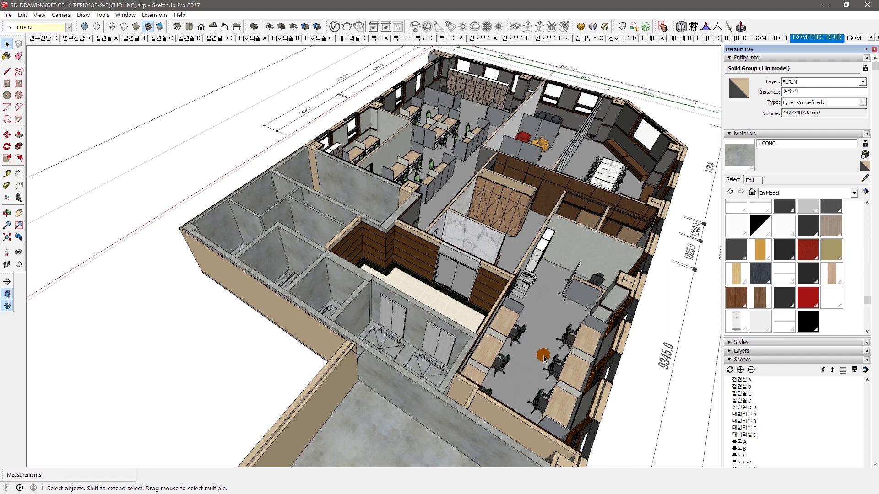
pyautogui.moveTo(561, 93); pyautogui.dragTo(554, 94, button='middle')
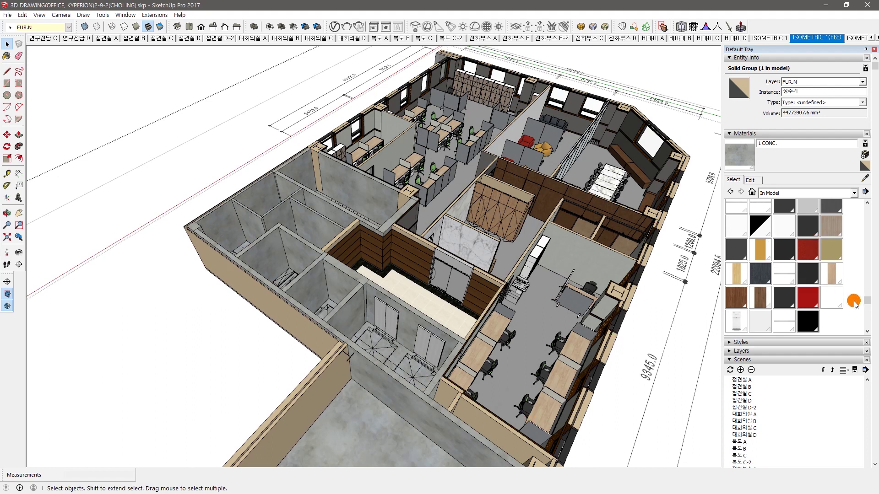
# Return the in-model materials to List View, starting from 1 CONC.
pyautogui.moveTo(867, 301); pyautogui.dragTo(870, 205)
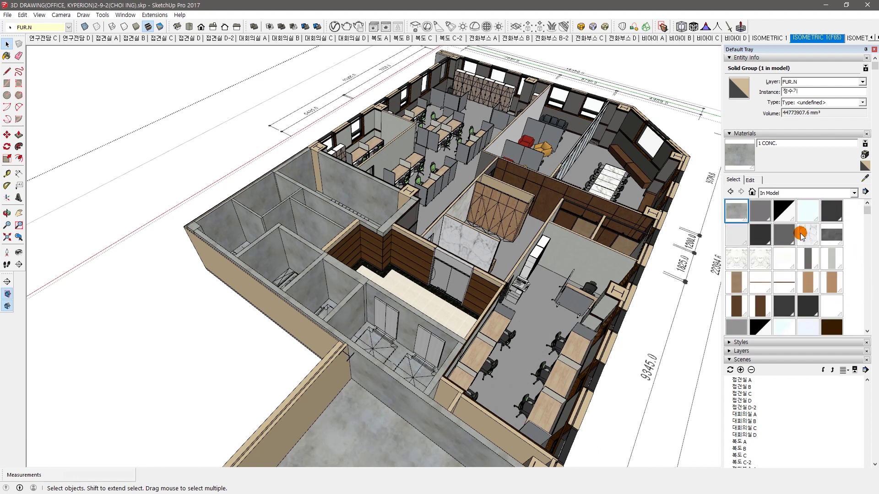
pyautogui.rightClick(857, 287)
pyautogui.click(781, 298)
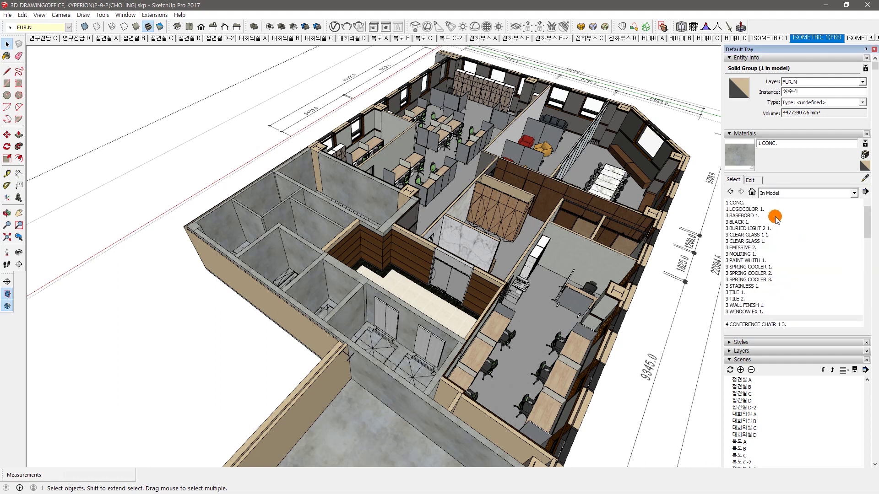
pyautogui.scroll(2, 800, 255)
pyautogui.moveTo(866, 192); pyautogui.dragTo(867, 213)
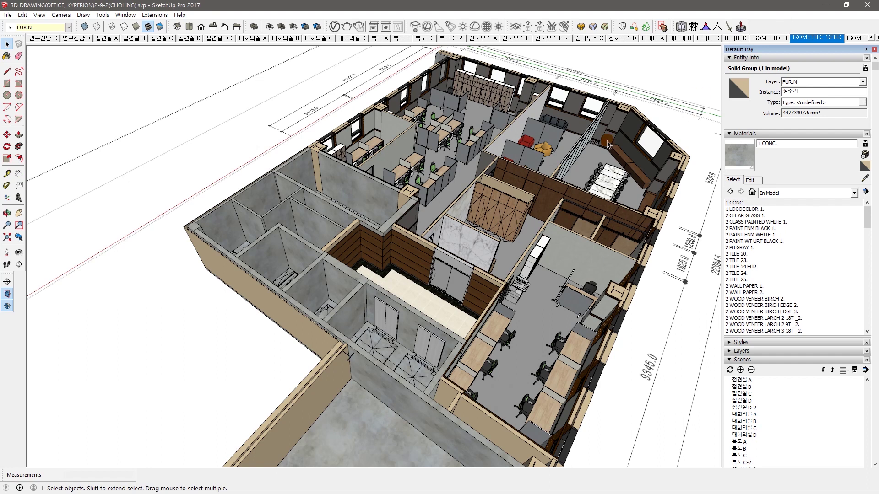
# Select 1 LOGOCOLOR 1. and 2 GLASS PAINTED WHITE 1. in turn, and highlight the full name of the glass material.
pyautogui.click(745, 210)
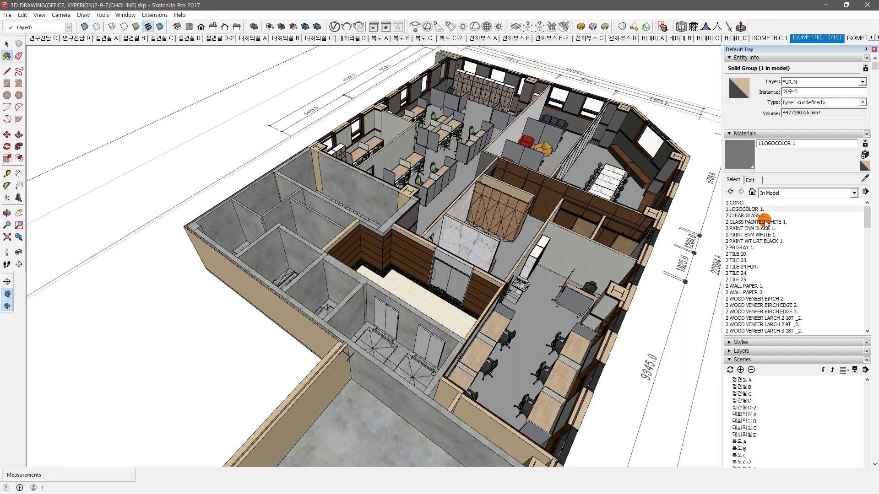
pyautogui.click(767, 222)
pyautogui.press('Left')
pyautogui.press('Right')
pyautogui.press('Left')
pyautogui.press('Right')
pyautogui.press('Left')
pyautogui.press('Right')
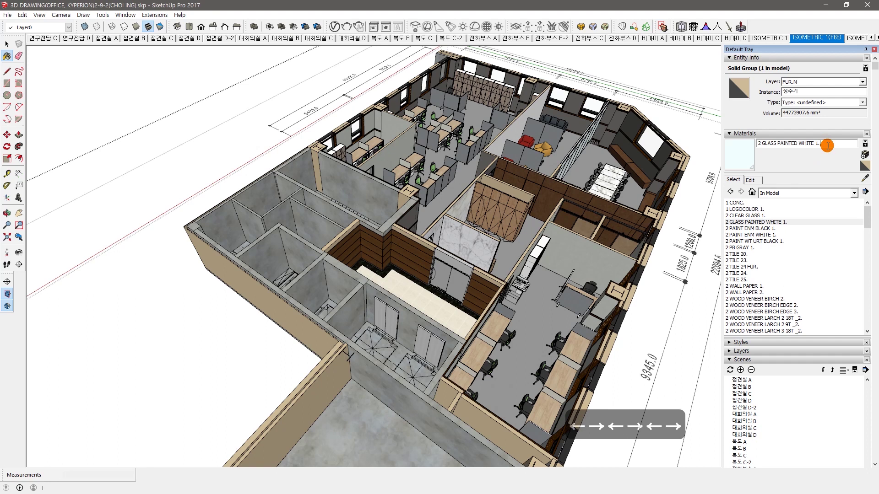
pyautogui.moveTo(827, 145); pyautogui.dragTo(732, 147)
pyautogui.click(829, 146)
# Review the numbered material names down to the last category 4 entries and return to the start, leaving the Paint Bucket.
pyautogui.scroll(-4, 799, 254)
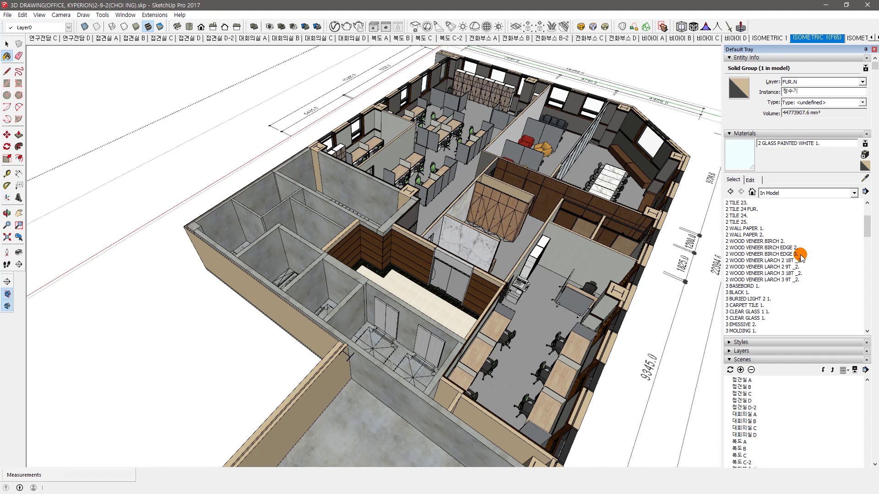
pyautogui.scroll(-10, 799, 258)
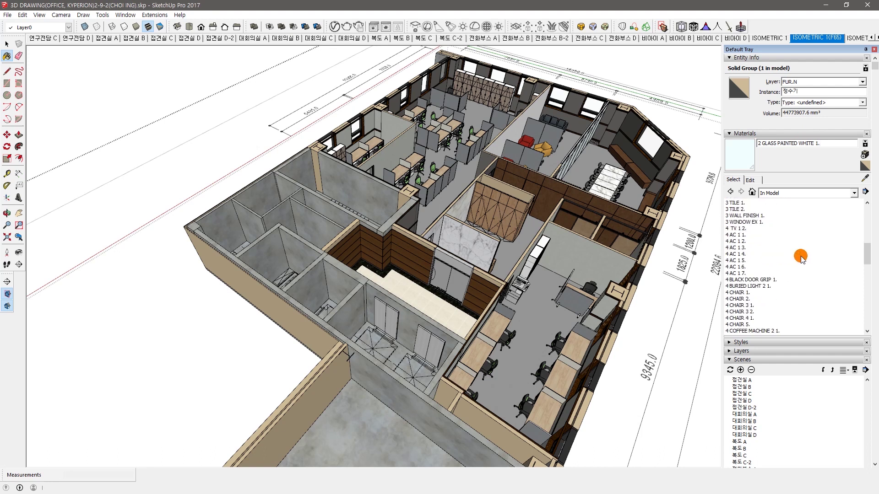
pyautogui.scroll(-8, 838, 297)
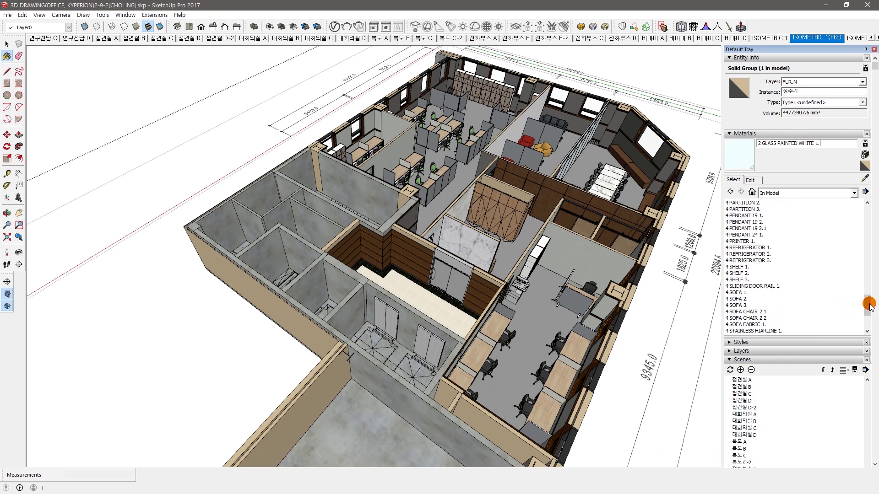
pyautogui.click(867, 329)
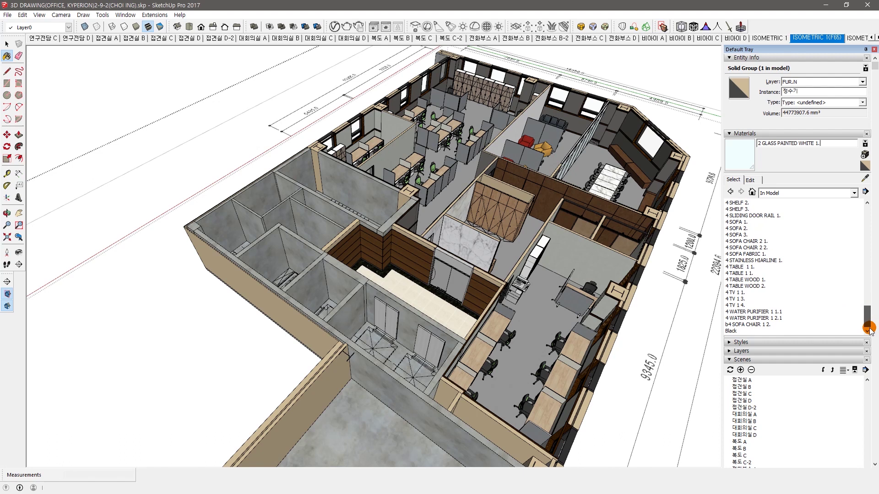
pyautogui.moveTo(867, 315); pyautogui.dragTo(866, 197)
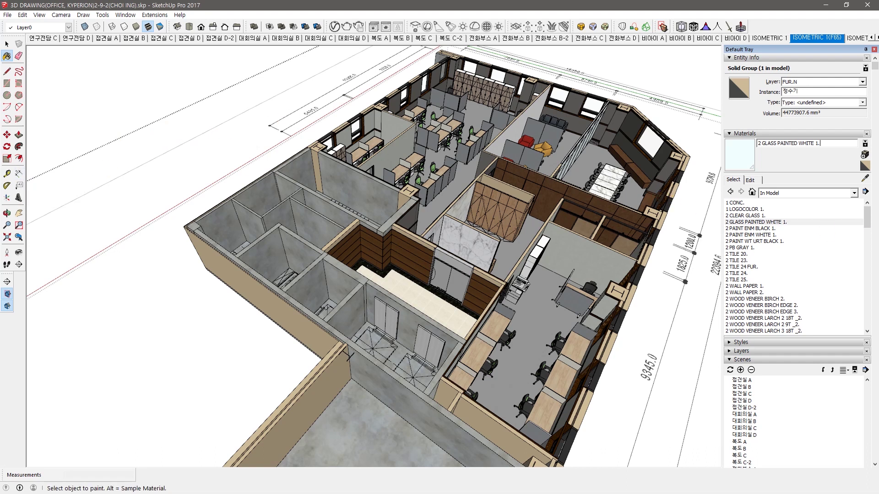
pyautogui.press('space')
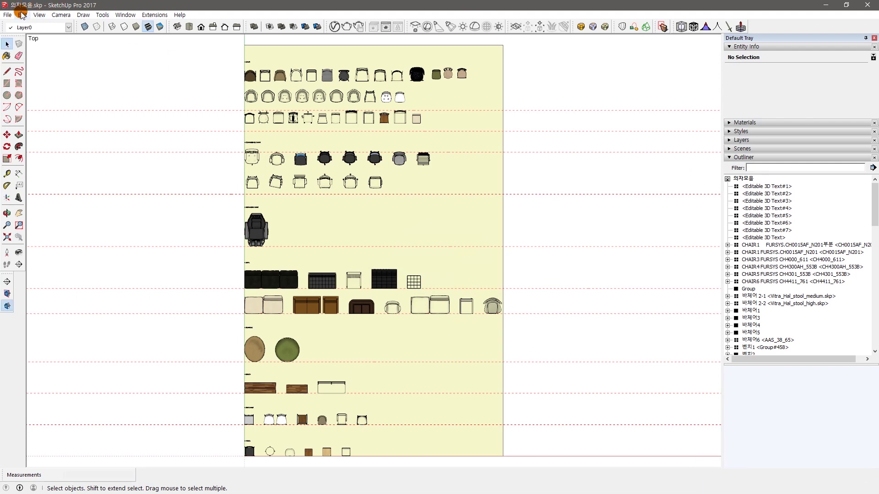
# Examine the chair and sofa collection model from an angled view, including the sofa rows up close.
pyautogui.scroll(-2, 342, 287)
pyautogui.moveTo(357, 337); pyautogui.dragTo(343, 296, button='middle')
pyautogui.scroll(3, 375, 336)
pyautogui.scroll(3, 343, 295)
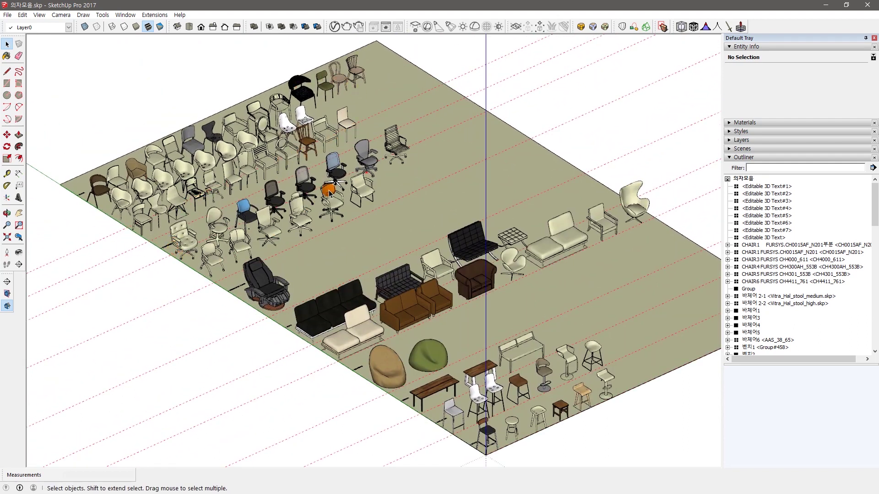
pyautogui.keyDown('shift'); pyautogui.moveTo(493, 266); pyautogui.dragTo(489, 231, button='middle'); pyautogui.keyUp('shift')
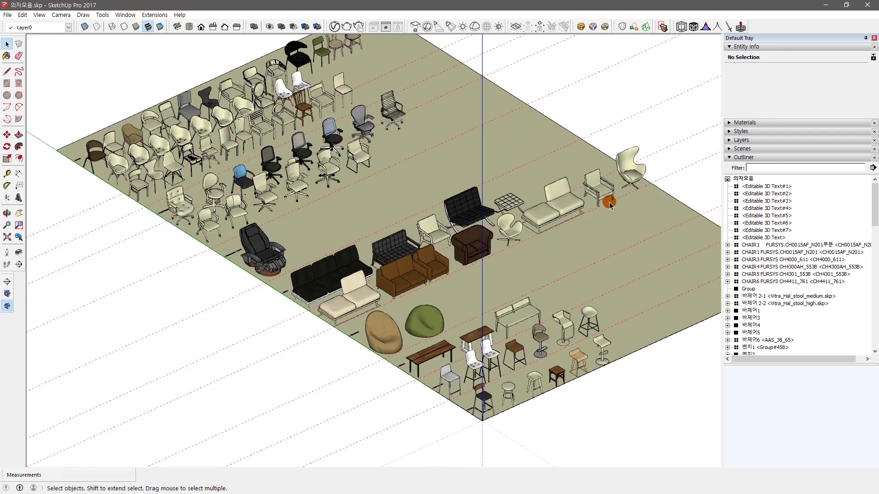
pyautogui.press('capslock')
pyautogui.keyDown('shift'); pyautogui.moveTo(438, 204); pyautogui.dragTo(401, 233, button='middle'); pyautogui.keyUp('shift')
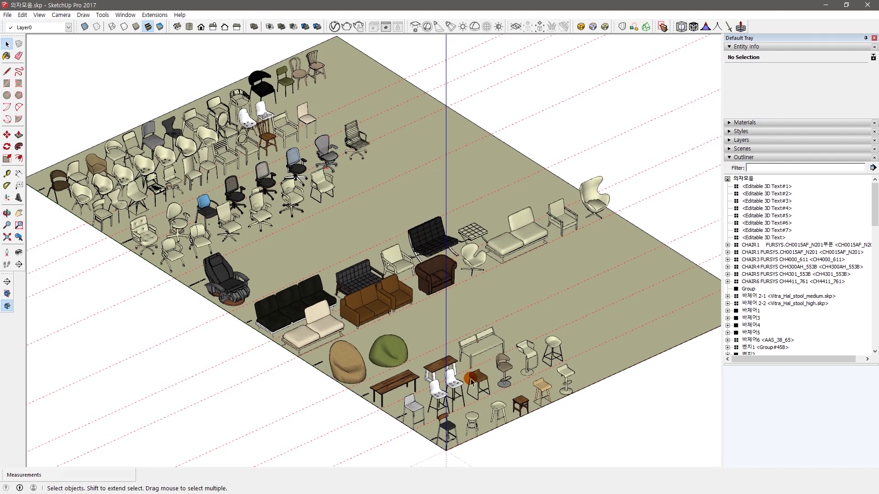
pyautogui.scroll(2, 247, 293)
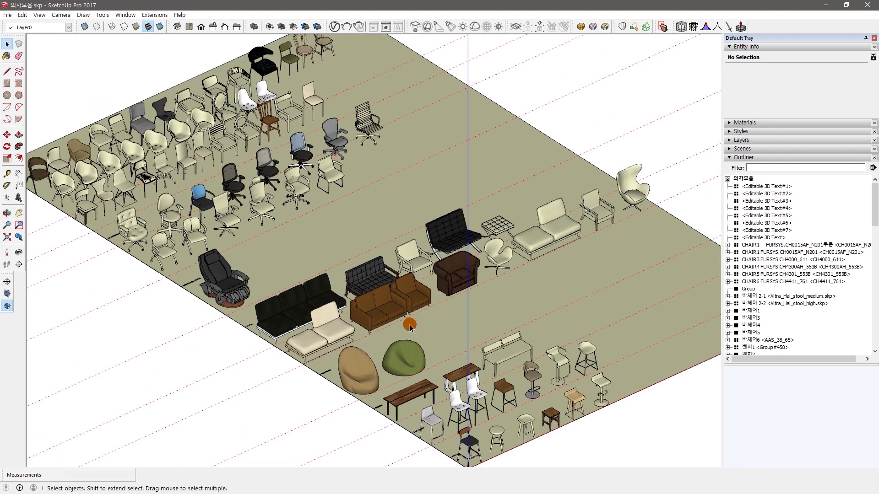
pyautogui.scroll(4, 414, 300)
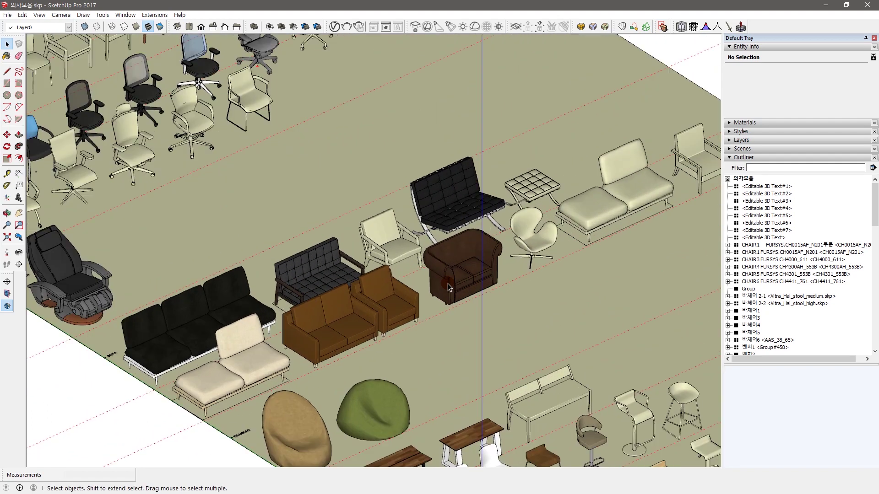
pyautogui.scroll(-6, 418, 265)
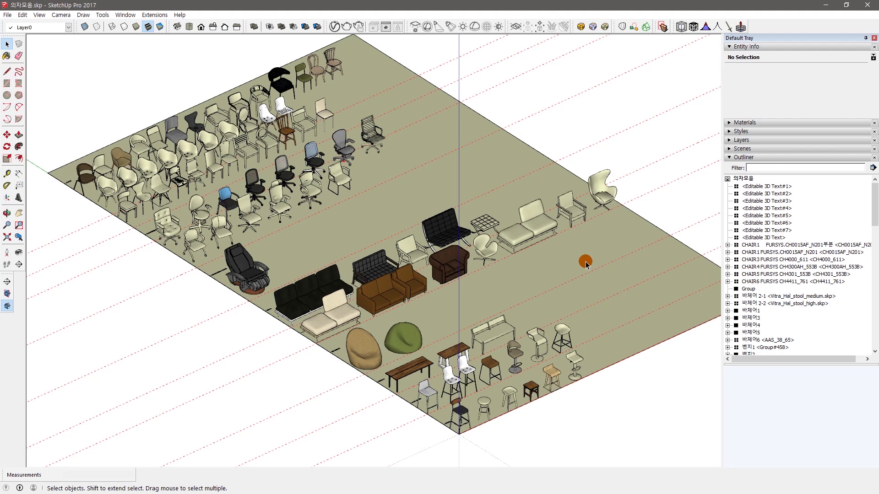
# Compare the CH4300AH_553B chair in the collection with the desk set and partition placed in the office model.
pyautogui.click(281, 205)
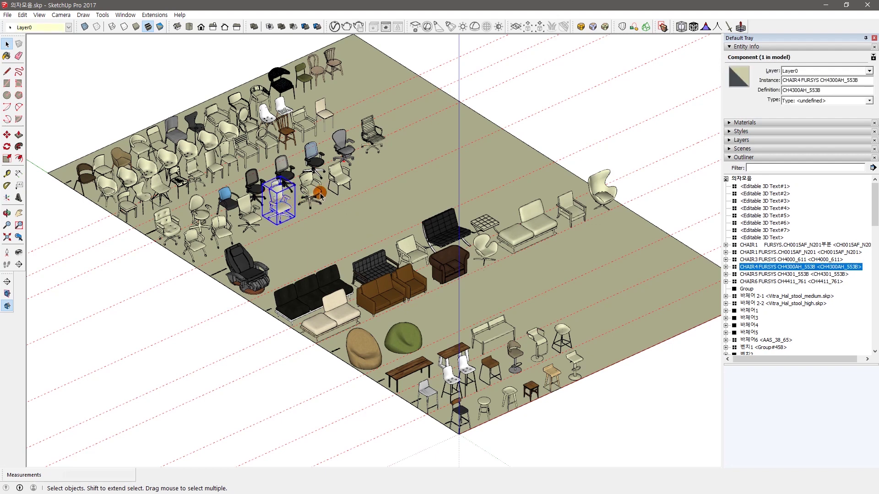
pyautogui.hotkey('alt', 'Tab')
pyautogui.hotkey('alt', 'Tab')
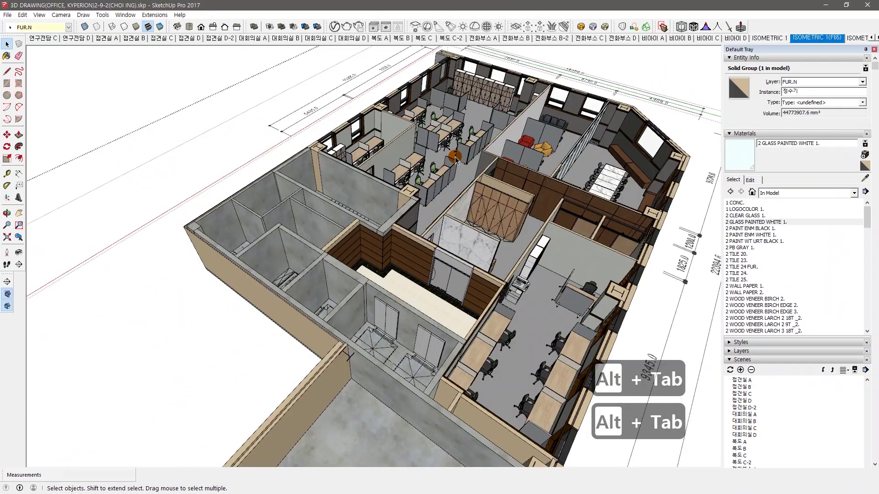
pyautogui.scroll(-2, 456, 158)
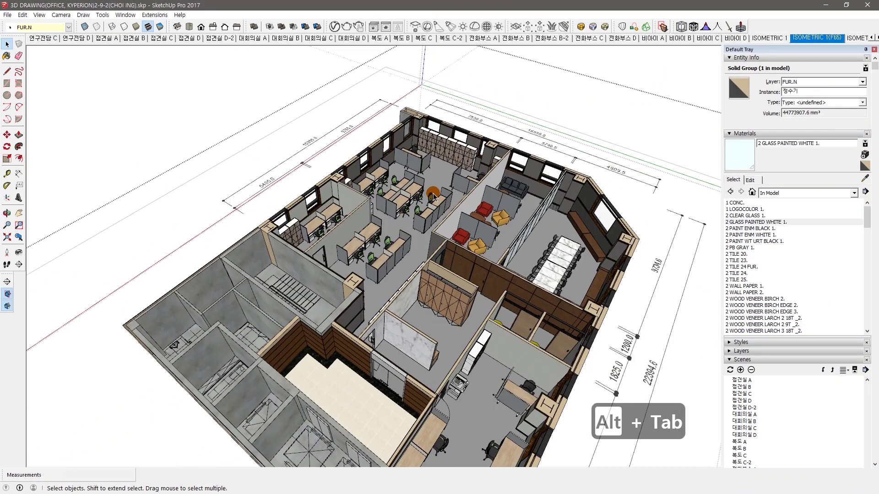
pyautogui.scroll(4, 433, 202)
pyautogui.click(442, 215)
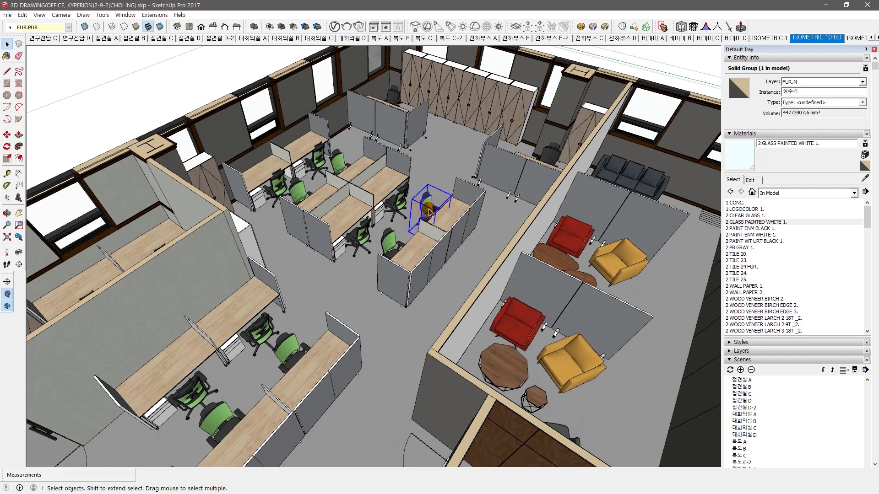
pyautogui.click(458, 232)
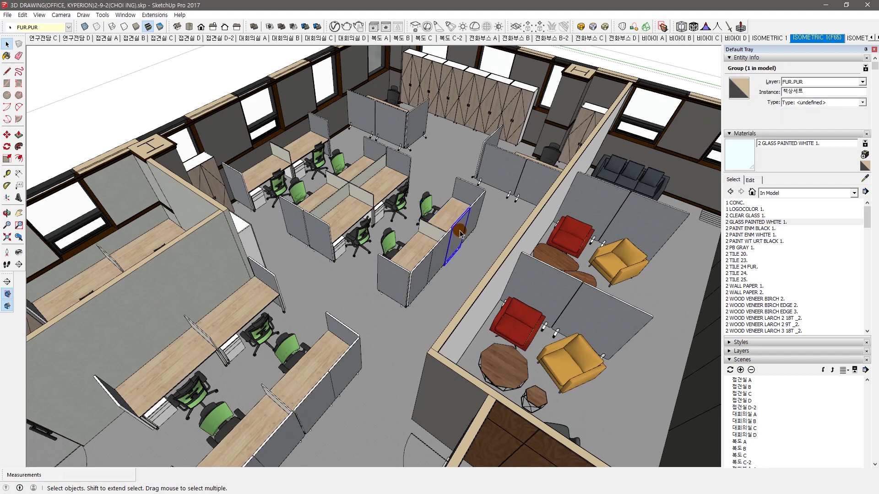
pyautogui.moveTo(387, 272); pyautogui.dragTo(566, 288, button='middle')
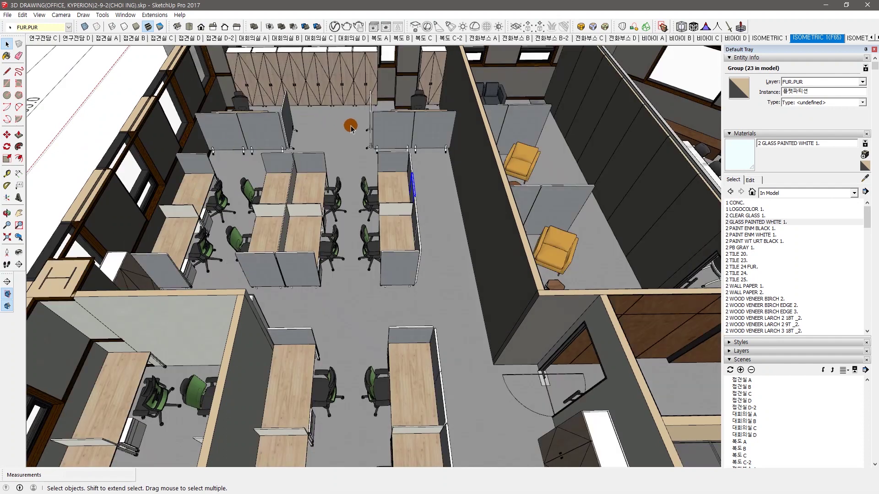
# Back in the chair collection file, sample the brown sofa's material and list the in-model materials.
pyautogui.hotkey('alt', 'Tab')
pyautogui.scroll(3, 389, 298)
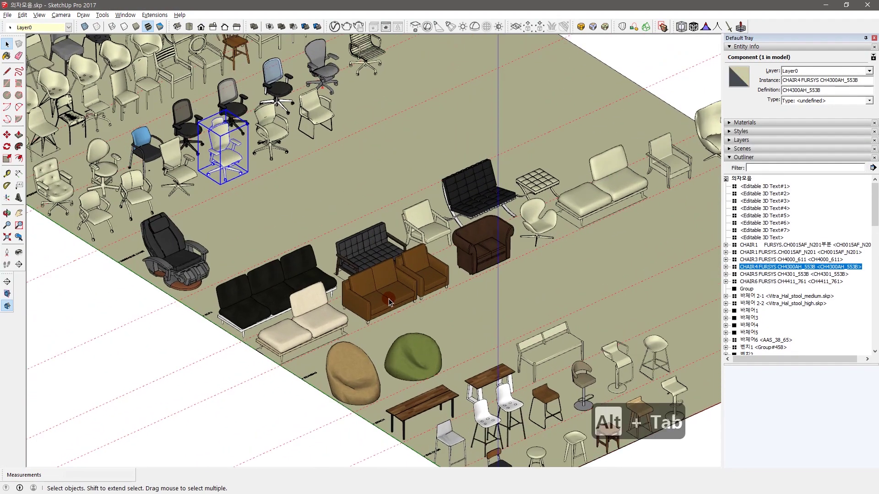
pyautogui.press('b')
pyautogui.keyDown('alt'); pyautogui.click(393, 289); pyautogui.keyUp('alt')
pyautogui.click(806, 181)
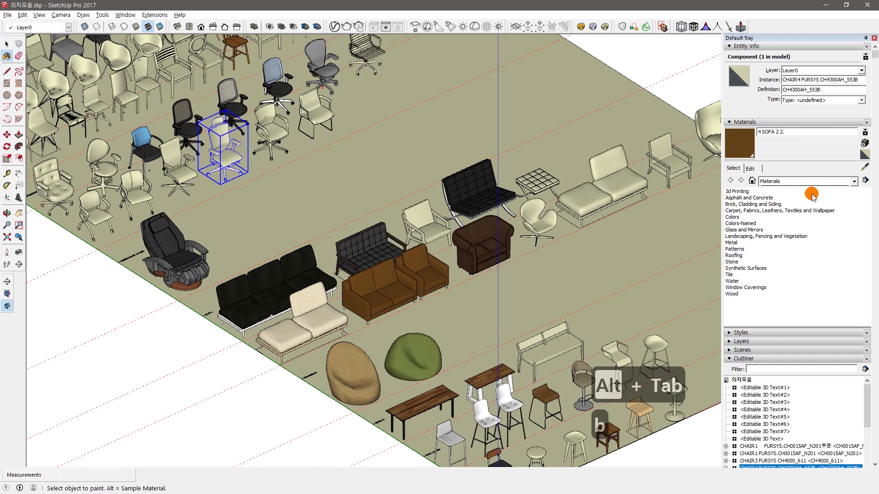
pyautogui.click(811, 189)
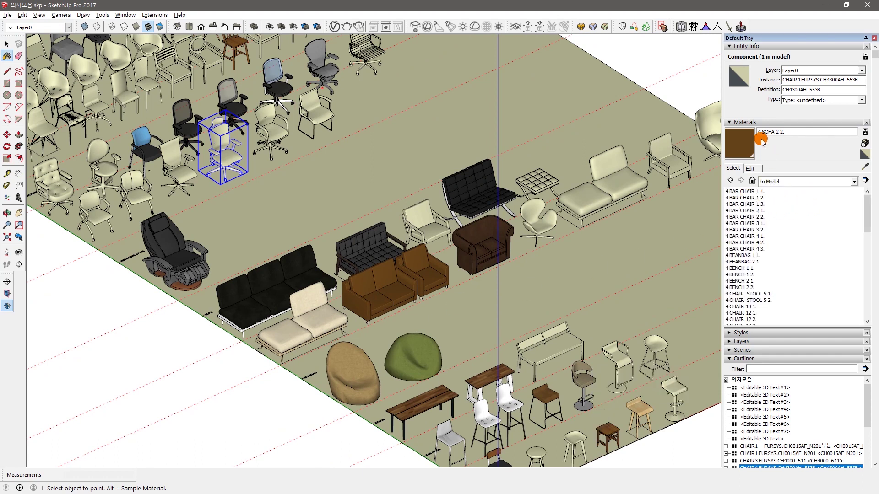
pyautogui.click(418, 296)
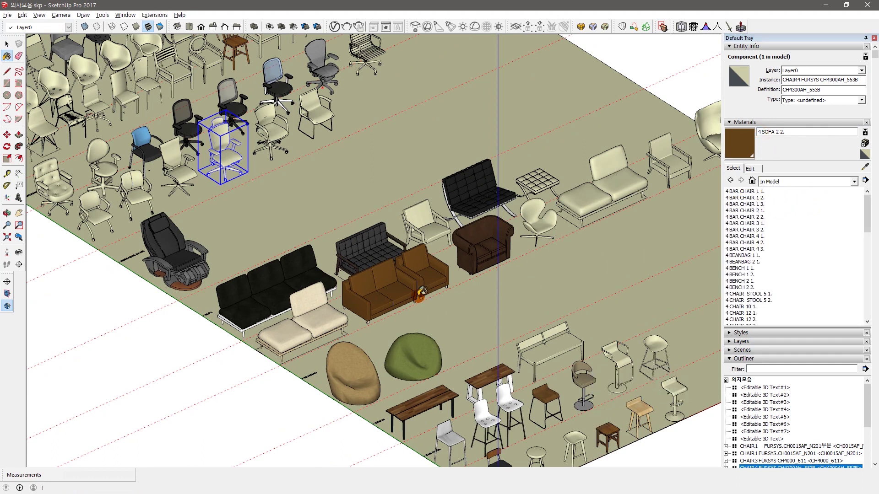
pyautogui.press('space')
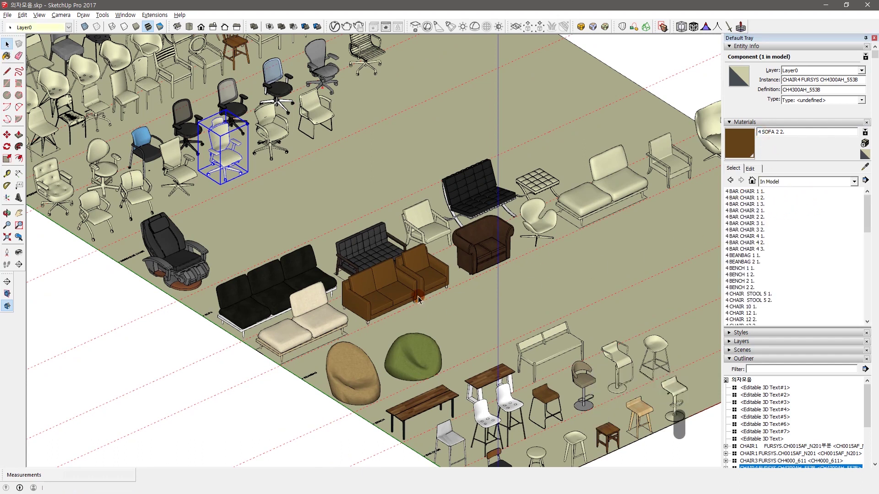
# Copy the brown two-seat sofa from the collection and paste it onto the aisle floor of the office model.
pyautogui.click(390, 303)
pyautogui.hotkey('ctrl', 'c')
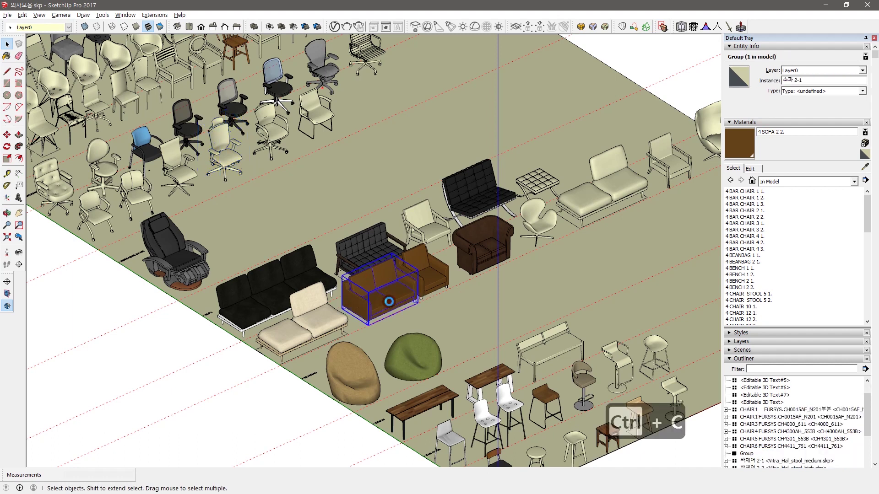
pyautogui.hotkey('alt', 'Tab')
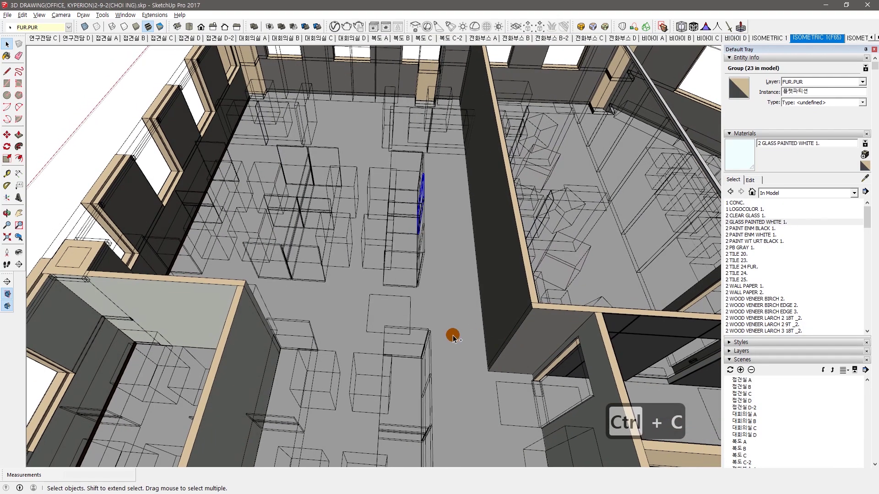
pyautogui.hotkey('ctrl', 'v')
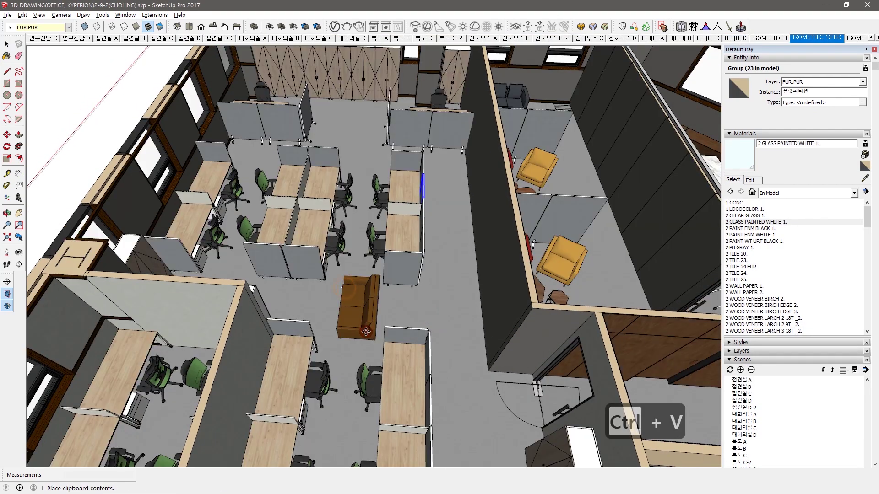
pyautogui.click(349, 328)
# Sample the pasted sofa's material, find its entries in the in-model list, and select 4 SOFA 2 1. and 4 SOFA 2 2. in turn.
pyautogui.scroll(2, 349, 328)
pyautogui.press('b')
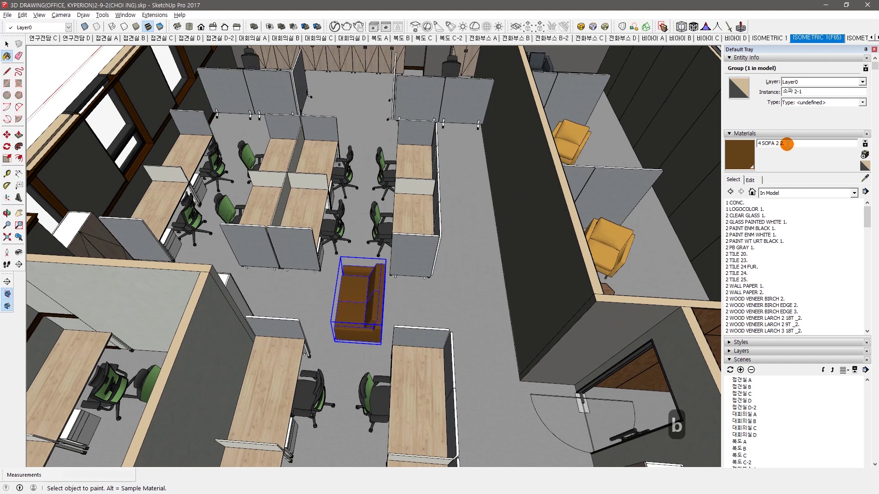
pyautogui.moveTo(867, 214); pyautogui.dragTo(865, 319)
pyautogui.moveTo(385, 272)
pyautogui.mouseDown(button='middle')
pyautogui.moveTo(388, 311)
pyautogui.moveTo(417, 316)
pyautogui.moveTo(376, 284)
pyautogui.mouseUp(button='middle')
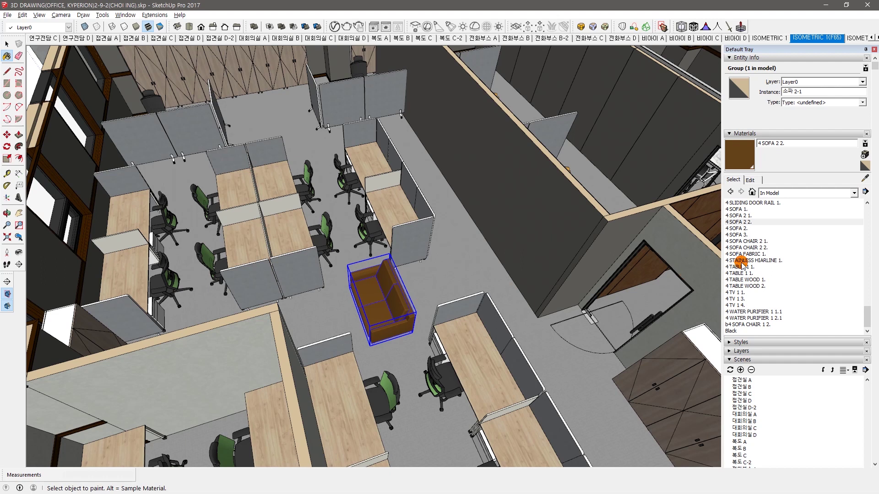
pyautogui.click(755, 216)
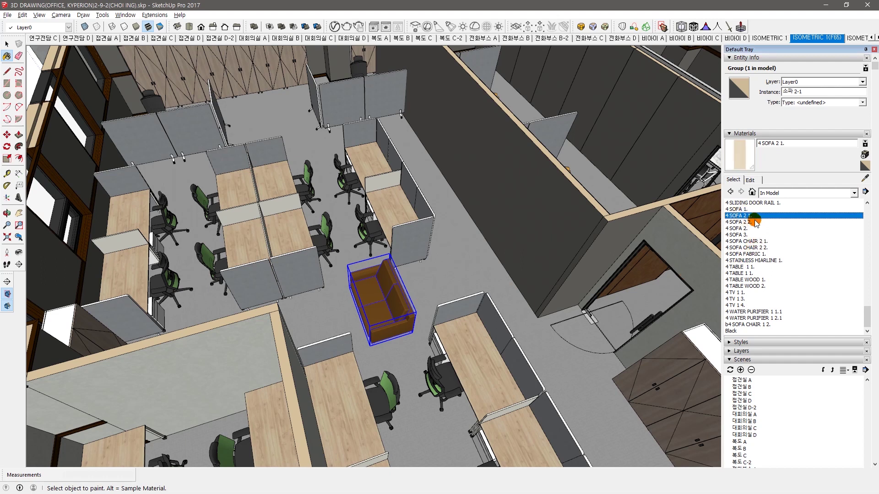
pyautogui.click(756, 222)
pyautogui.click(411, 315)
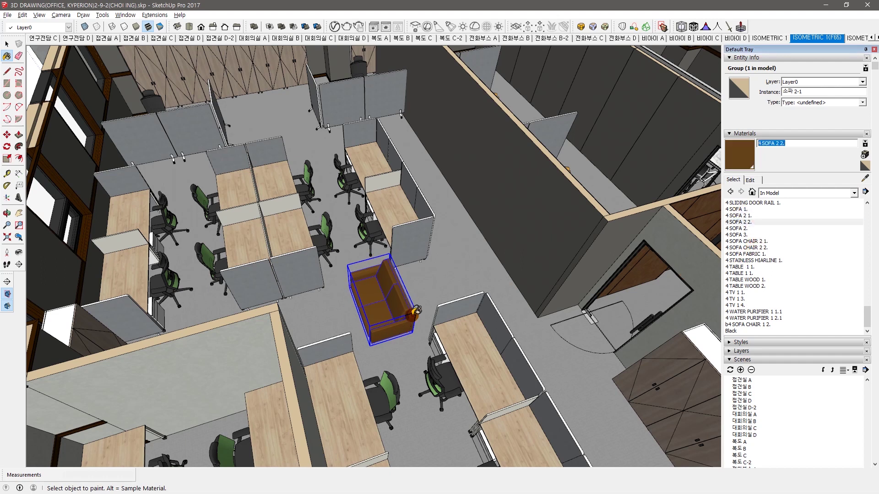
pyautogui.click(790, 143)
# Undo the recent changes in the office model back to before the sofa was pasted, and leave the Paint Bucket.
pyautogui.hotkey('ctrl', 'z')
pyautogui.hotkey('ctrl', 'z')
pyautogui.hotkey('ctrl', 'z')
pyautogui.moveTo(376, 298); pyautogui.dragTo(396, 302, button='middle')
pyautogui.hotkey('ctrl', 'z')
pyautogui.hotkey('ctrl', 'z')
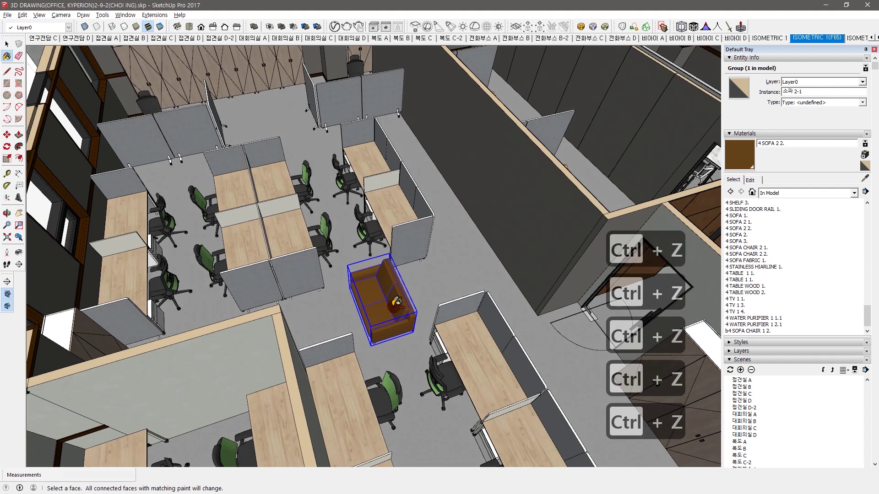
pyautogui.hotkey('ctrl', 'z')
pyautogui.hotkey('ctrl', 'z')
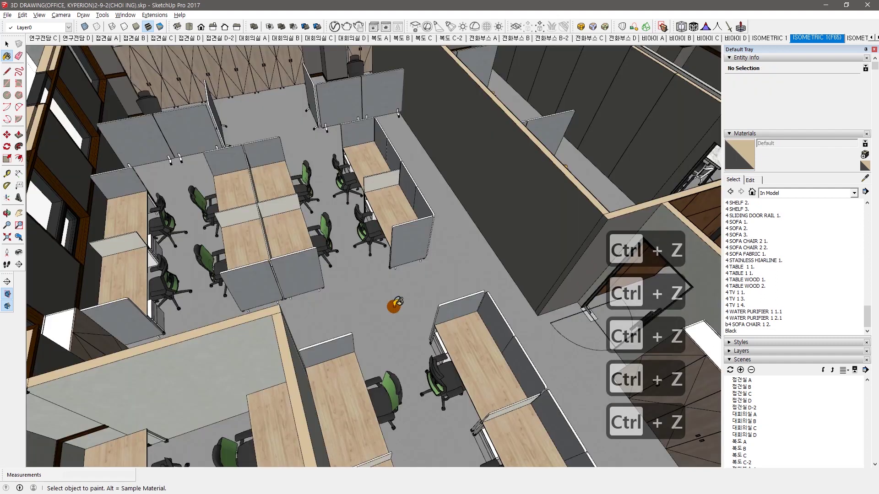
pyautogui.press('space')
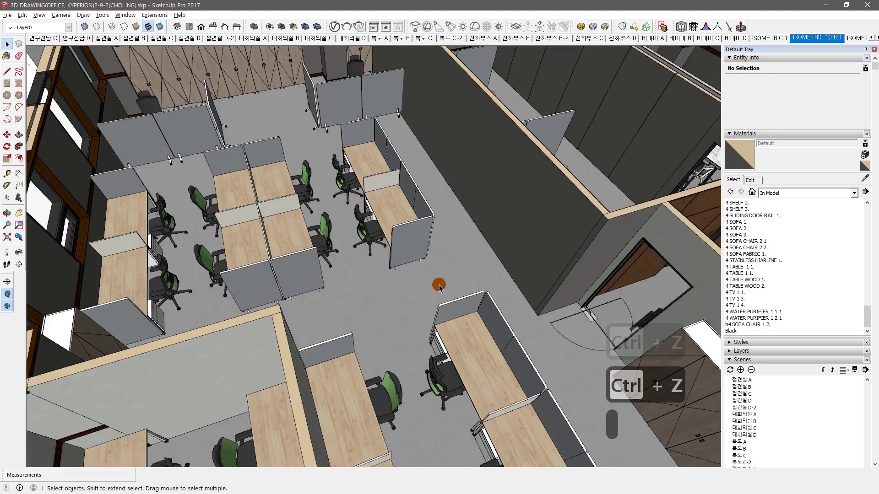
# Revisit the brown sofa in the collection, and select the 4 SOFA 1. material in the office model.
pyautogui.hotkey('alt', 'Tab')
pyautogui.press('v')
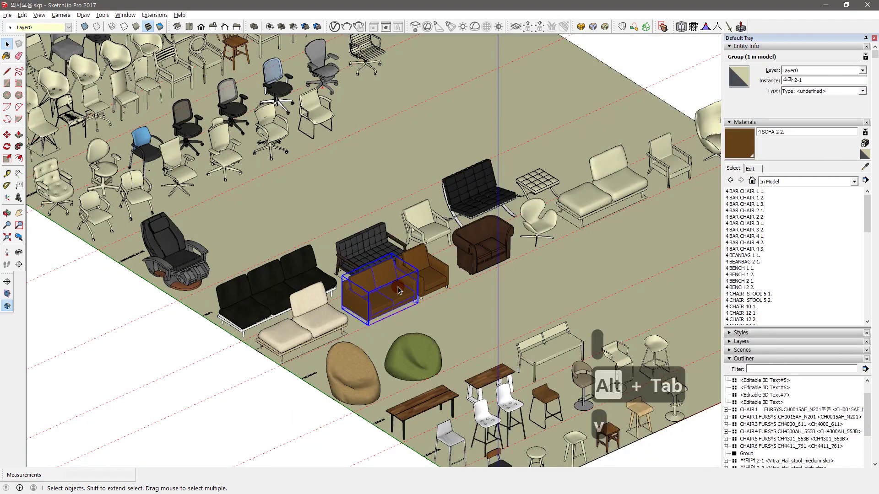
pyautogui.hotkey('alt', 'Tab')
pyautogui.click(733, 222)
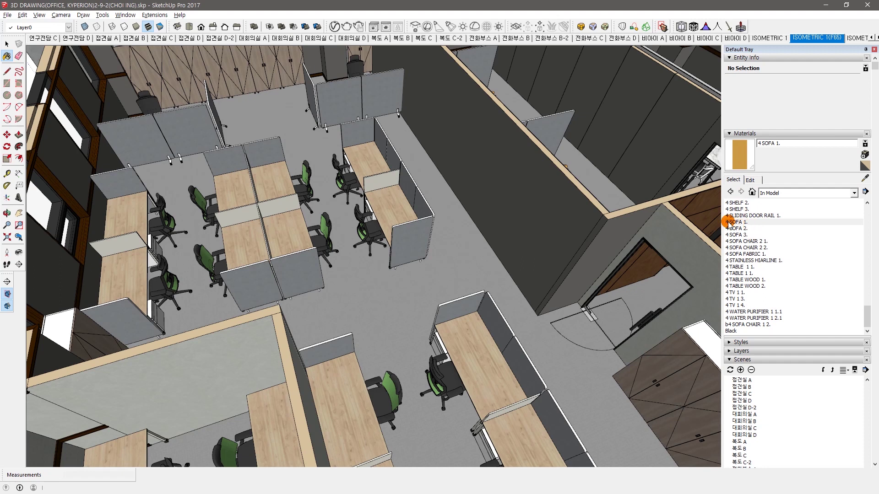
# Paste the brown sofa into a new untitled model and open the Materials browser with the Paint Bucket.
pyautogui.click(430, 276)
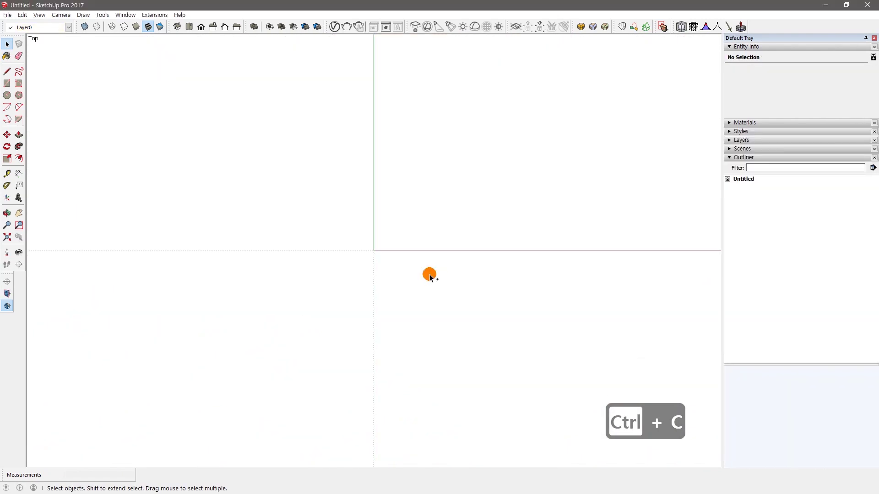
pyautogui.hotkey('ctrl', 'v')
pyautogui.click(437, 228)
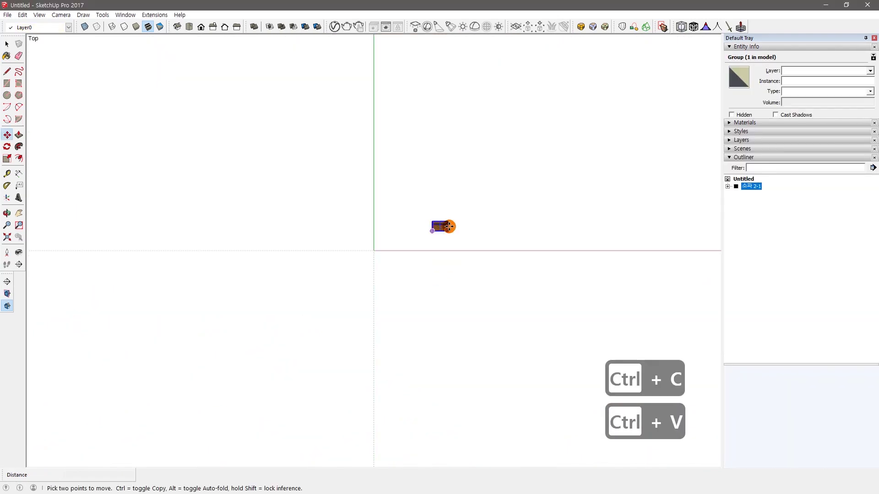
pyautogui.press('b')
pyautogui.click(752, 181)
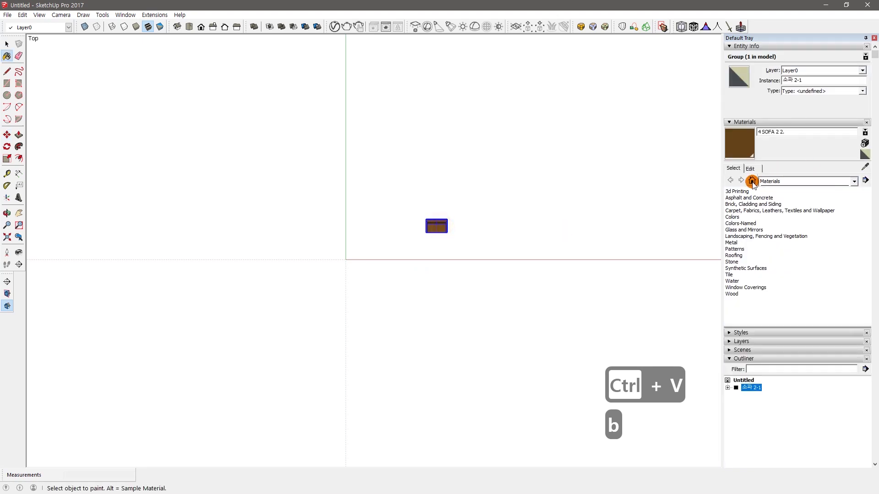
# Copy the name 4 SOFA 1. from the office model's material and rename the untitled model's 4 SOFA 2 1. material with it.
pyautogui.hotkey('alt', 'Tab')
pyautogui.click(754, 165)
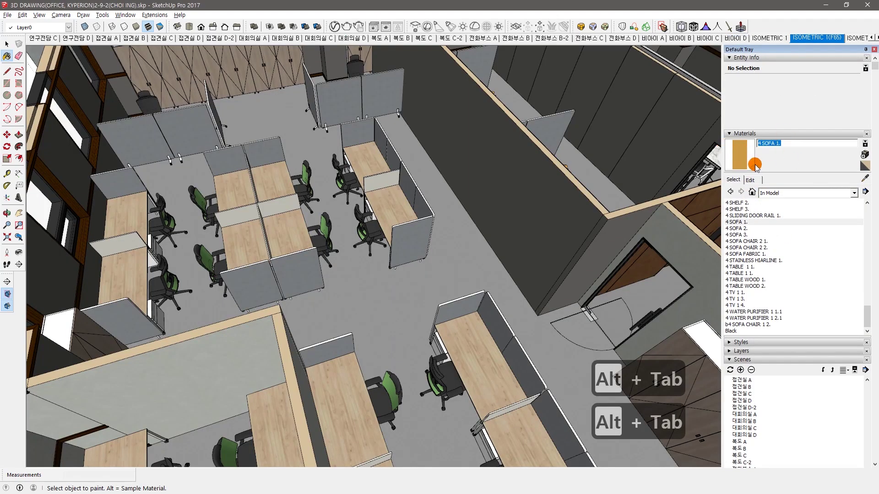
pyautogui.hotkey('ctrl', 'c')
pyautogui.hotkey('alt', 'Tab')
pyautogui.hotkey('ctrl', 'v')
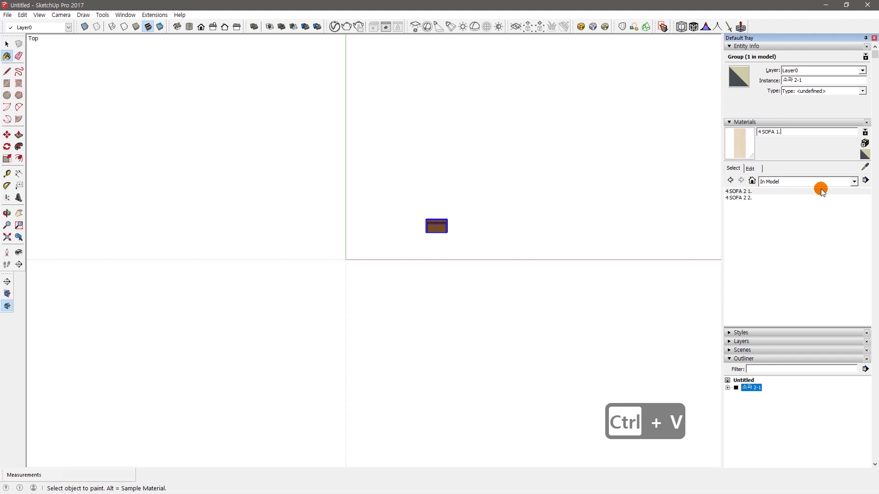
pyautogui.press('Tab')
pyautogui.scroll(2, 481, 249)
pyautogui.press('space')
pyautogui.moveTo(480, 249); pyautogui.dragTo(610, 235, button='middle')
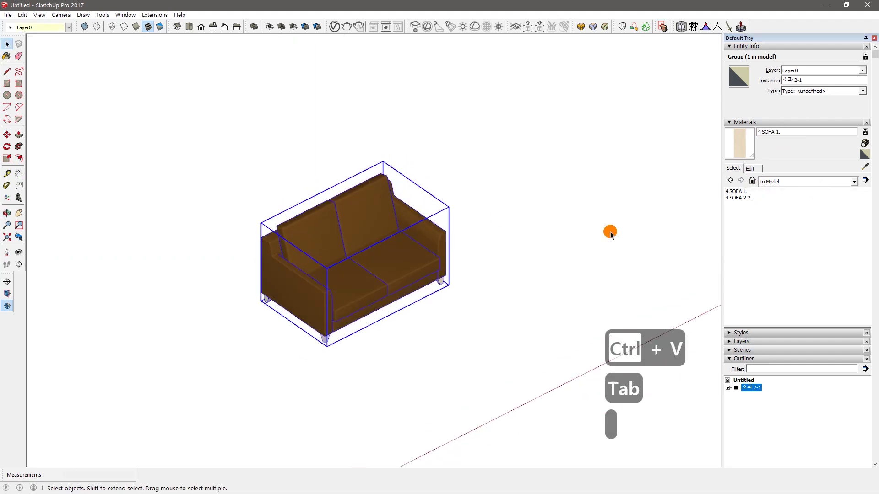
# Inspect the sofa's two materials, 4 SOFA 1. and 4 SOFA 2 2., in the untitled model.
pyautogui.click(745, 192)
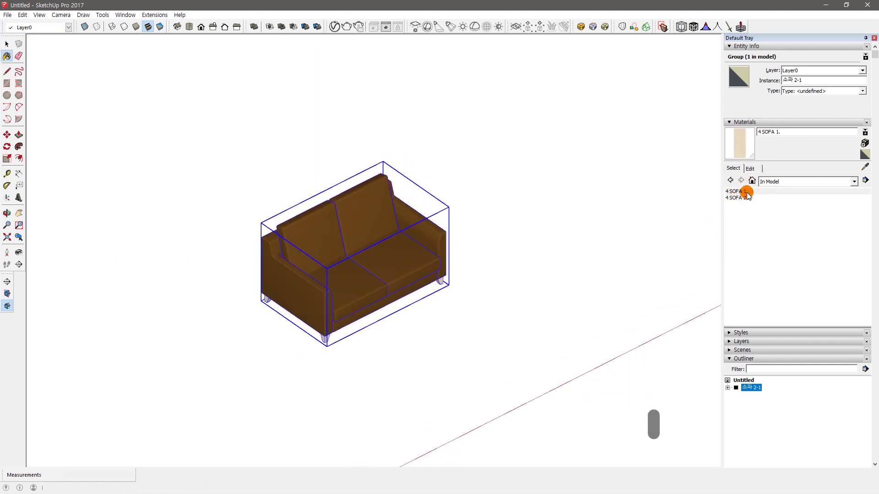
pyautogui.click(743, 198)
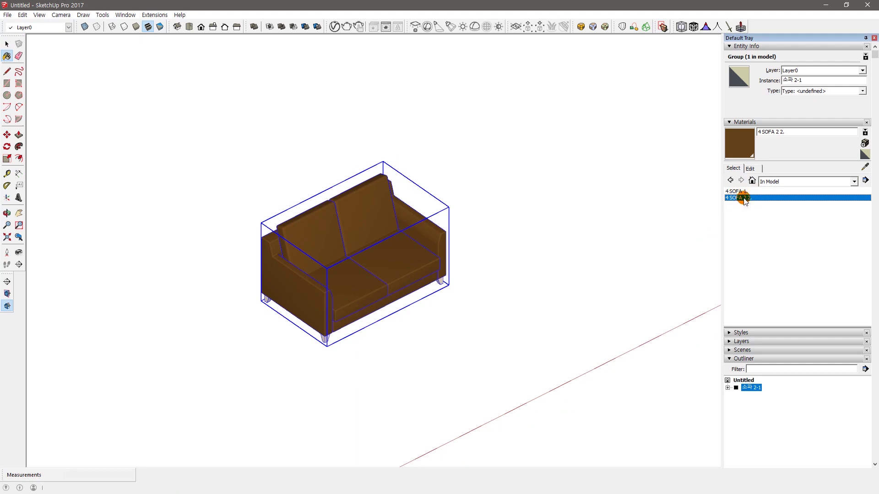
pyautogui.moveTo(428, 259); pyautogui.dragTo(437, 257, button='middle')
pyautogui.press('space')
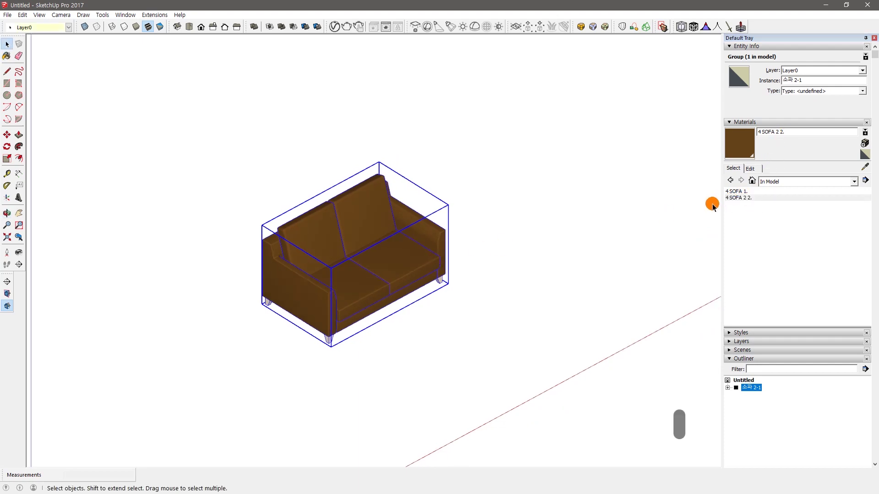
pyautogui.click(741, 198)
pyautogui.press('space')
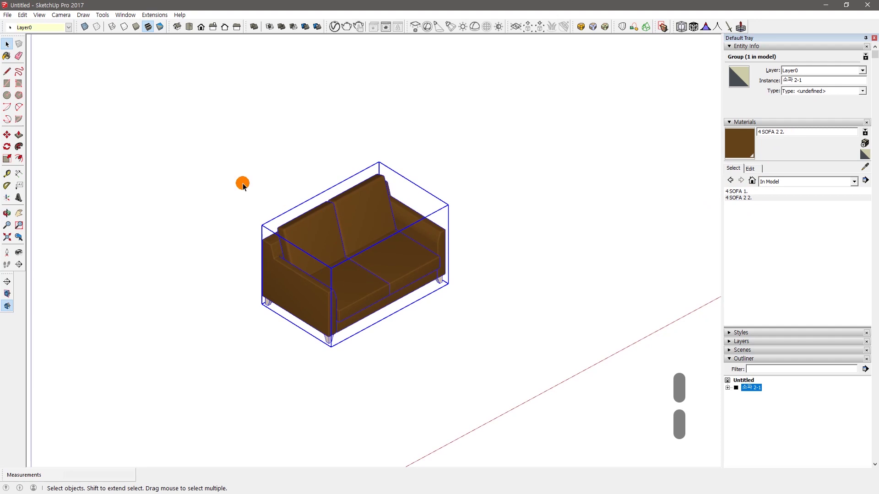
# Copy the sofa from the untitled model and paste it onto the office model's floor among the desks.
pyautogui.hotkey('ctrl', 'c')
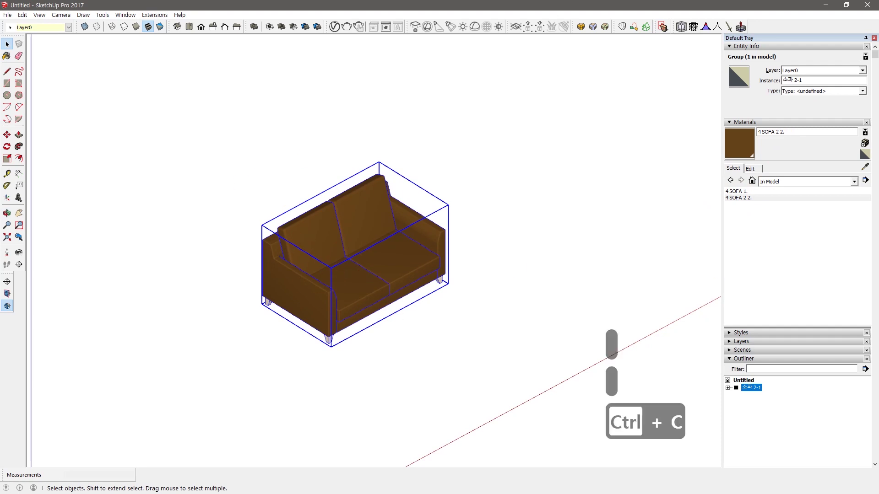
pyautogui.hotkey('alt', 'Tab')
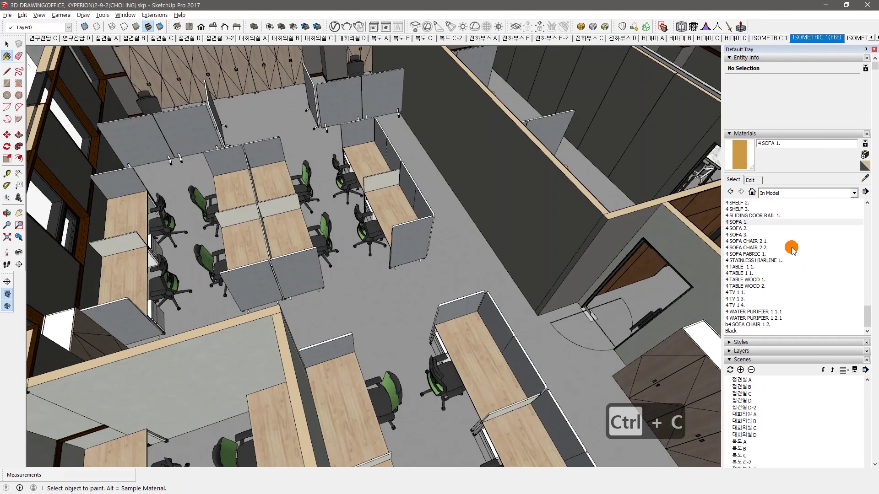
pyautogui.click(739, 222)
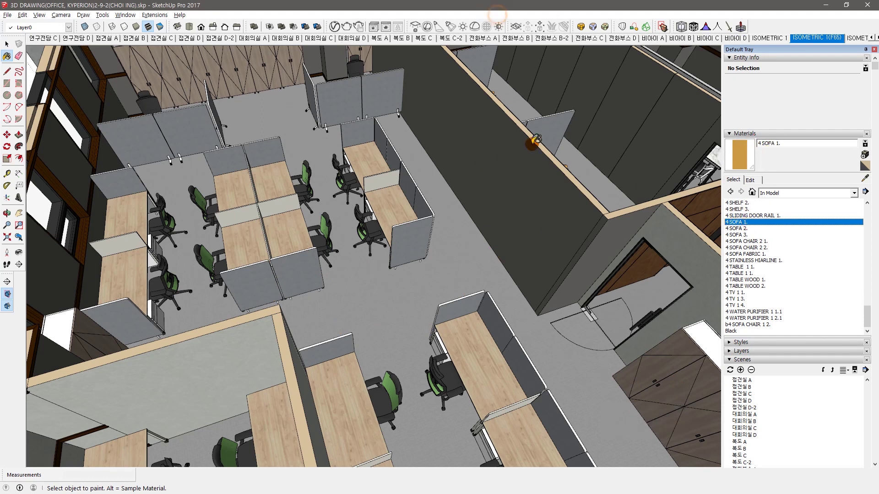
pyautogui.hotkey('ctrl', 'v')
pyautogui.click(398, 300)
pyautogui.scroll(5, 397, 300)
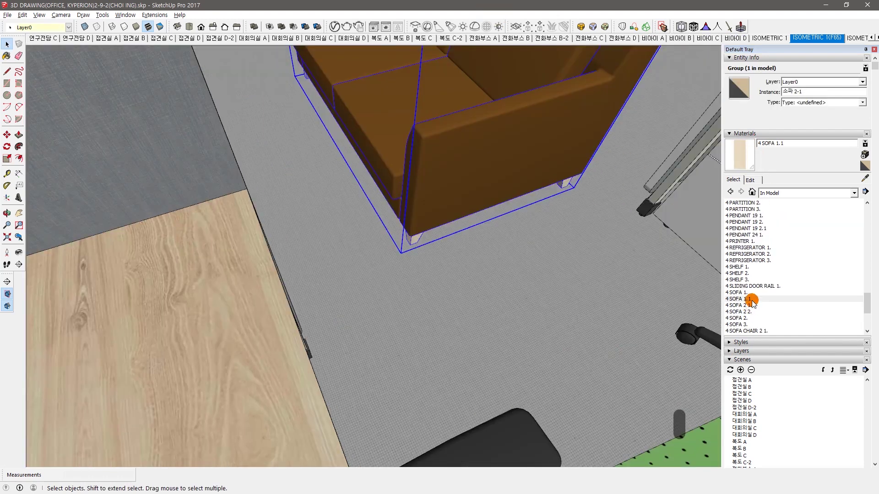
# Compare the office model's 4 SOFA 1. and 4 SOFA 1.1 materials with the untitled model's 4 SOFA 1. material.
pyautogui.click(753, 294)
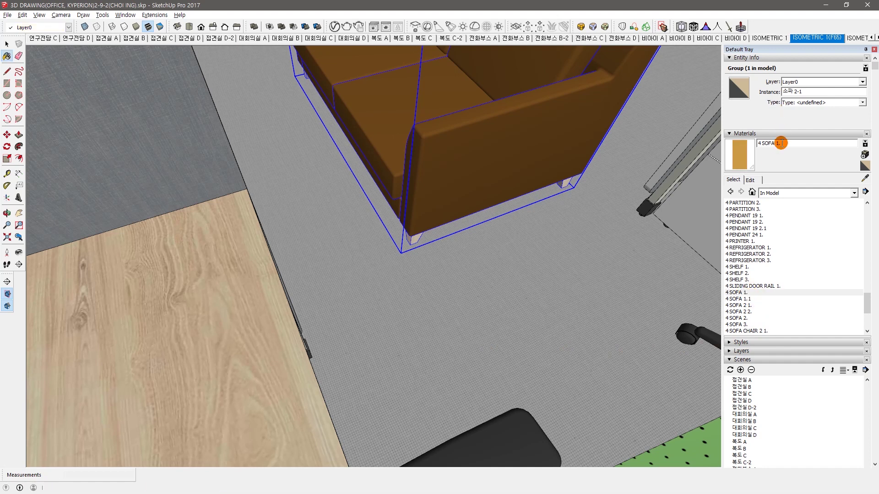
pyautogui.click(734, 299)
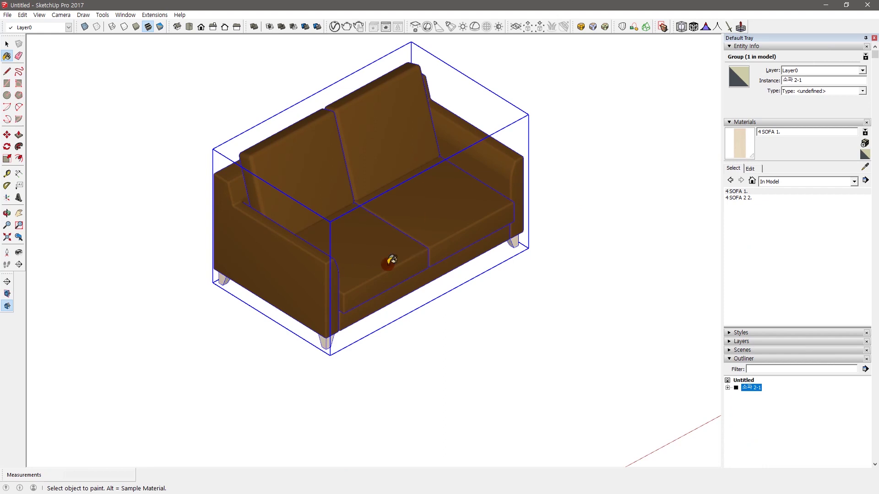
pyautogui.click(735, 191)
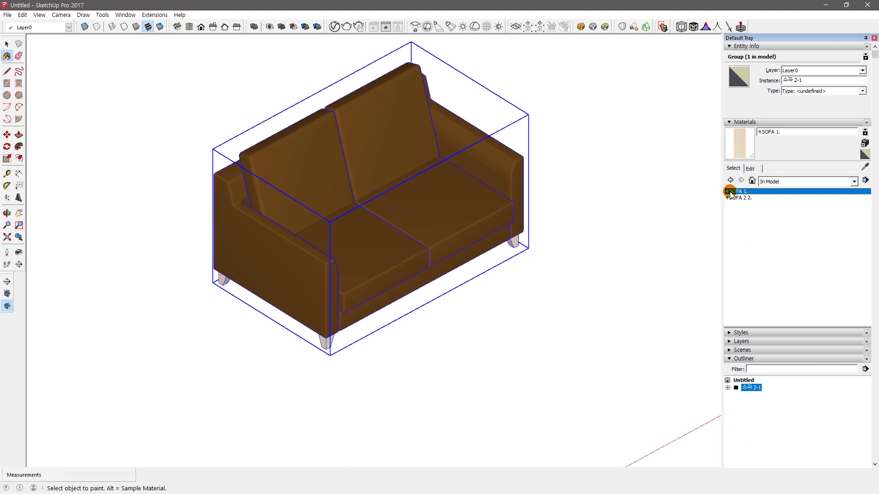
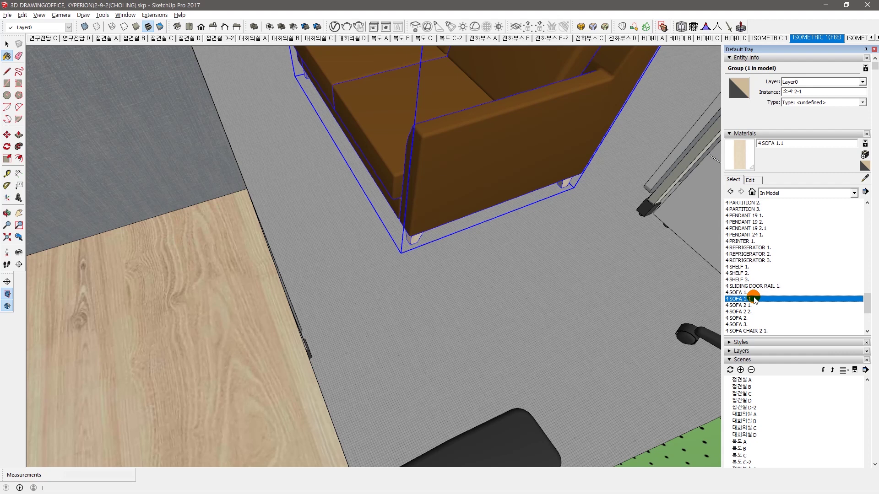
pyautogui.click(749, 293)
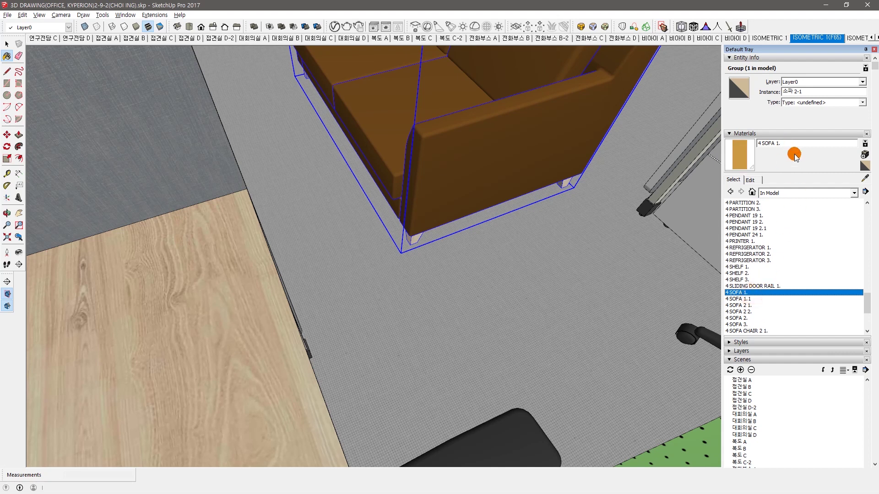
# Look through the office model's numbered material names back to the start of the list.
pyautogui.moveTo(865, 305)
pyautogui.mouseDown()
pyautogui.moveTo(867, 332)
pyautogui.moveTo(868, 252)
pyautogui.moveTo(867, 294)
pyautogui.mouseUp()
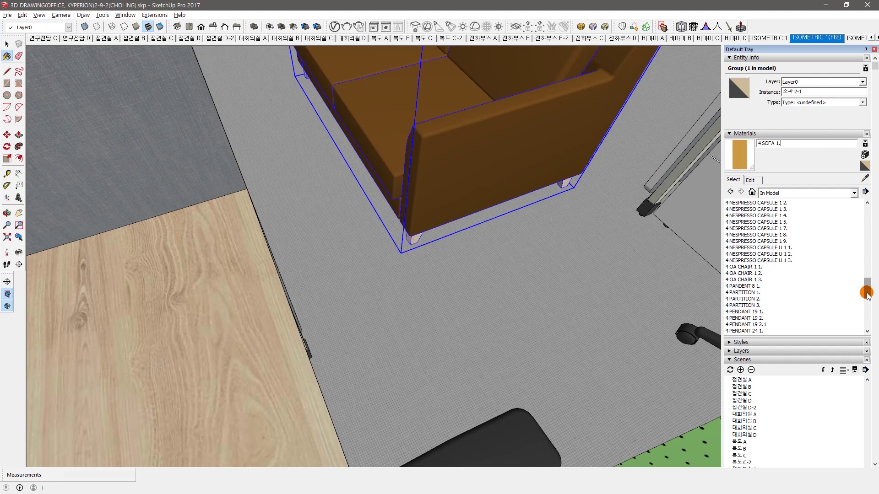
pyautogui.moveTo(866, 294); pyautogui.dragTo(868, 197)
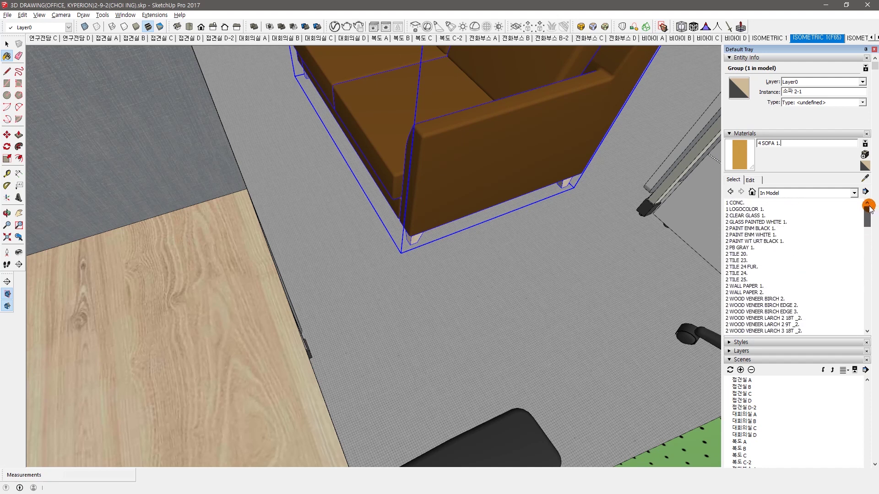
pyautogui.moveTo(315, 244); pyautogui.dragTo(316, 257, button='middle')
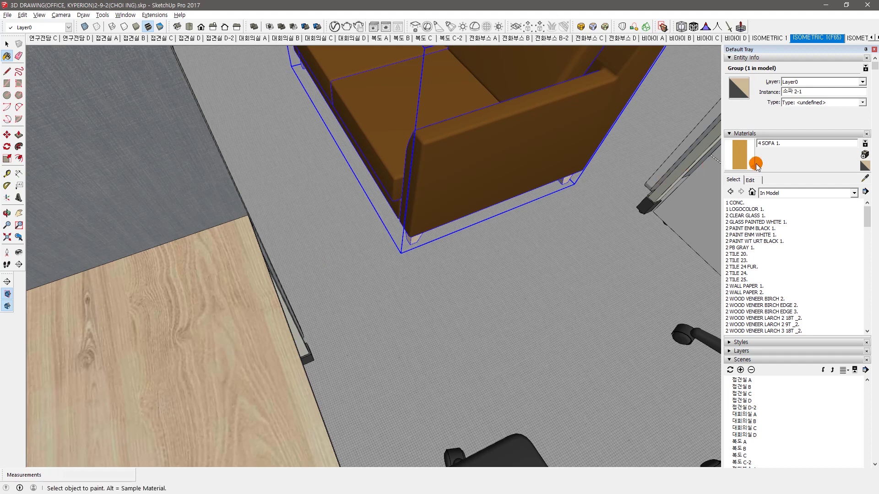
pyautogui.click(786, 146)
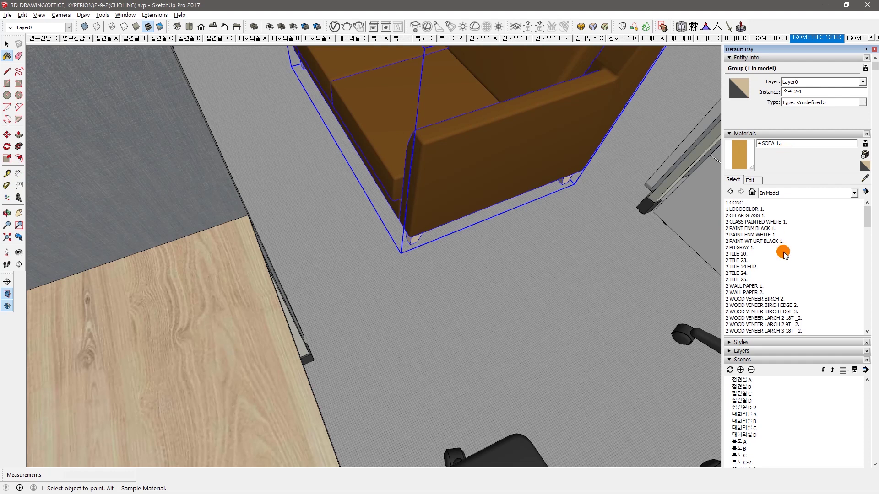
# Leave the Paint Bucket and select the carpet tile floor group in the office model.
pyautogui.click(7, 43)
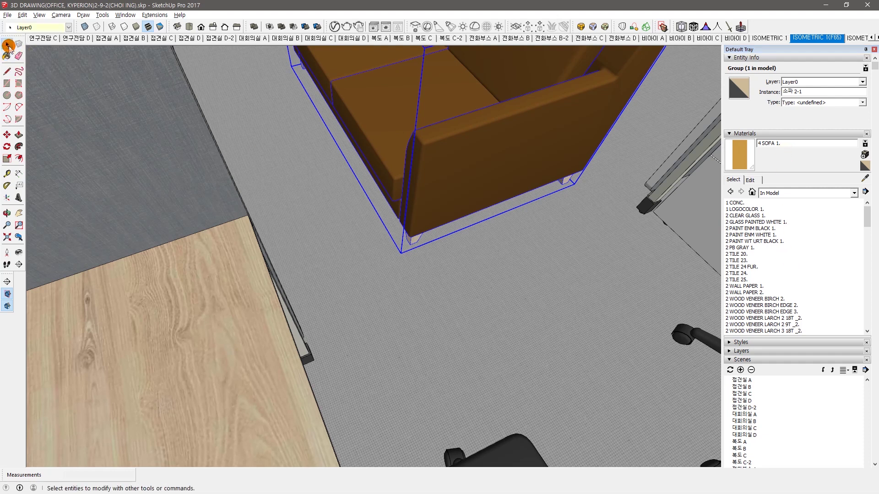
pyautogui.middleClick(389, 327)
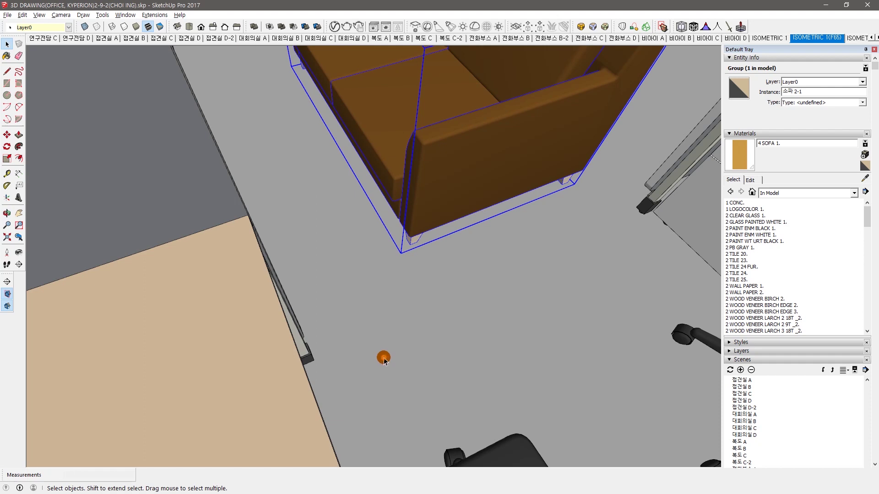
pyautogui.click(384, 359)
pyautogui.hotkey('ctrl', 'z')
pyautogui.scroll(-10, 384, 362)
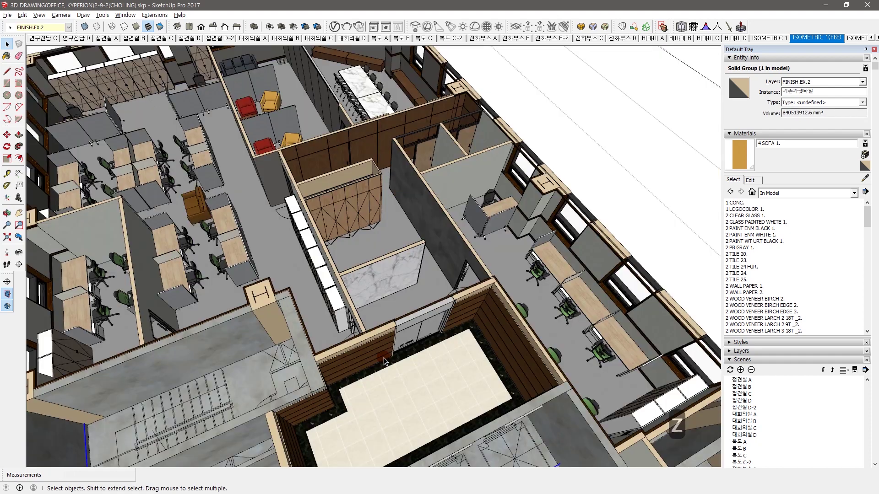
pyautogui.scroll(-2, 389, 370)
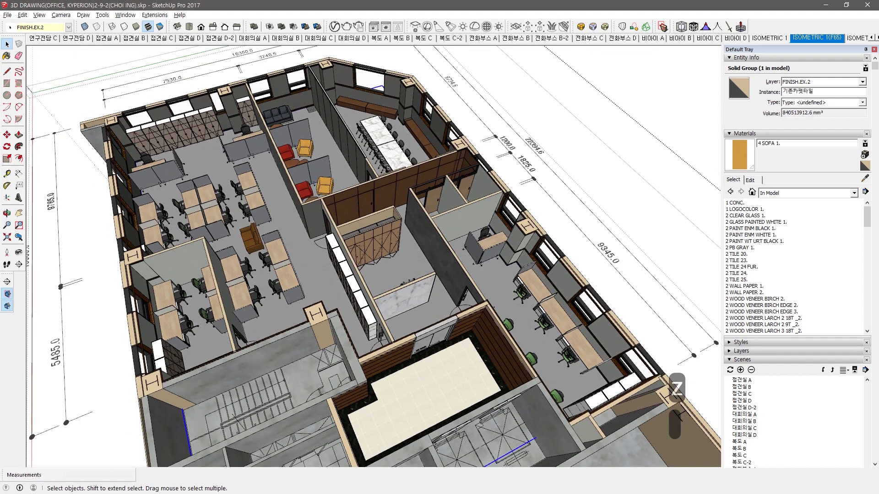
pyautogui.scroll(3, 307, 272)
# Point out the leading number in the material name 4 SOFA 1. and look over the whole office model.
pyautogui.click(770, 206)
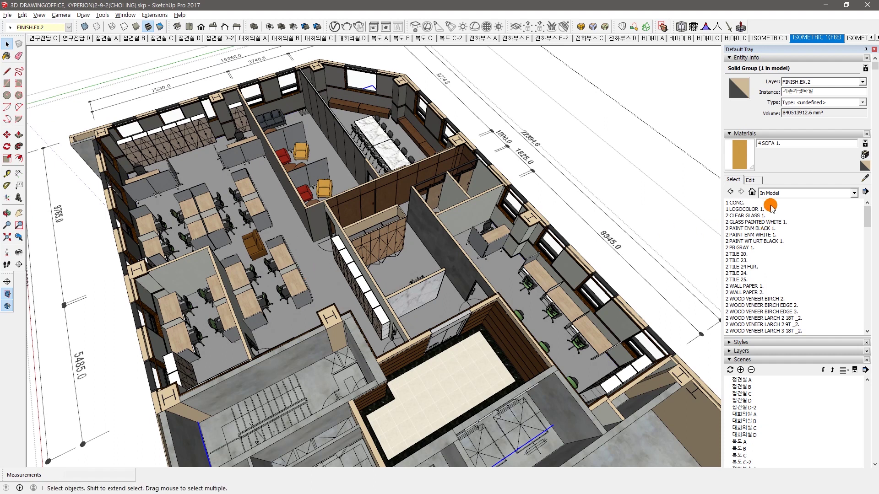
pyautogui.click(768, 143)
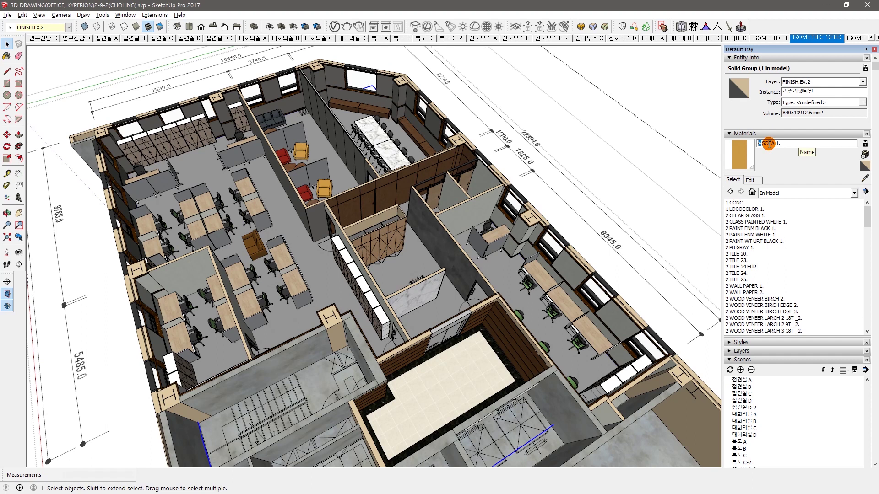
pyautogui.click(376, 256)
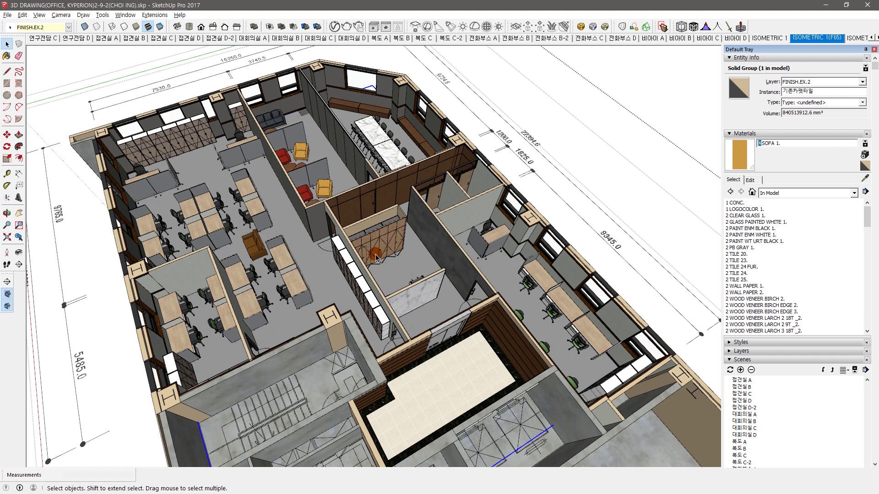
pyautogui.click(787, 144)
pyautogui.moveTo(268, 258); pyautogui.dragTo(296, 233, button='middle')
pyautogui.scroll(2, 296, 233)
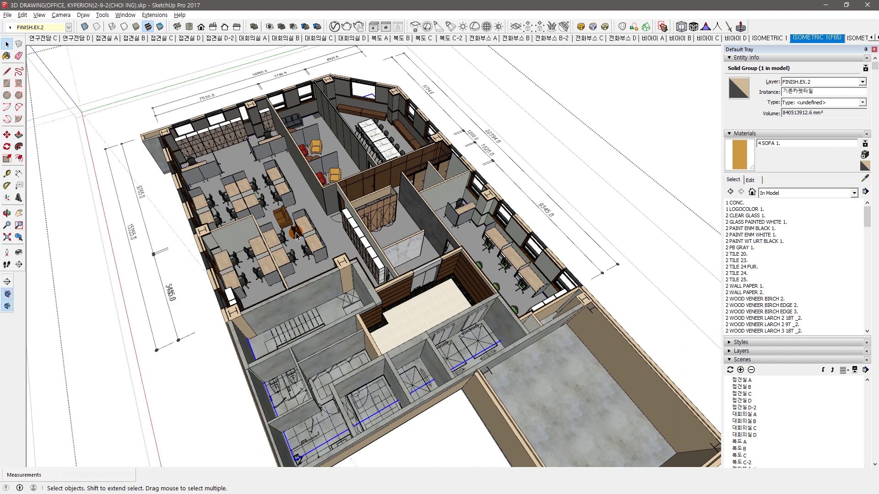
pyautogui.moveTo(296, 235); pyautogui.dragTo(317, 284, button='middle')
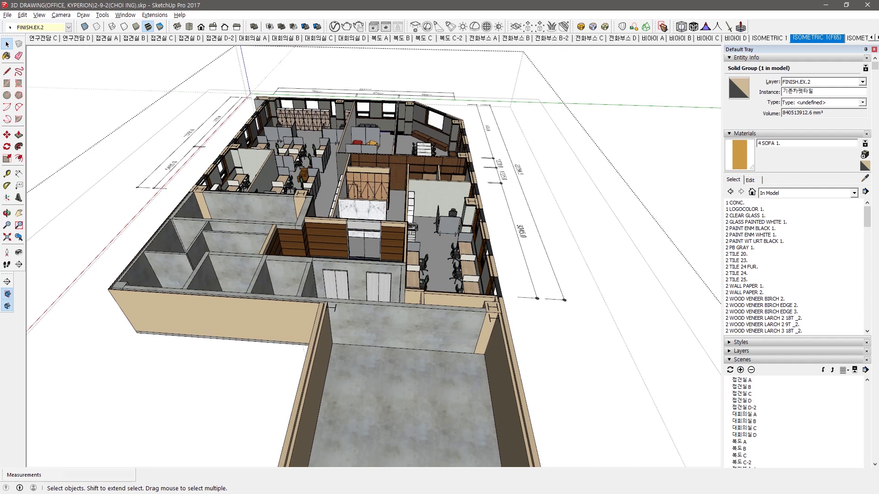
# Switch to Windows Photo Viewer and compare the exported ceiling plan and floor plan images of the office.
pyautogui.hotkey('alt', 'Tab')
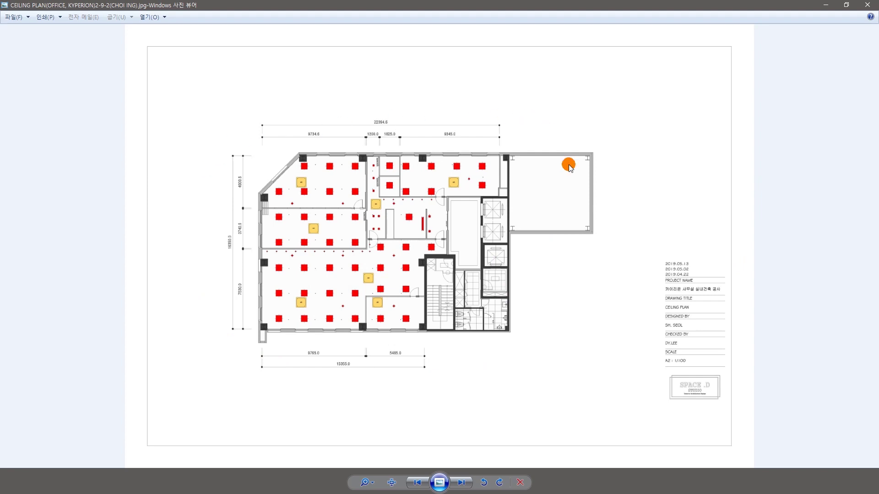
pyautogui.press('Right')
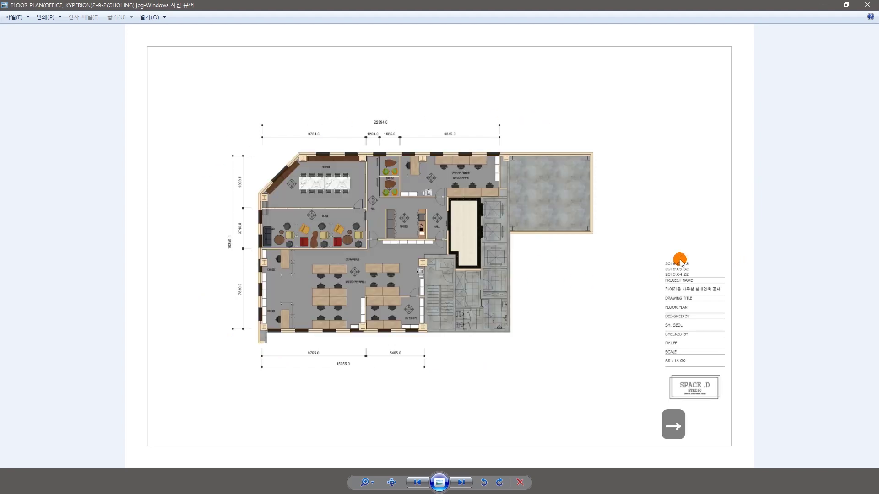
pyautogui.press('Left')
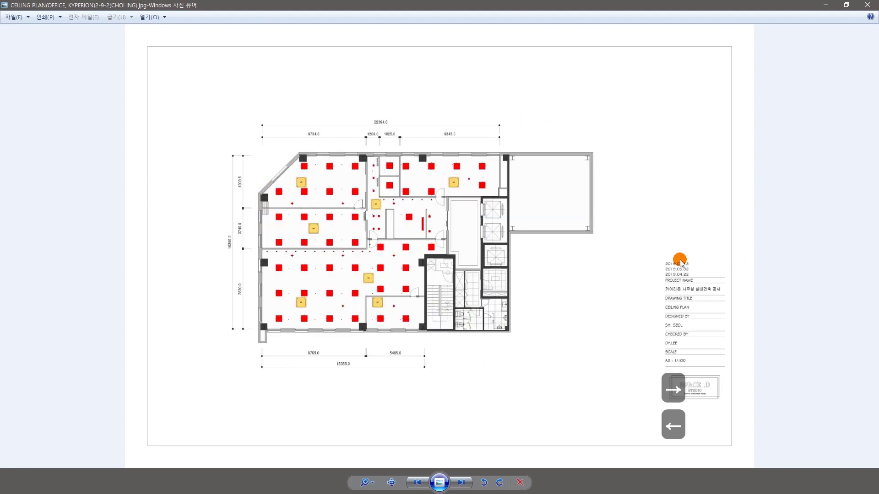
pyautogui.press('Right')
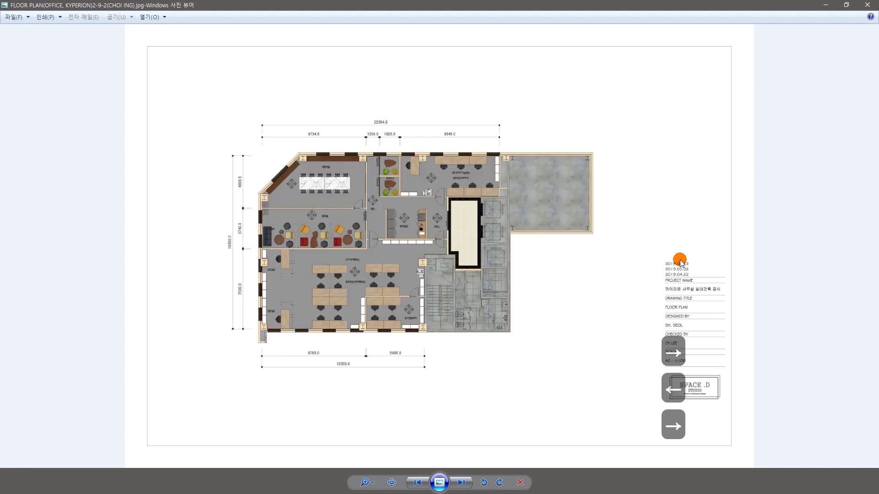
pyautogui.press('Right')
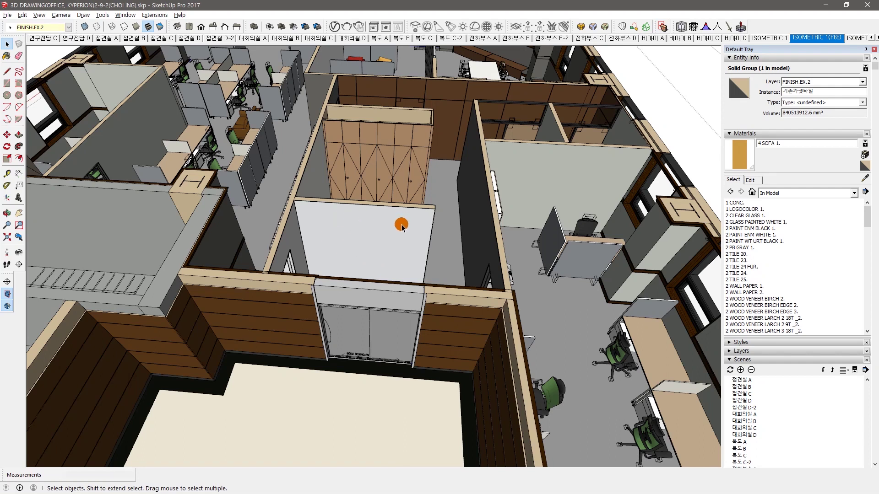
# Activate scene 1-2 in the office model and compare its marble wall with the rendered perspective in Windows Photo Viewer.
pyautogui.click(775, 134)
pyautogui.moveTo(865, 303); pyautogui.dragTo(868, 226)
pyautogui.click(742, 202)
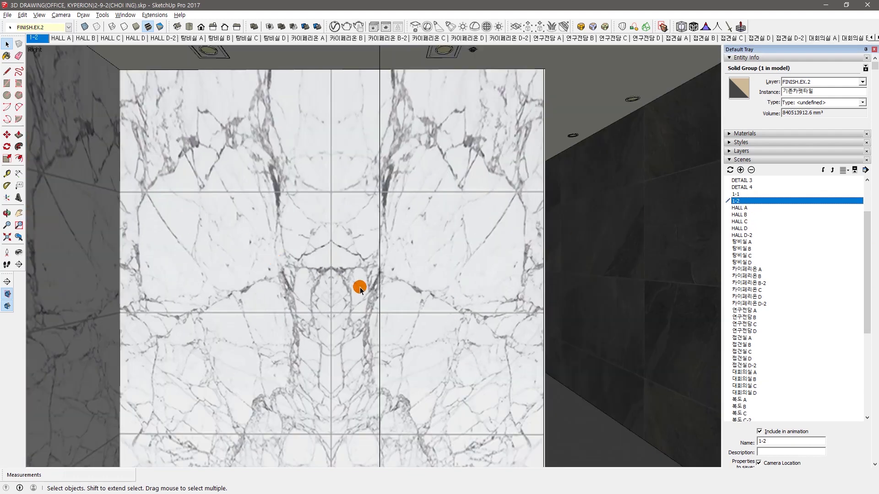
pyautogui.scroll(-3, 359, 287)
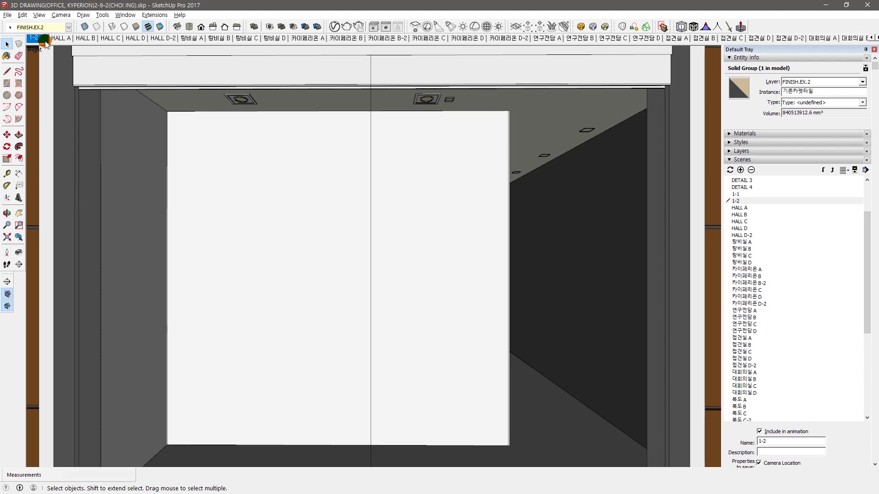
pyautogui.click(36, 38)
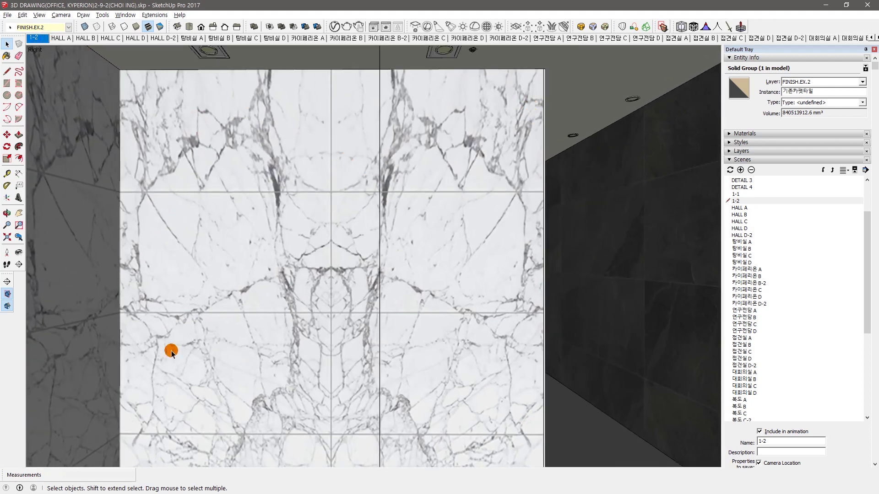
pyautogui.hotkey('alt', 'Tab')
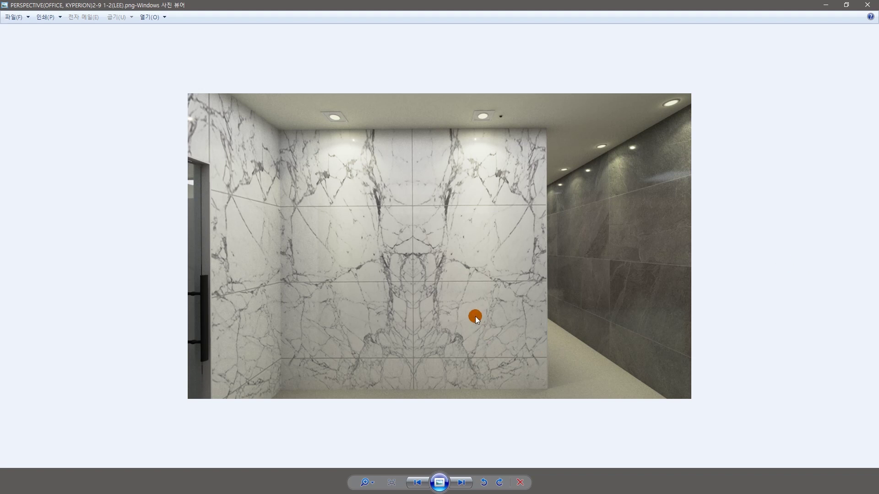
# Show the HALL D-2 render in Windows Photo Viewer and compare it with scene HALL D-2 of the SketchUp office model.
pyautogui.click(456, 484)
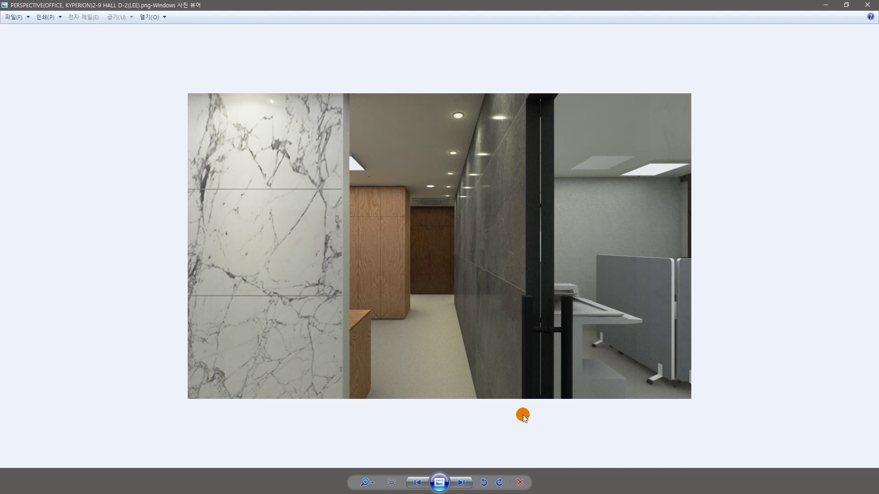
pyautogui.hotkey('alt', 'Tab')
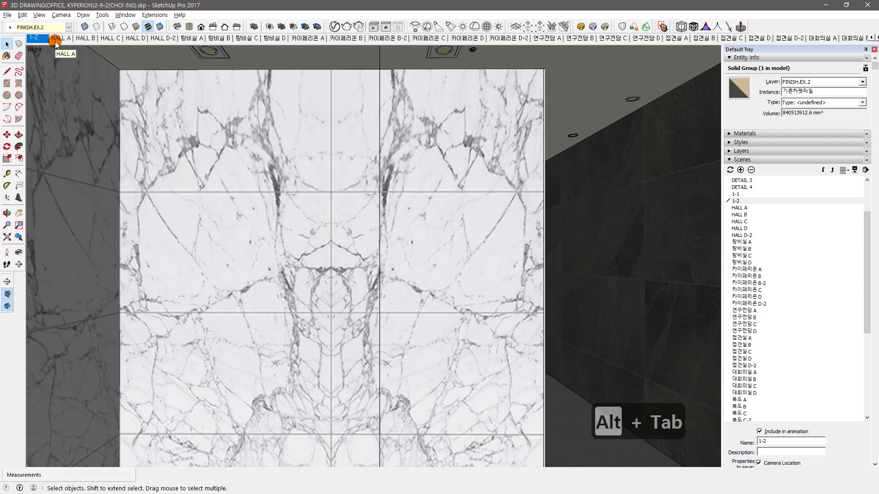
pyautogui.click(162, 38)
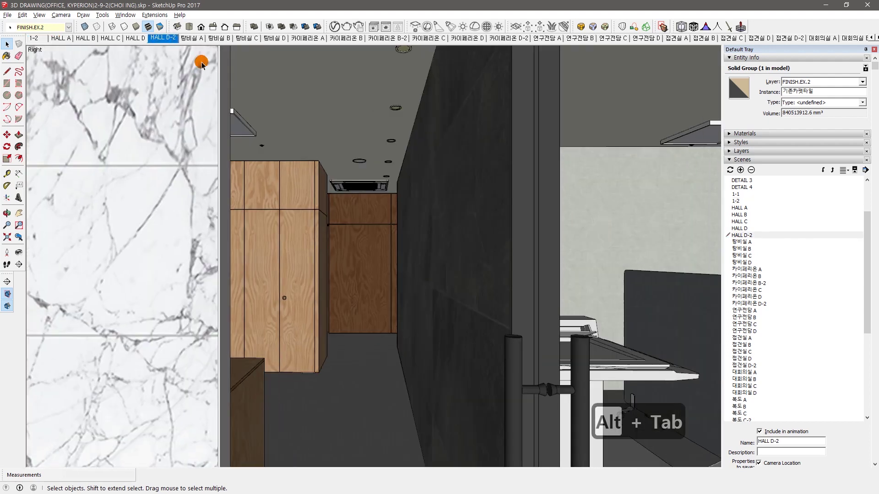
pyautogui.hotkey('alt', 'Tab')
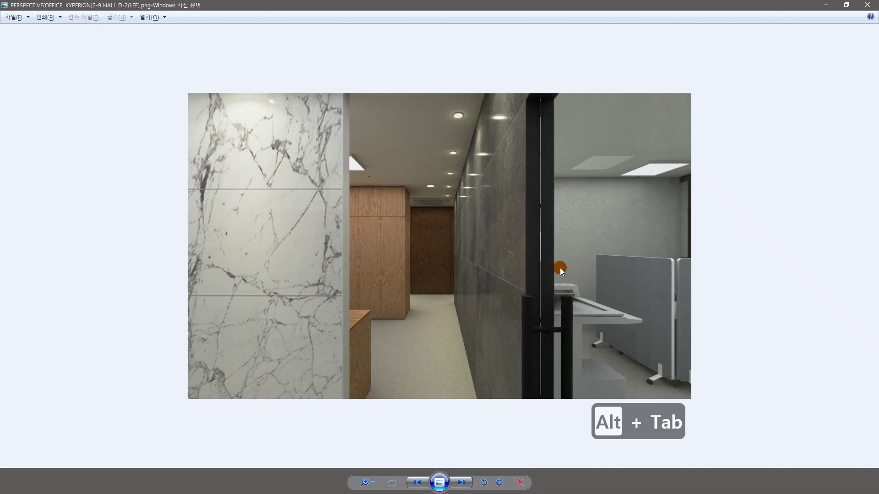
# Page through the following office renders in Windows Photo Viewer, past the 대회의실B meeting room and the 전화부스B-2 phone booths.
pyautogui.click(459, 484)
pyautogui.click(459, 484)
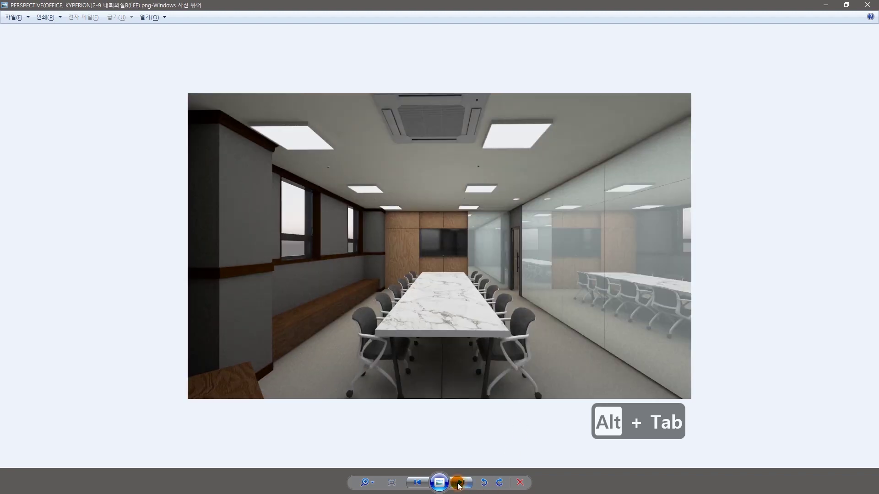
pyautogui.click(459, 484)
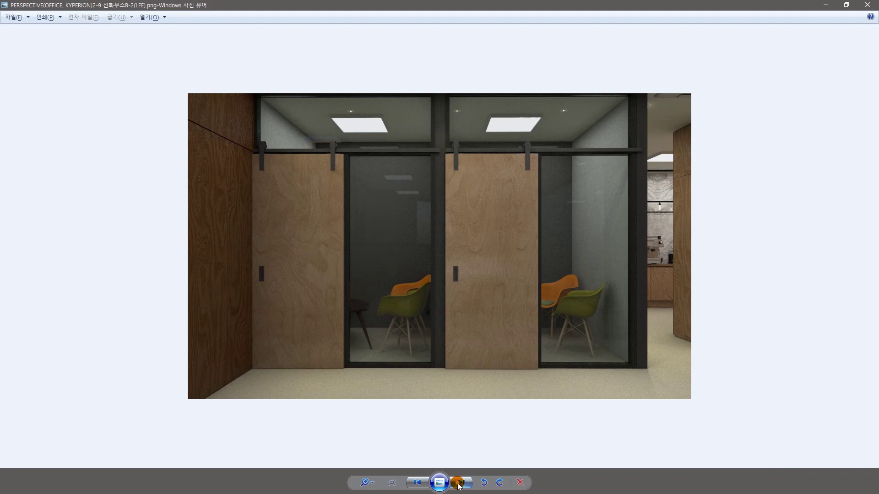
pyautogui.click(459, 484)
# Return to the SketchUp office model and view the reception room scenes 접견실 B, 접견실 C, 접견실 D and 접견실 D-2.
pyautogui.hotkey('alt', 'Tab')
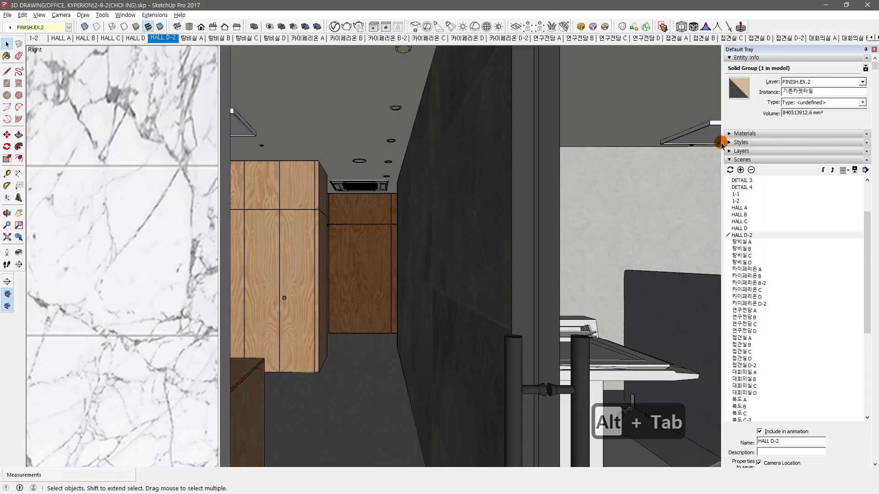
pyautogui.click(702, 38)
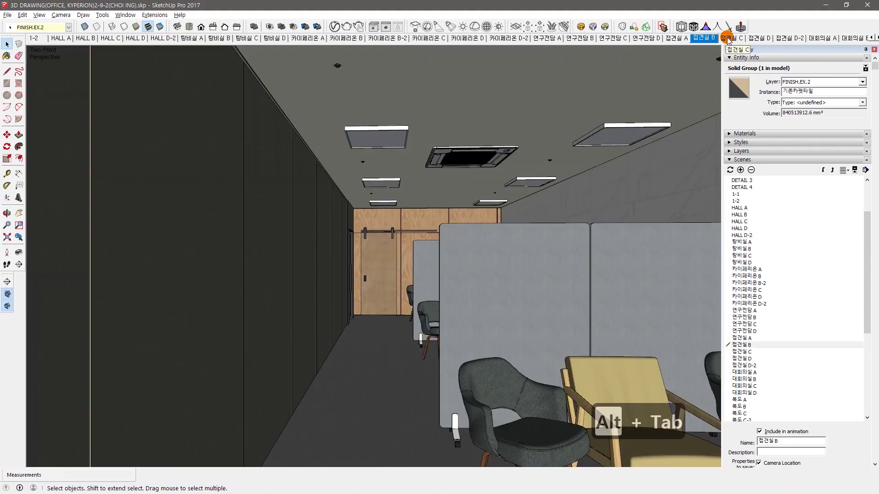
pyautogui.click(728, 39)
pyautogui.click(758, 38)
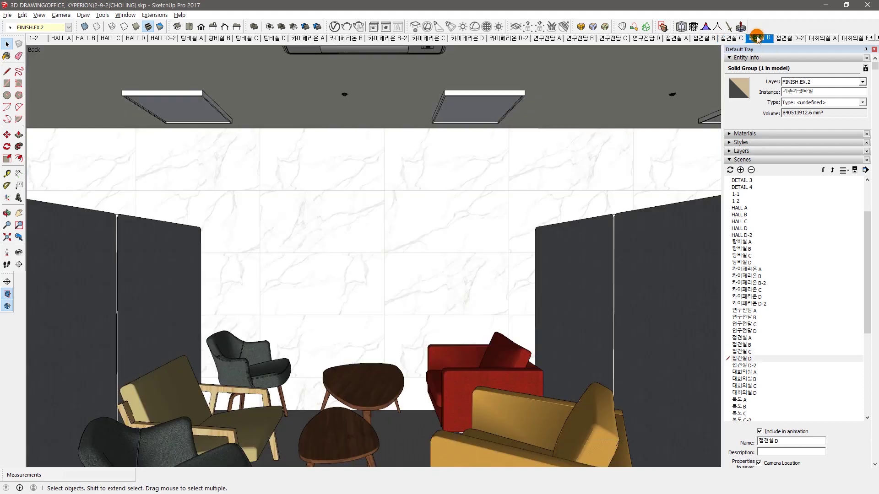
pyautogui.click(786, 38)
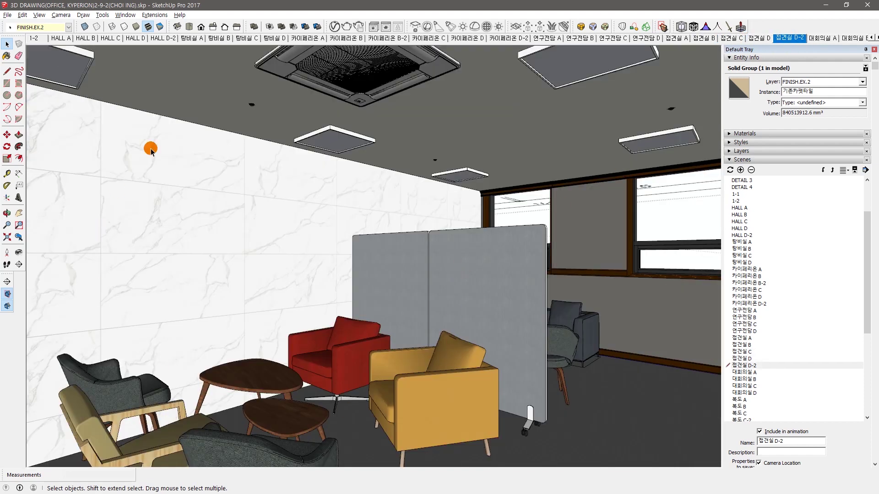
# Switch to Windows Photo Viewer and look through the remaining perspective renders of the meeting room, pantry, workspaces and corridor.
pyautogui.hotkey('alt', 'Tab')
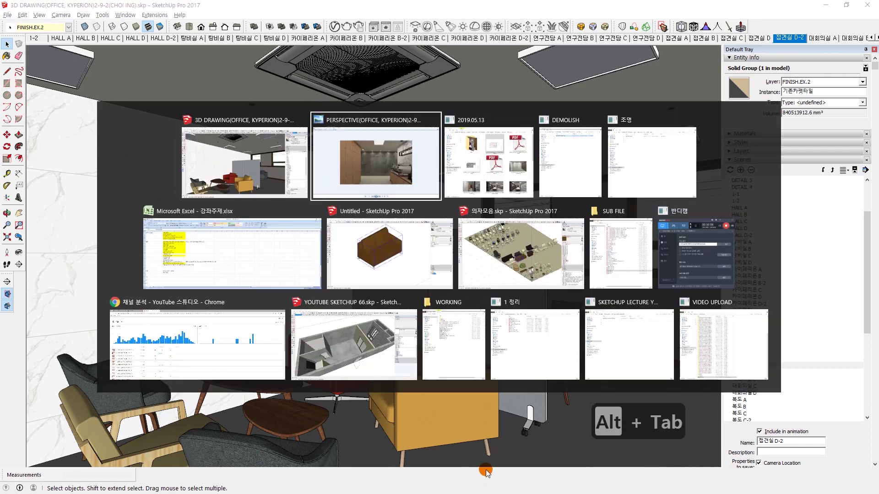
pyautogui.click(463, 483)
pyautogui.click(463, 483)
pyautogui.click(464, 483)
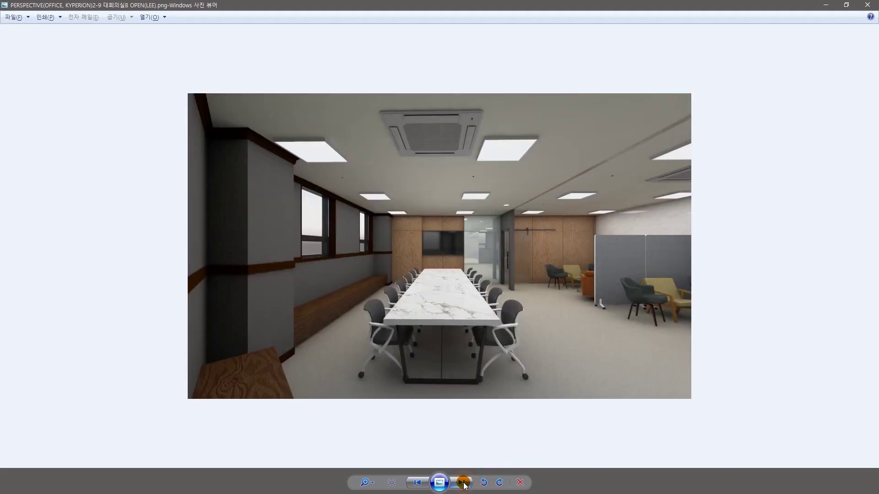
pyautogui.click(463, 482)
pyautogui.click(463, 483)
pyautogui.click(464, 483)
pyautogui.click(464, 483)
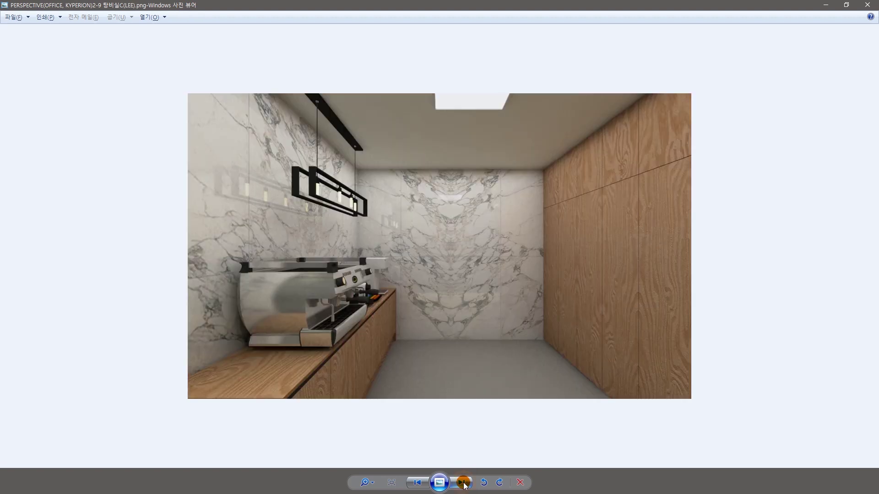
pyautogui.click(464, 483)
pyautogui.click(464, 483)
pyautogui.click(463, 483)
pyautogui.click(464, 483)
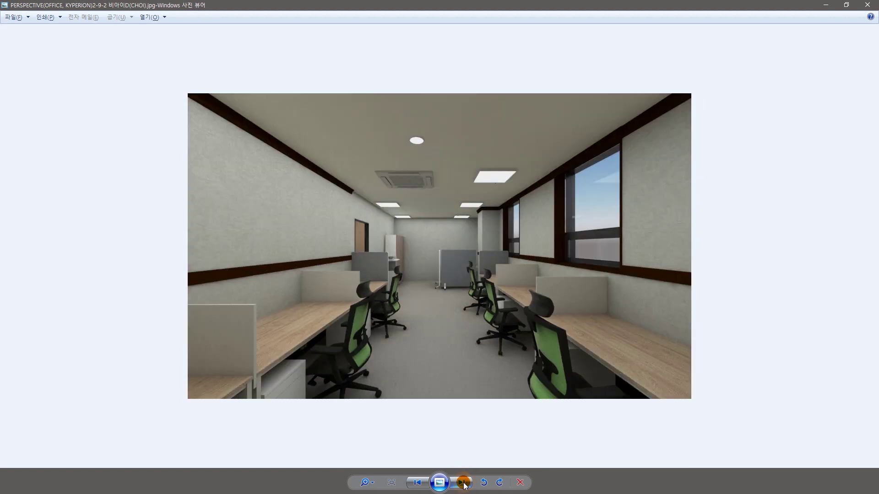
pyautogui.click(464, 482)
pyautogui.click(464, 483)
pyautogui.click(464, 483)
pyautogui.click(464, 483)
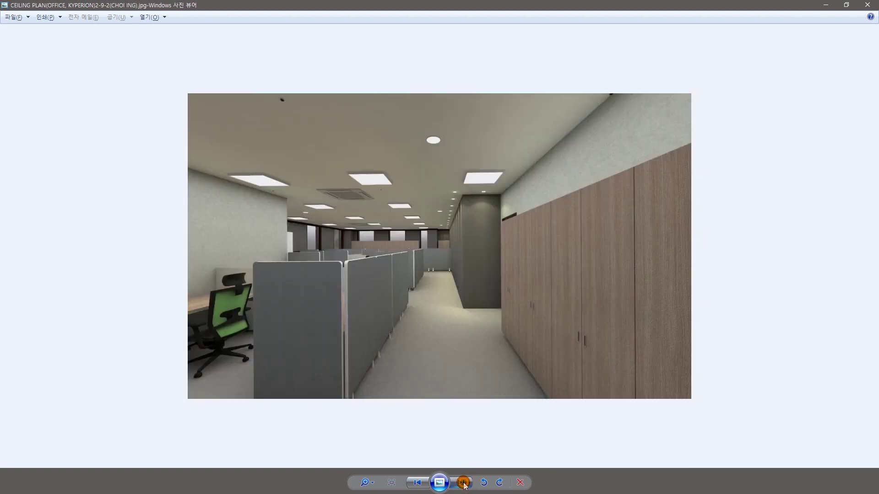
pyautogui.click(464, 483)
pyautogui.click(463, 483)
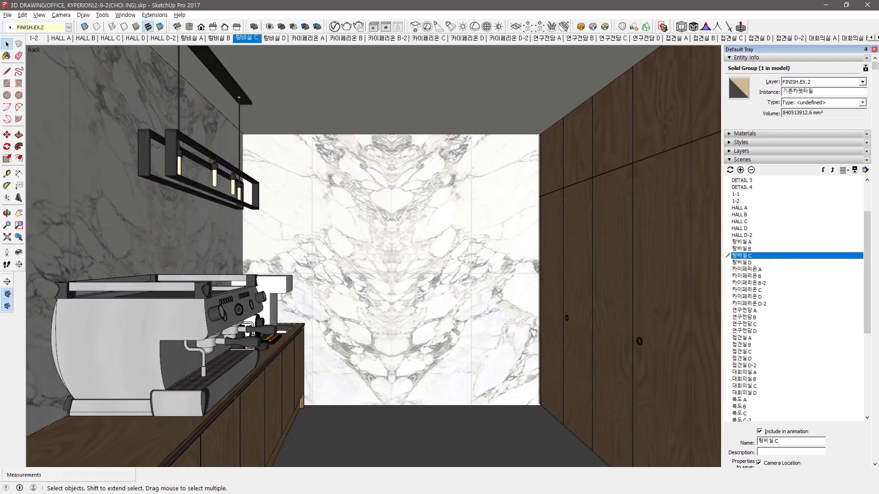
# Compare the marble walls and wood cabinets of SketchUp scene 탕비실 C with its render in Windows Photo Viewer.
pyautogui.hotkey('alt', 'Tab')
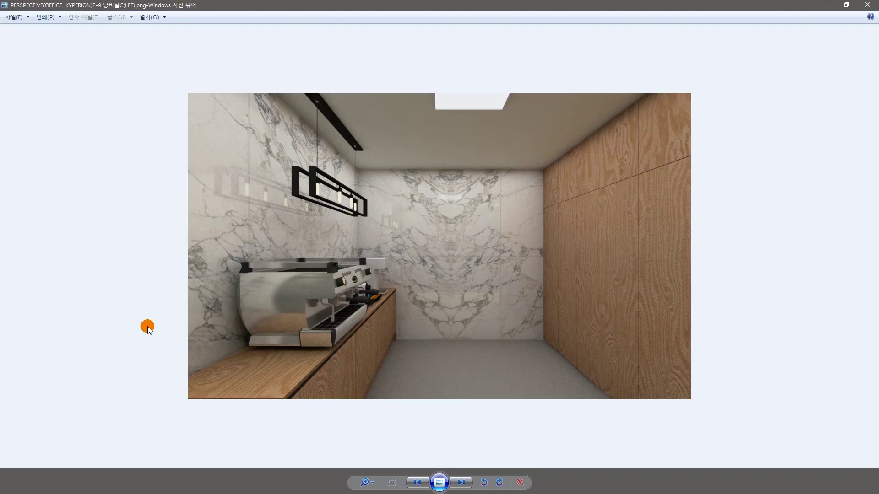
pyautogui.hotkey('alt', 'Tab')
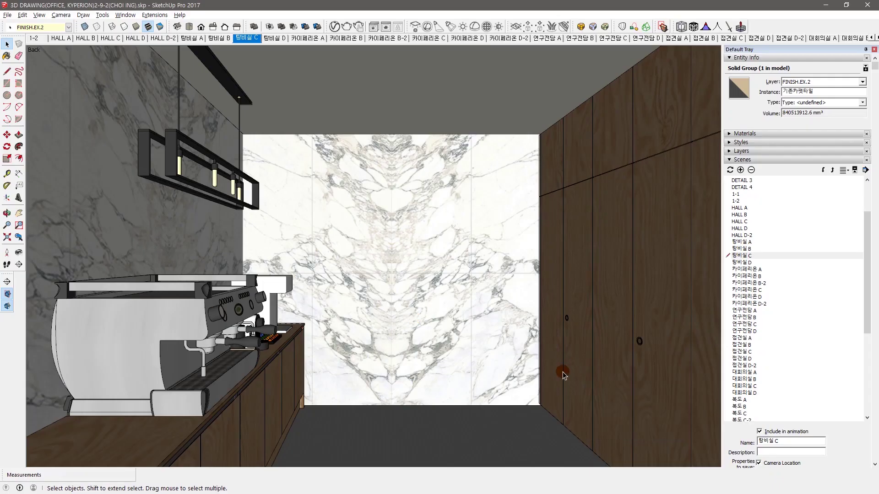
pyautogui.hotkey('alt', 'Tab')
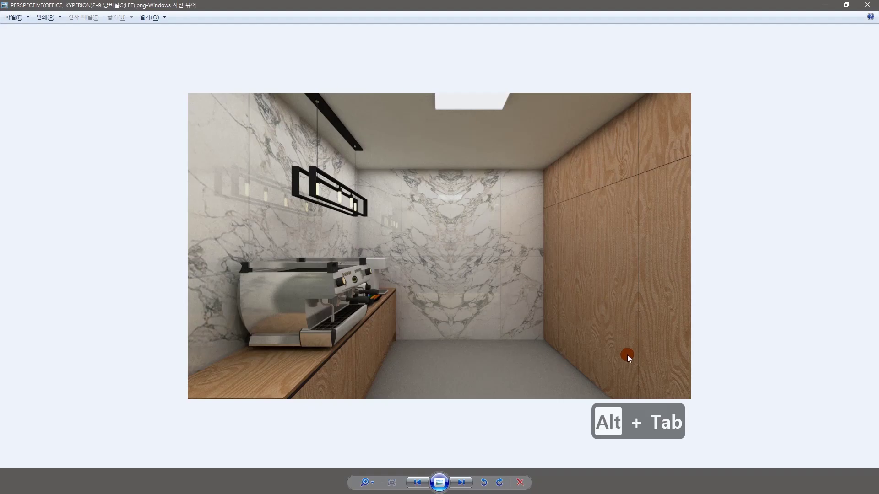
pyautogui.hotkey('alt', 'Tab')
pyautogui.hotkey('alt', 'Tab')
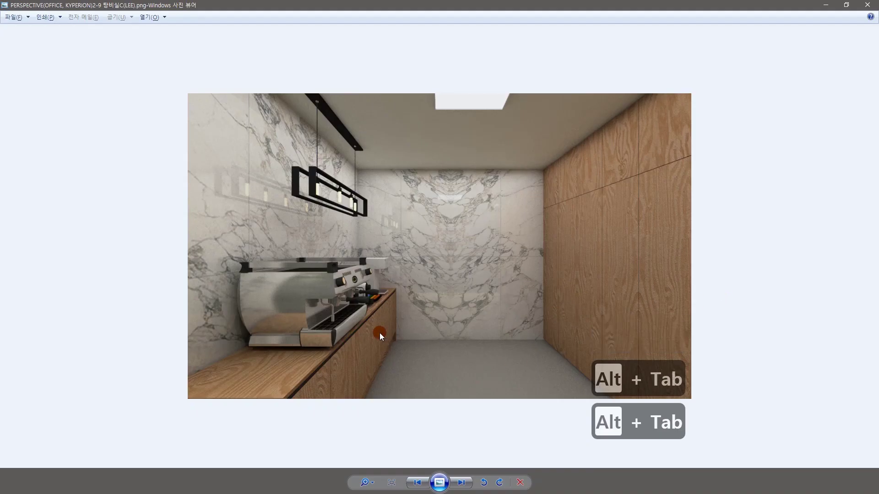
pyautogui.hotkey('alt', 'Tab')
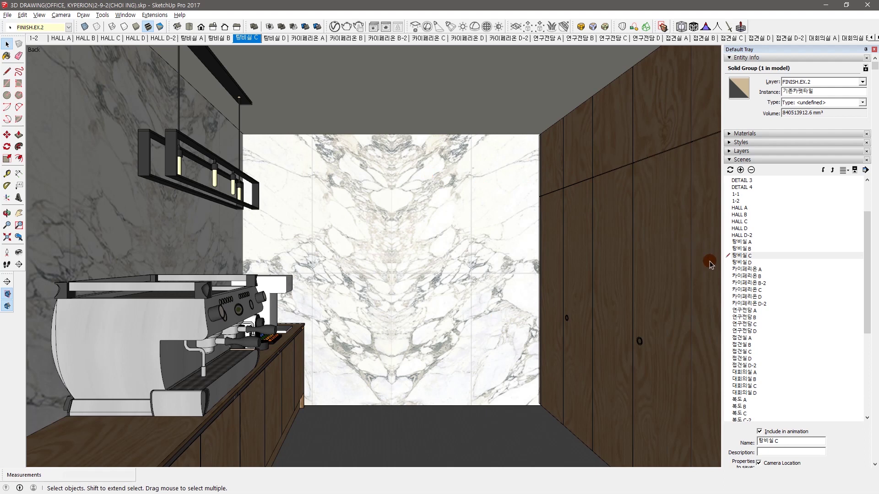
# Activate the ISOMETRIC 1(F65) scene to show the whole office model.
pyautogui.scroll(-8, 842, 275)
pyautogui.click(771, 339)
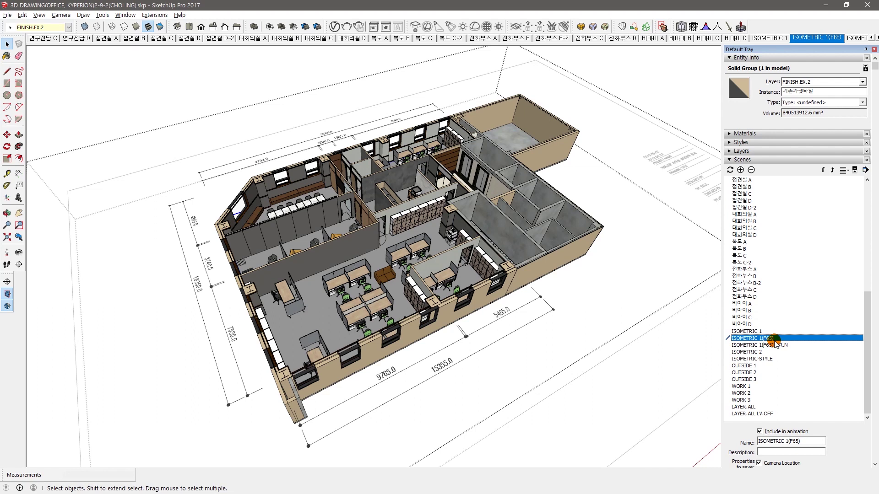
pyautogui.click(392, 227)
# Collapse the scene list and expand the materials to examine the names of the materials used in the office model.
pyautogui.click(743, 160)
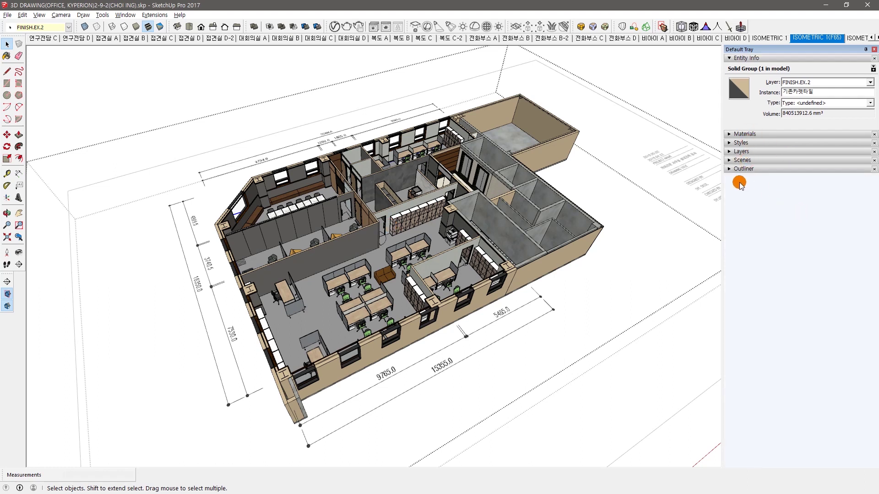
pyautogui.click(748, 135)
pyautogui.moveTo(873, 217); pyautogui.dragTo(871, 284)
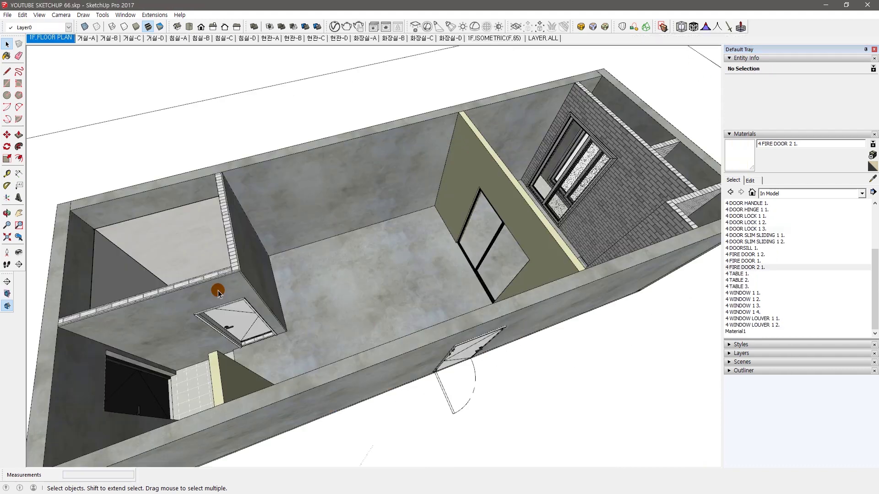
# Examine the interior of the YOUTUBE SKETCHUP 66 model from several angles, including its partitions, bathroom and doors.
pyautogui.scroll(-2, 426, 166)
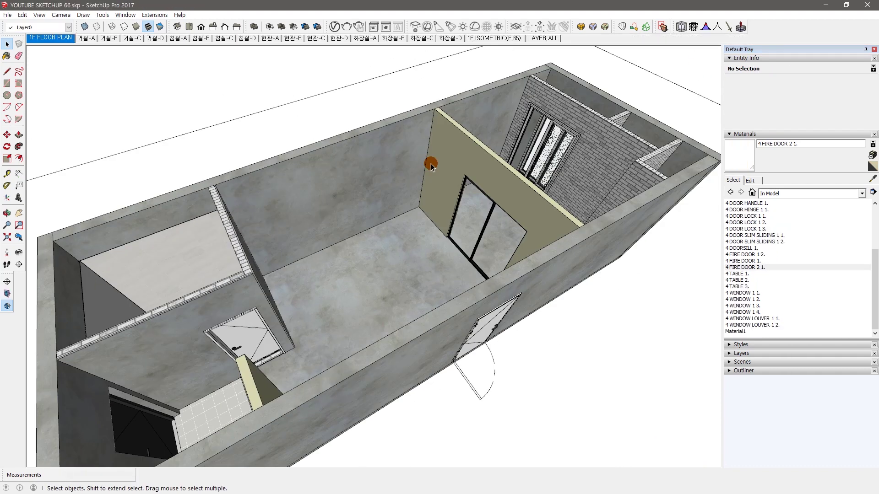
pyautogui.scroll(-2, 397, 215)
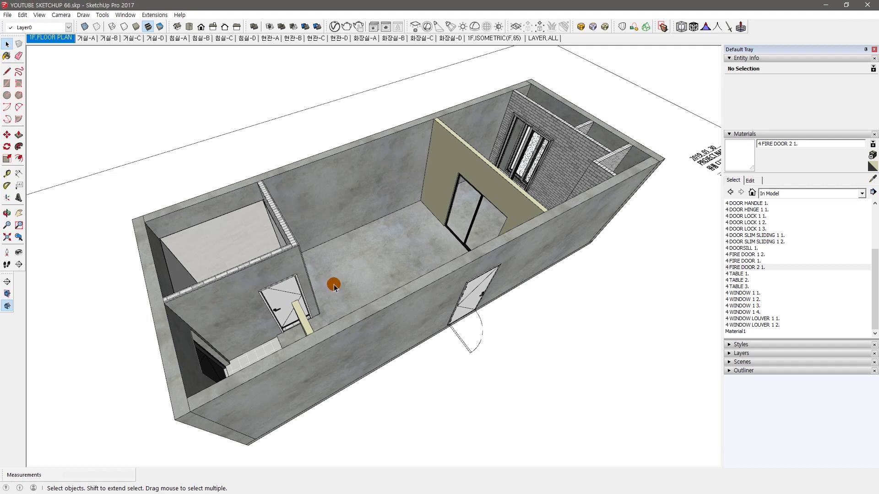
pyautogui.moveTo(416, 203); pyautogui.dragTo(597, 293, button='middle')
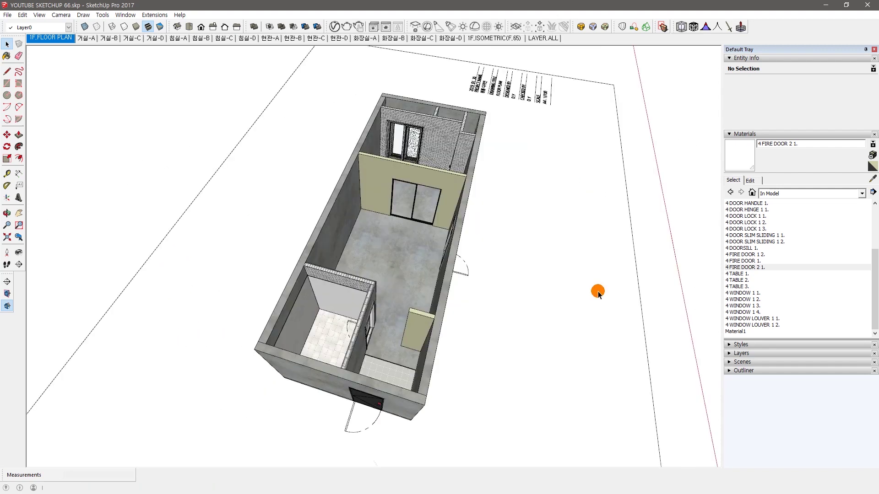
pyautogui.moveTo(598, 293); pyautogui.dragTo(442, 337, button='middle')
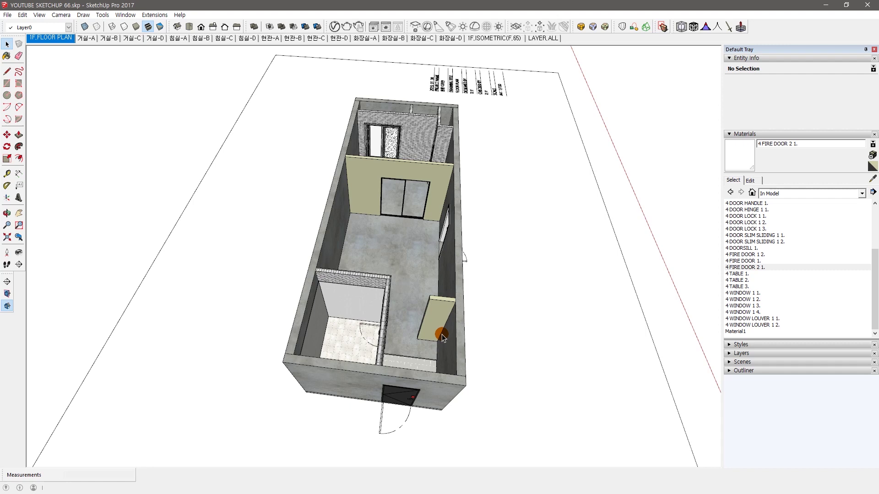
pyautogui.moveTo(442, 337); pyautogui.dragTo(334, 275, button='middle')
pyautogui.moveTo(391, 320); pyautogui.dragTo(484, 274, button='middle')
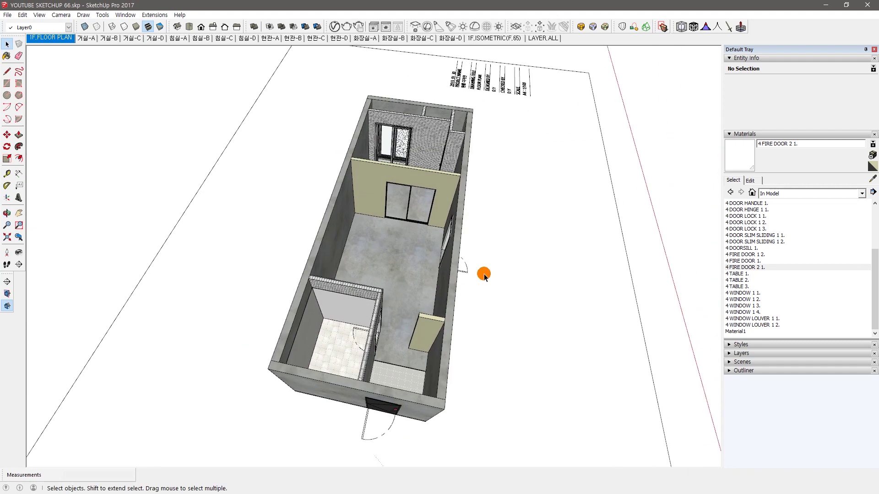
pyautogui.moveTo(484, 275); pyautogui.dragTo(303, 322, button='middle')
# Select the masonry partition wall group 기존조적벽 between the bathroom and the entrance area.
pyautogui.click(306, 246)
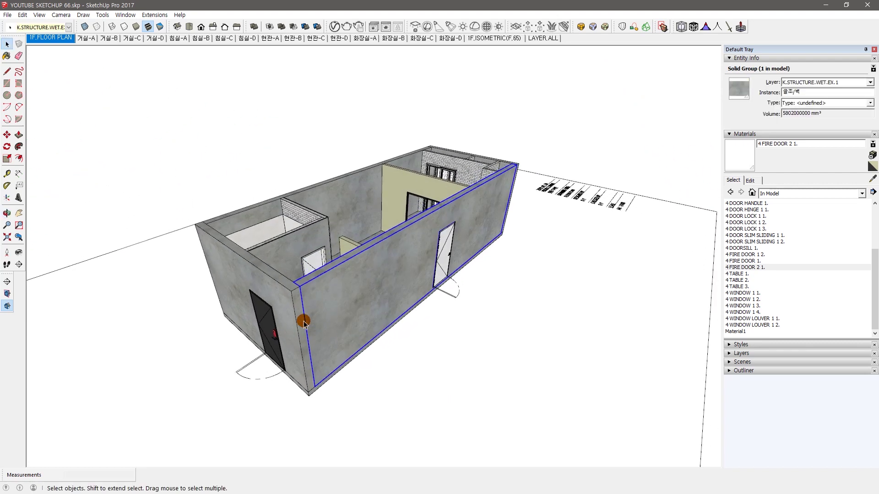
pyautogui.click(319, 246)
pyautogui.moveTo(319, 247); pyautogui.dragTo(400, 270, button='middle')
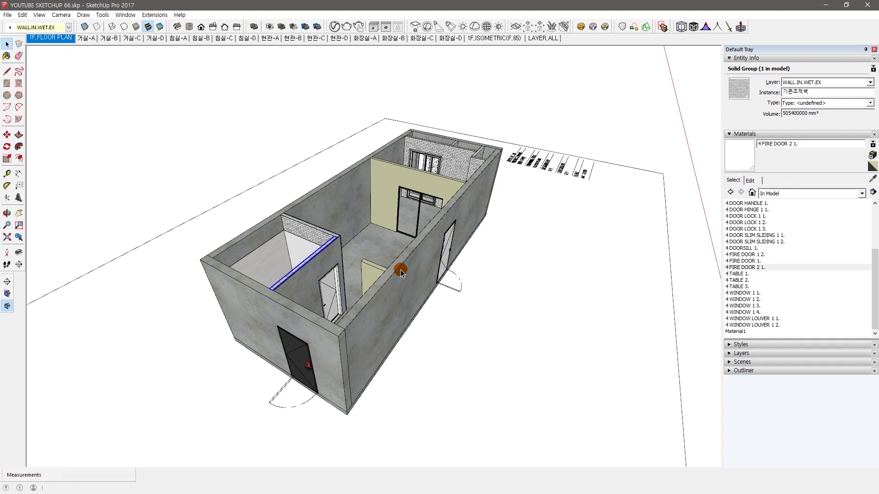
pyautogui.moveTo(403, 316); pyautogui.dragTo(378, 325, button='middle')
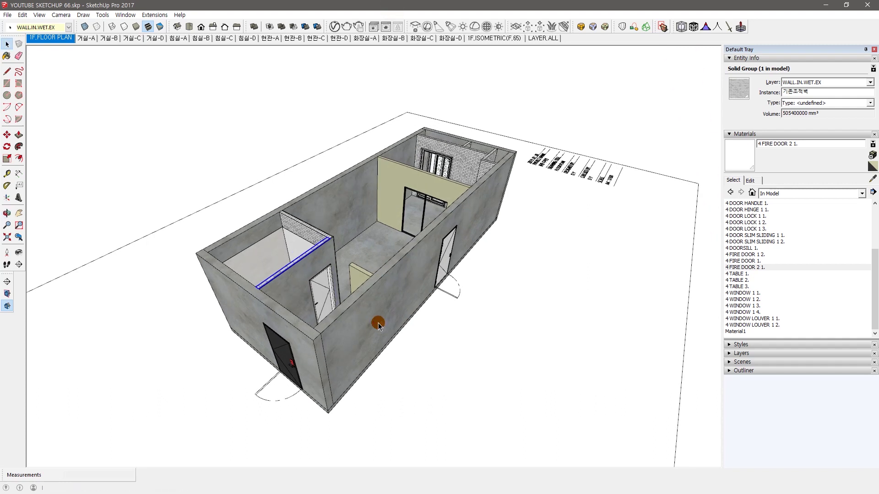